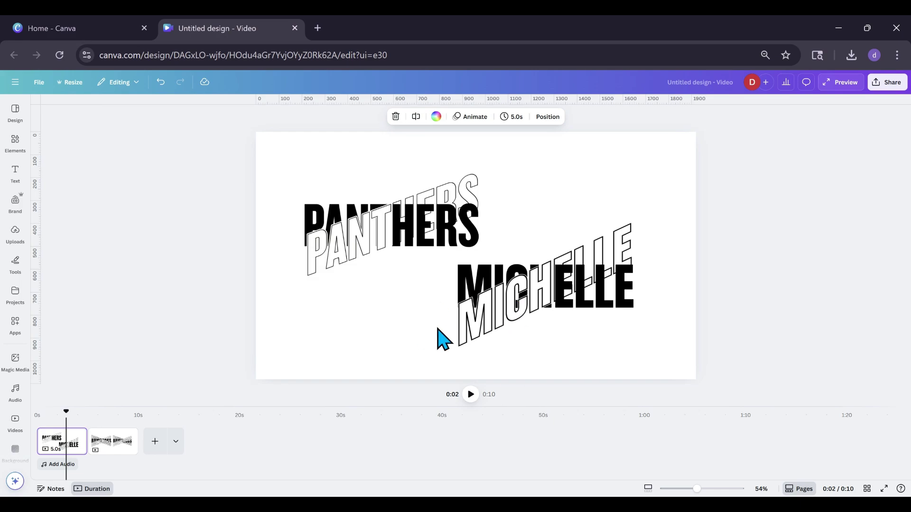
Step: Add a blank third page with a heading that repeats the capitalised first name used on page 1
click(107, 443)
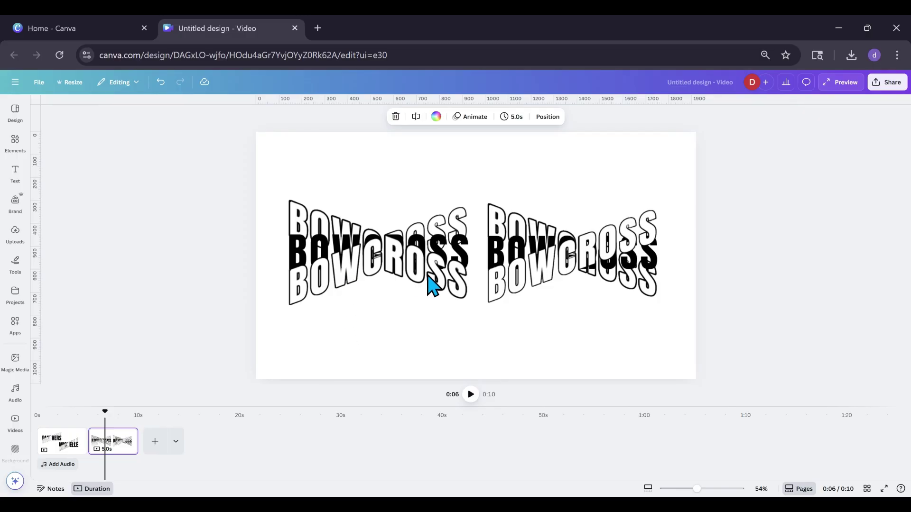
click(155, 443)
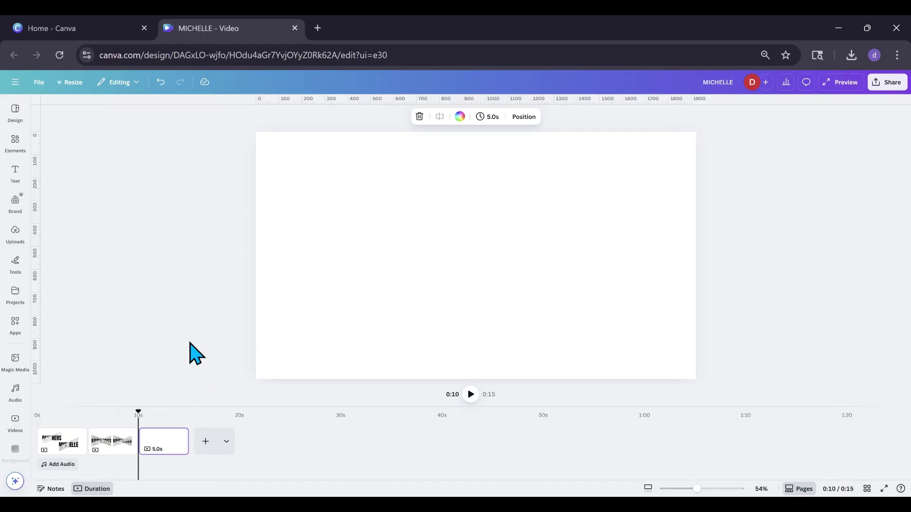
click(10, 176)
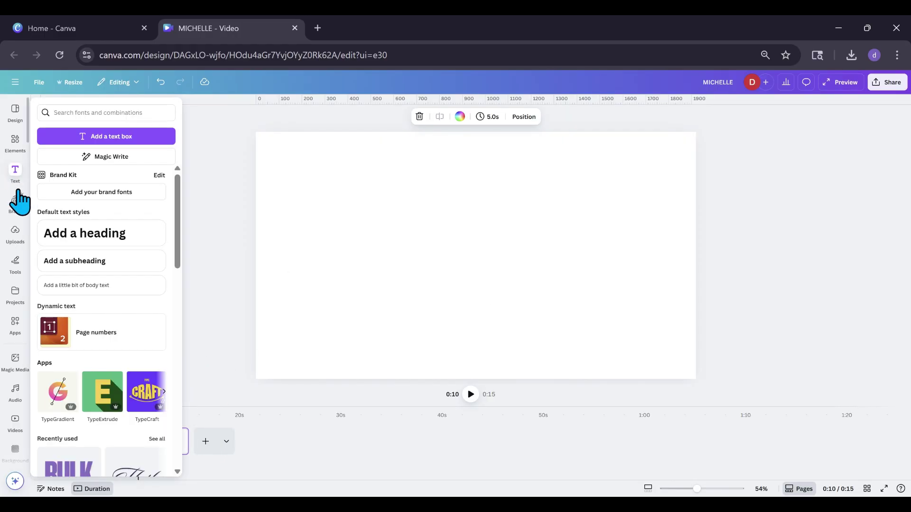
click(54, 242)
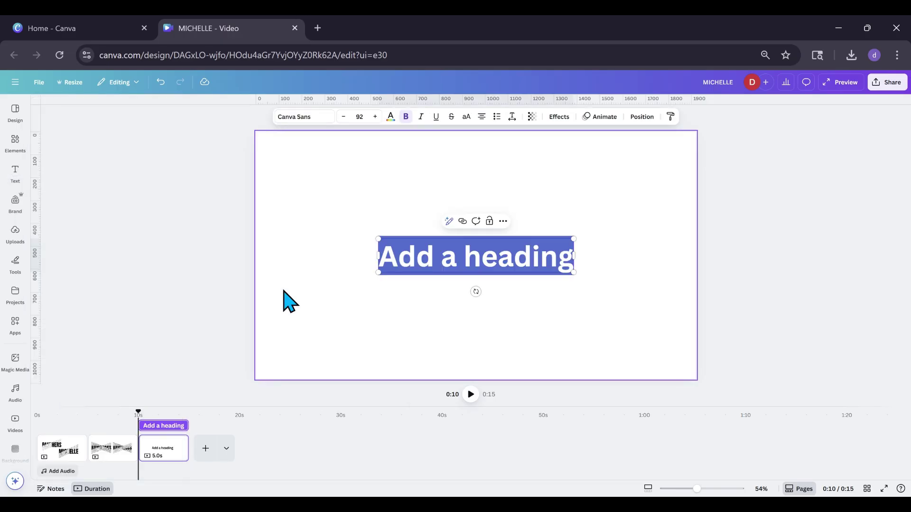
text(MI)
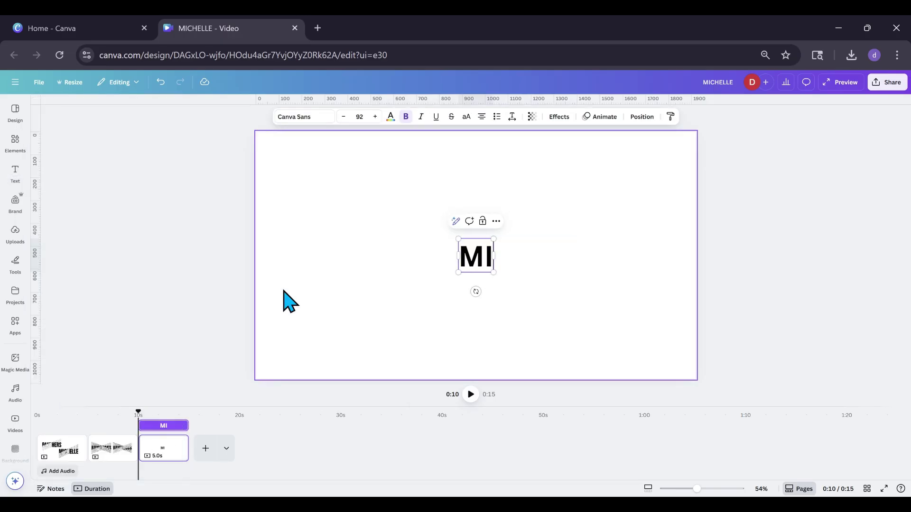
text(CHE)
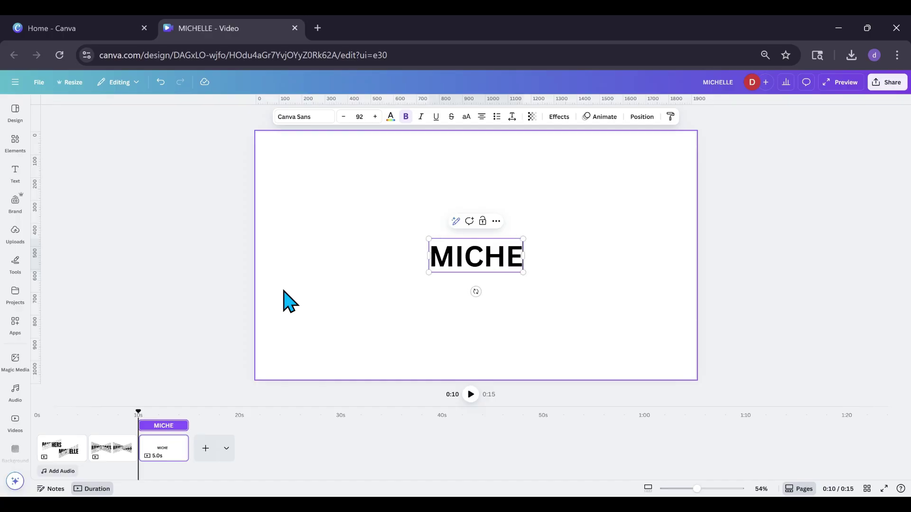
text(LLE)
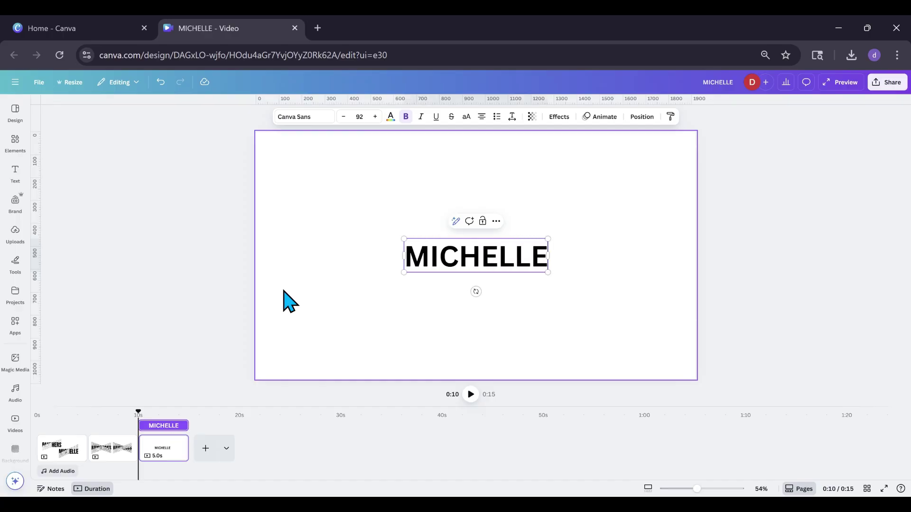
Step: Set the heading's font to Anton and enlarge it to font size 218
click(298, 119)
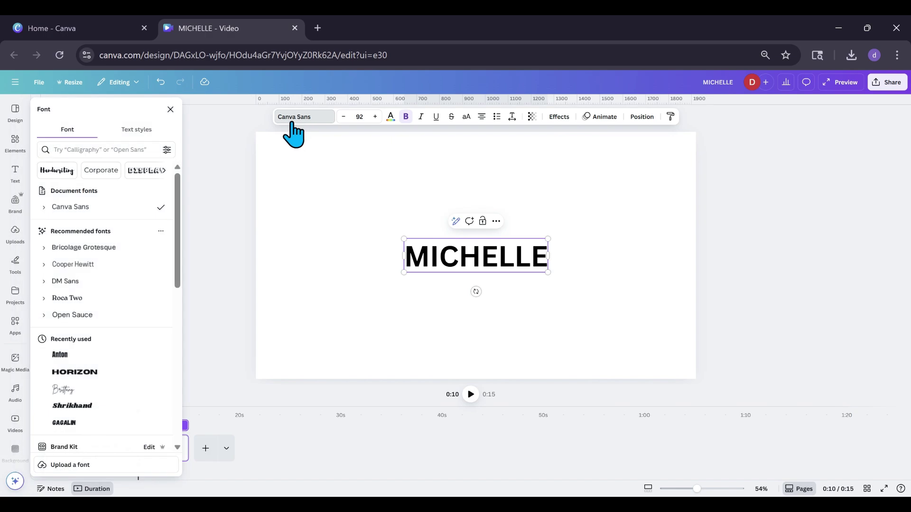
click(103, 355)
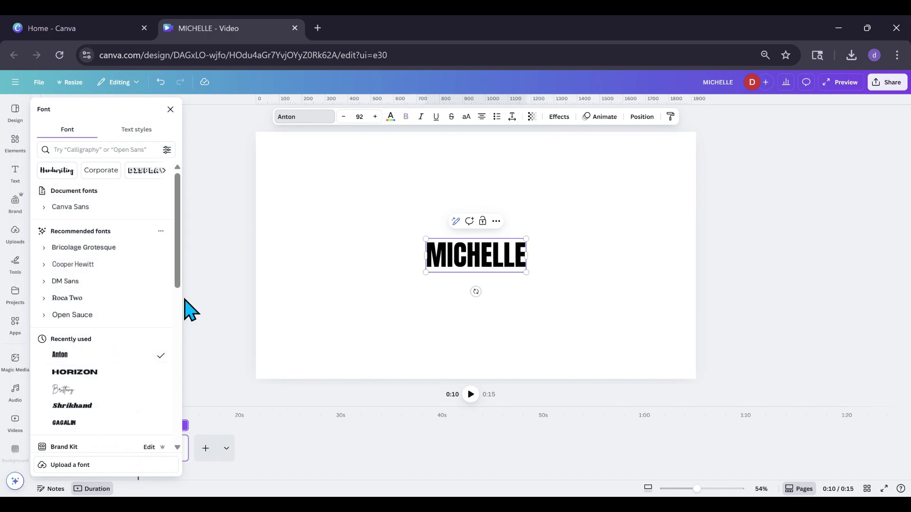
drag(421, 238, 351, 212)
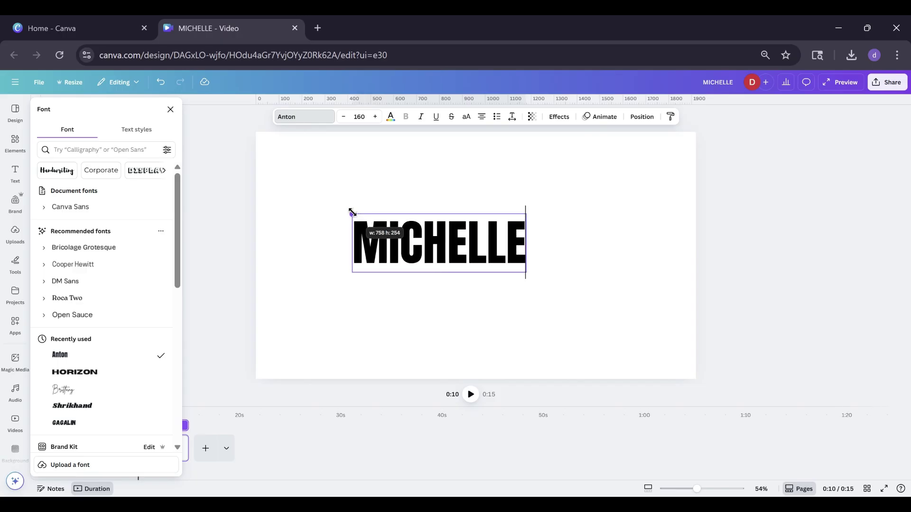
drag(526, 271, 583, 291)
click(221, 275)
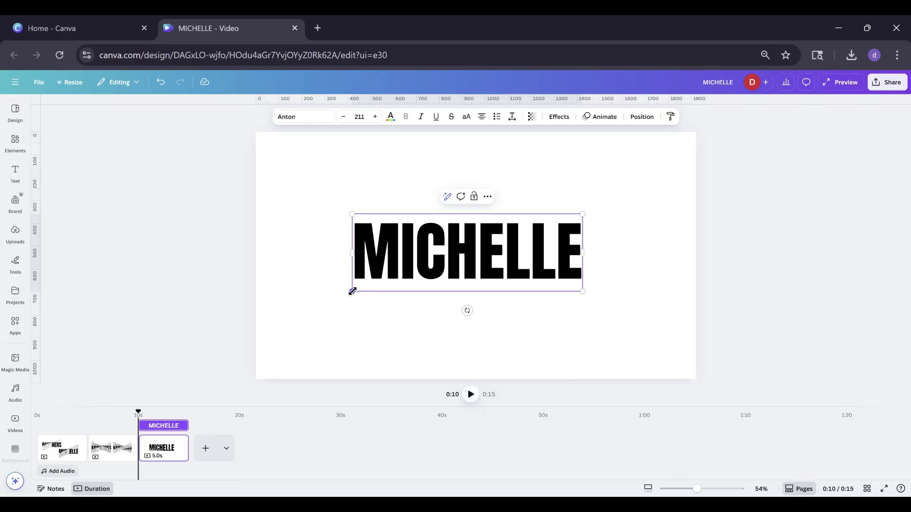
drag(351, 291, 345, 293)
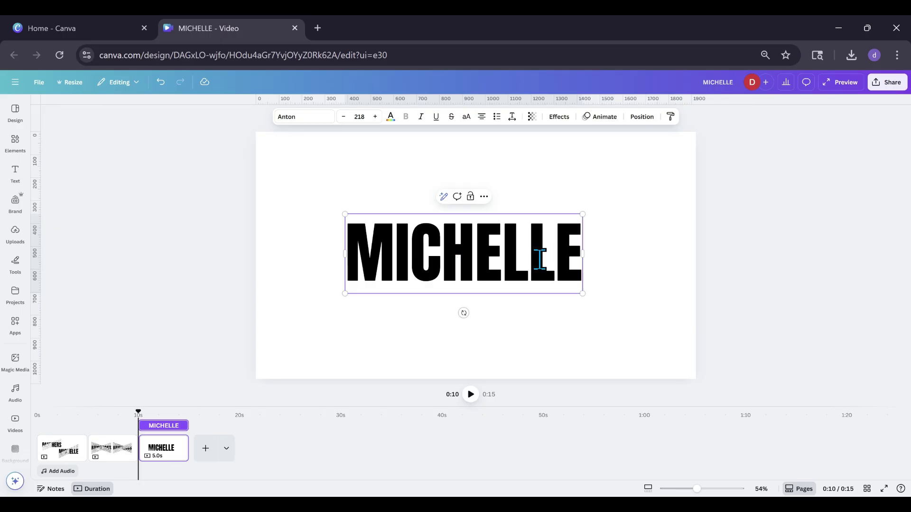
Step: Increase the heading's letter spacing to 47
click(512, 118)
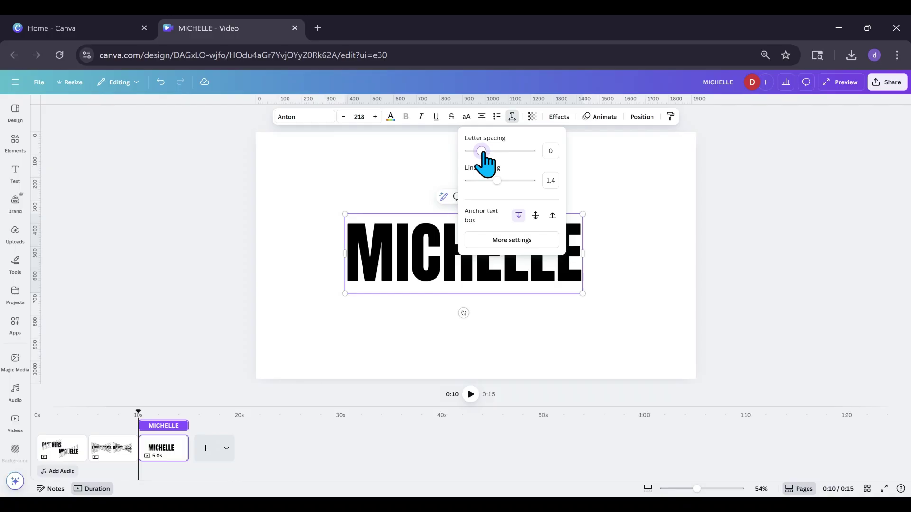
drag(482, 151, 485, 152)
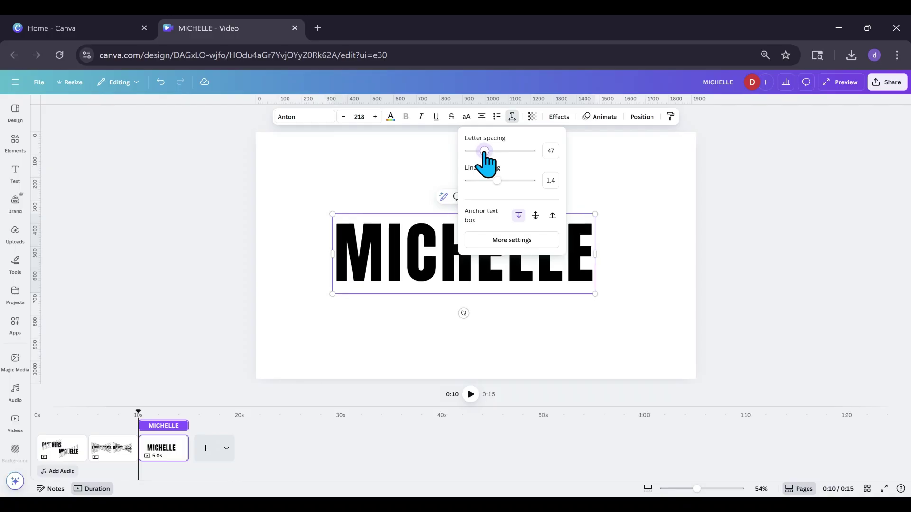
click(440, 347)
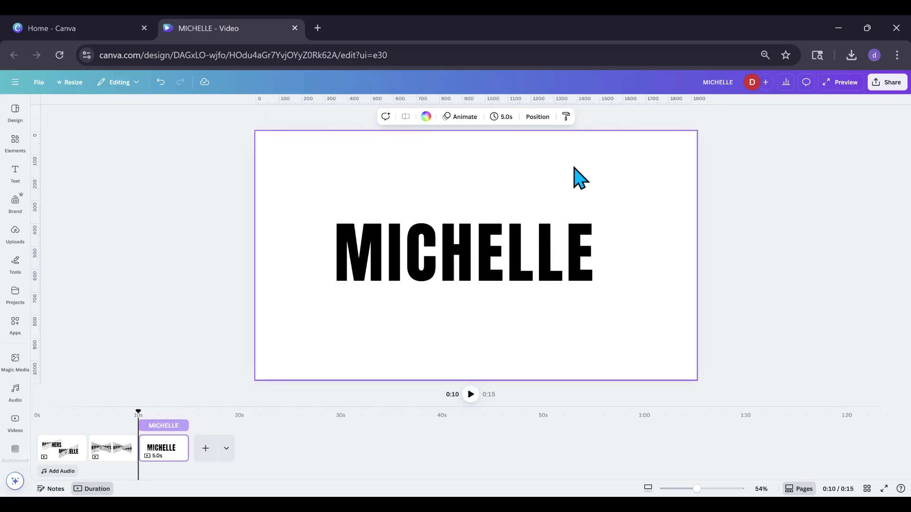
Step: Nudge the heading slightly towards the horizontal centre of the page
drag(419, 283, 423, 280)
click(402, 326)
click(417, 278)
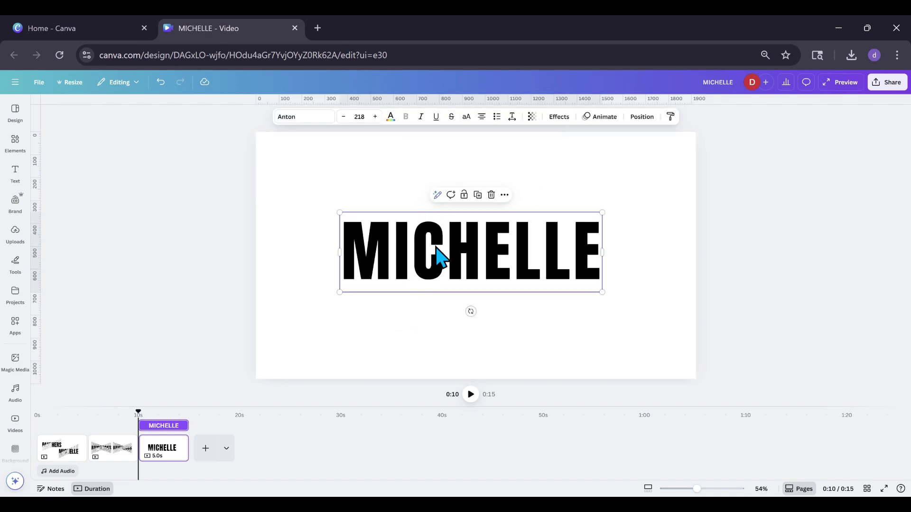
drag(437, 256, 434, 256)
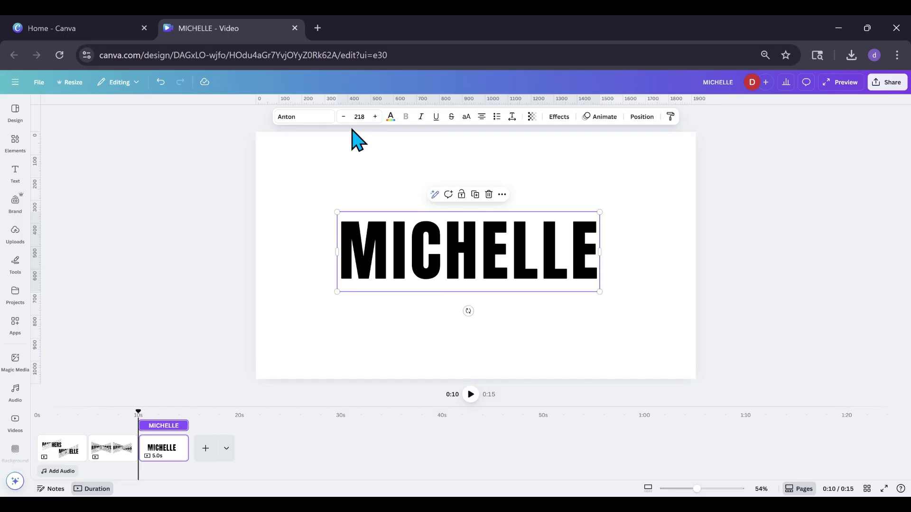
Step: Colour the heading text white and apply the Outline effect in black
click(389, 119)
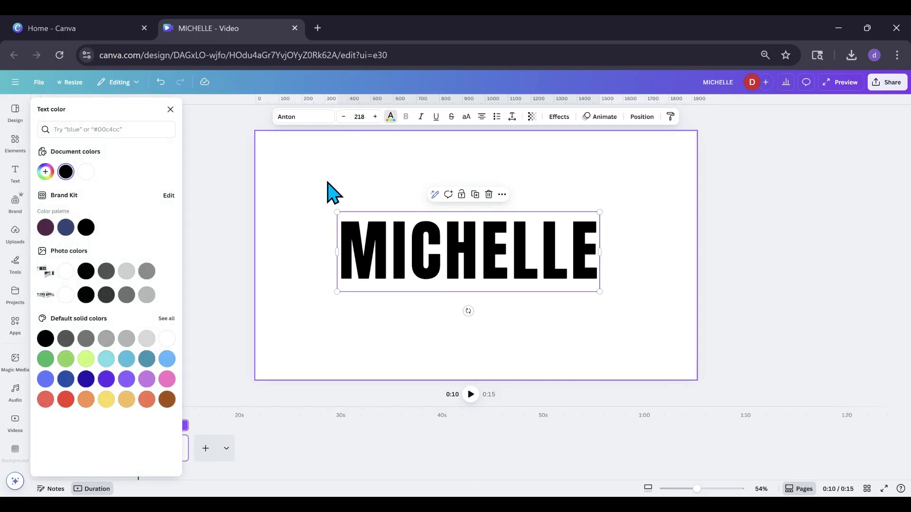
click(174, 343)
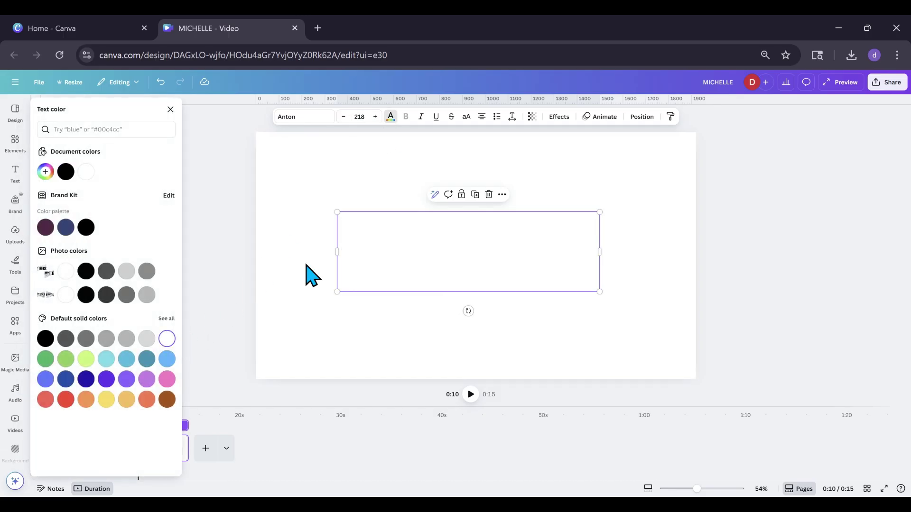
click(559, 118)
click(153, 230)
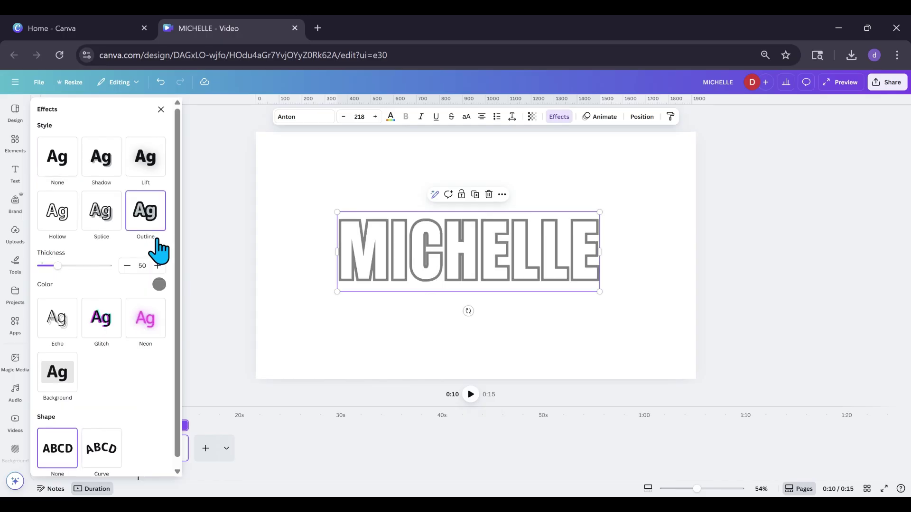
click(159, 285)
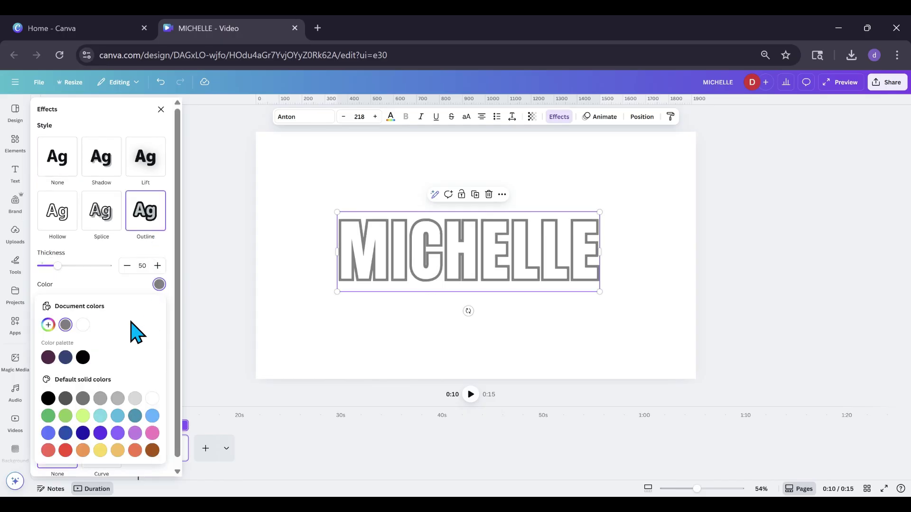
click(82, 358)
Step: Try an outline thickness of 5 on the heading, and settle on a thickness of 18
drag(58, 266, 47, 266)
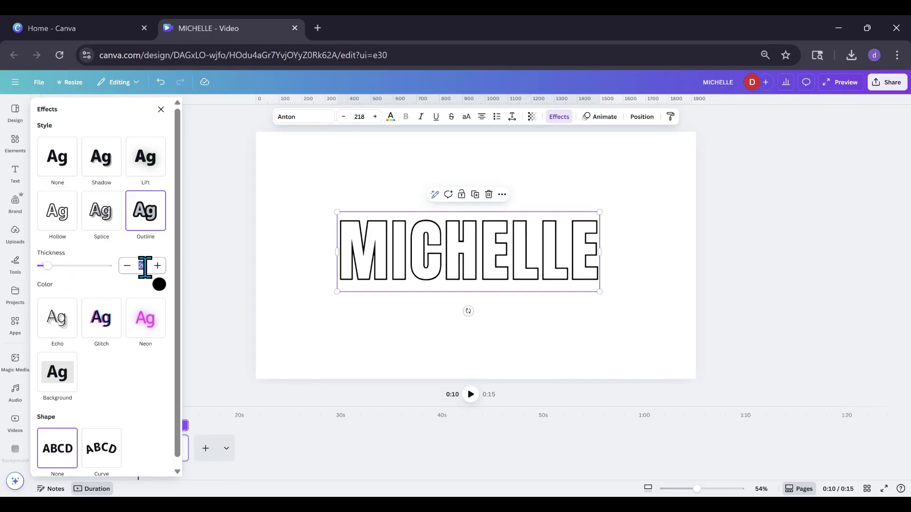
key(Return)
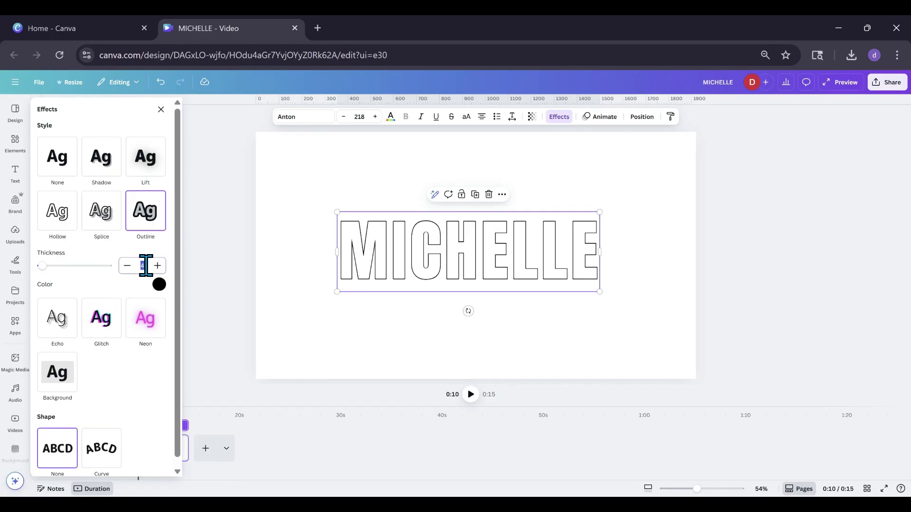
text(5)
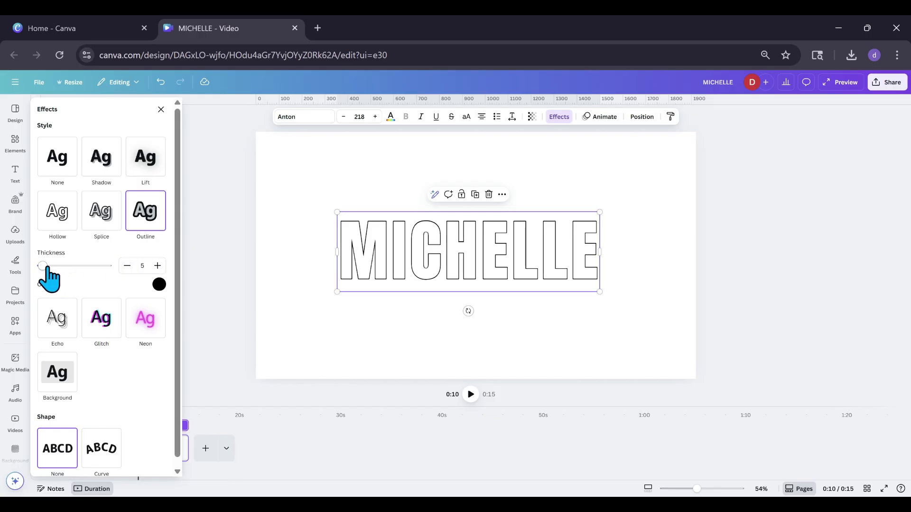
drag(42, 265, 46, 266)
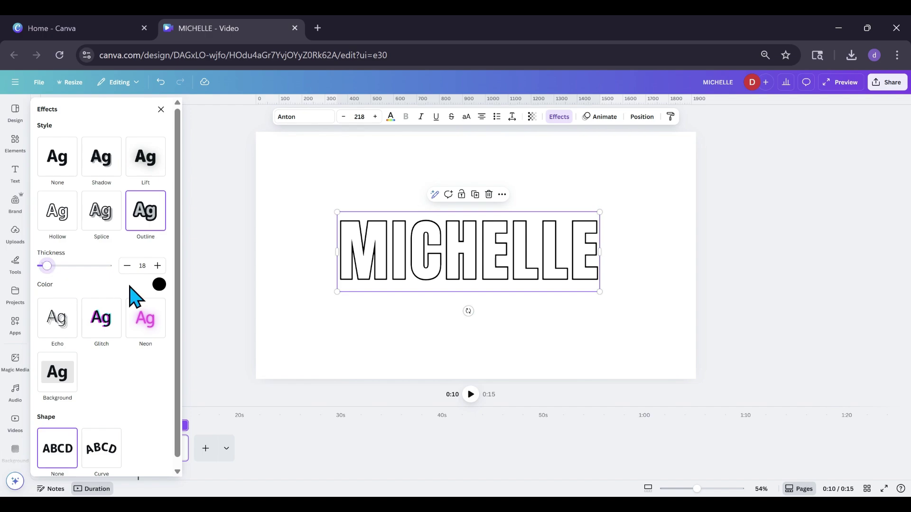
click(193, 274)
Step: Centre the outlined heading on the page and give the page a light grey background
drag(415, 258, 425, 267)
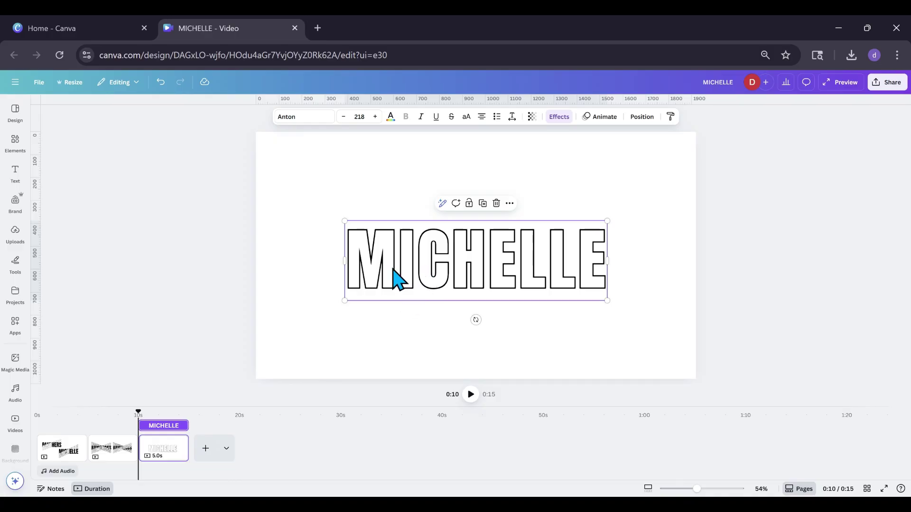
click(337, 198)
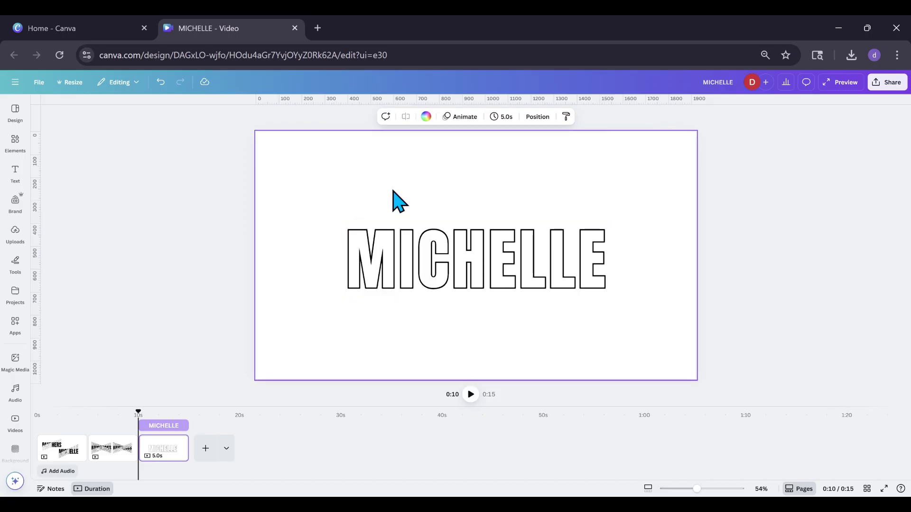
click(426, 117)
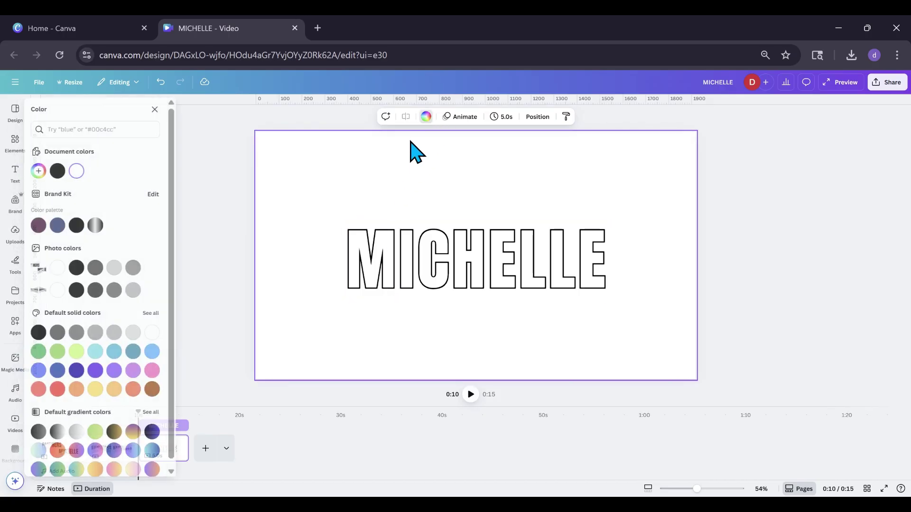
click(139, 333)
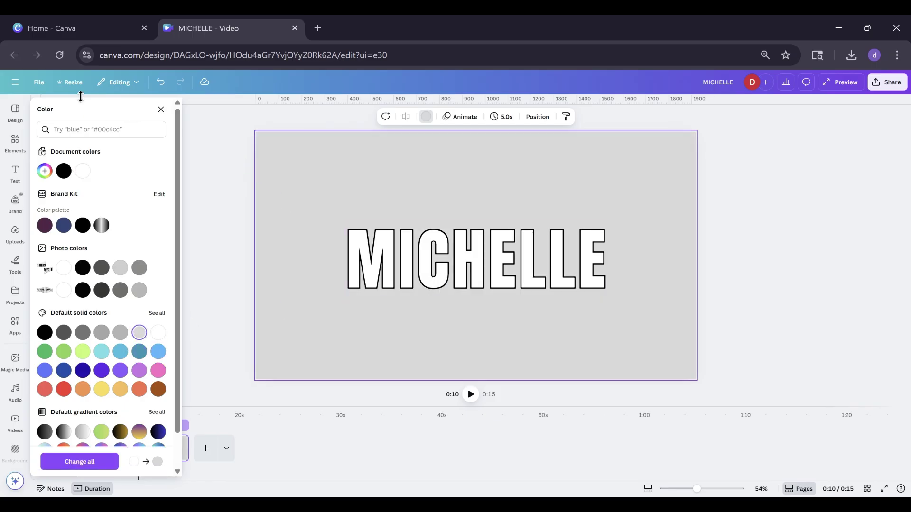
Step: Download only the current page, page 3, as a PNG at size 1
click(38, 83)
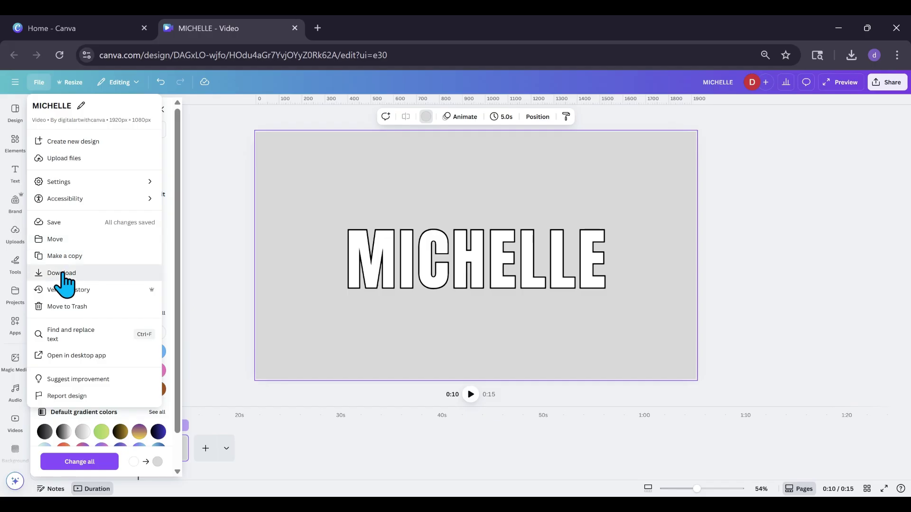
click(60, 273)
click(887, 144)
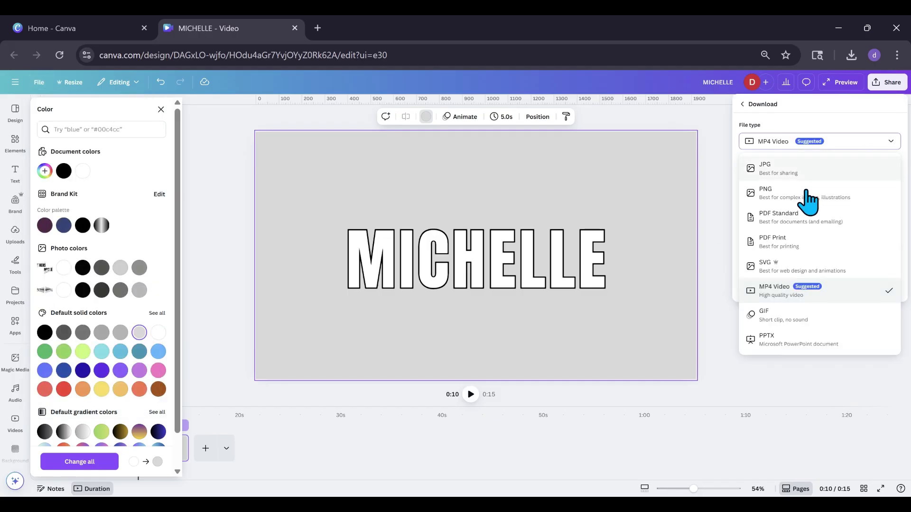
click(802, 195)
click(839, 261)
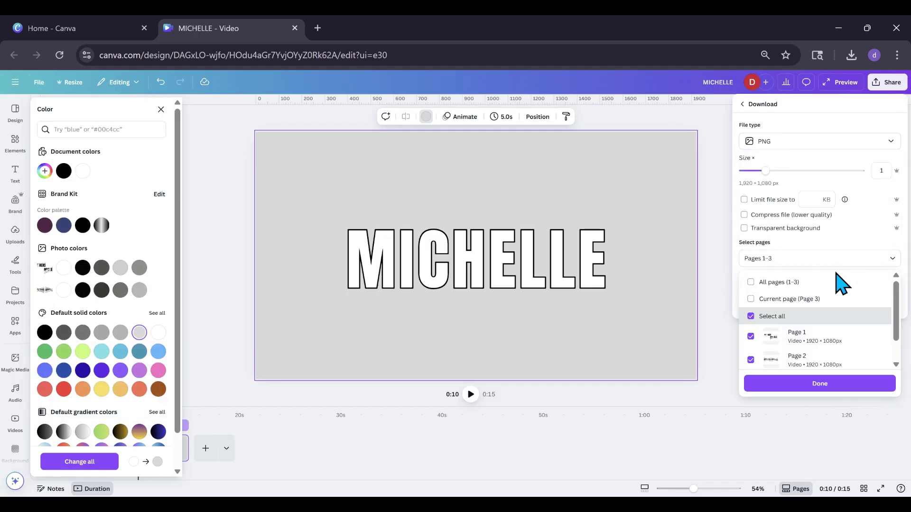
click(799, 300)
click(756, 385)
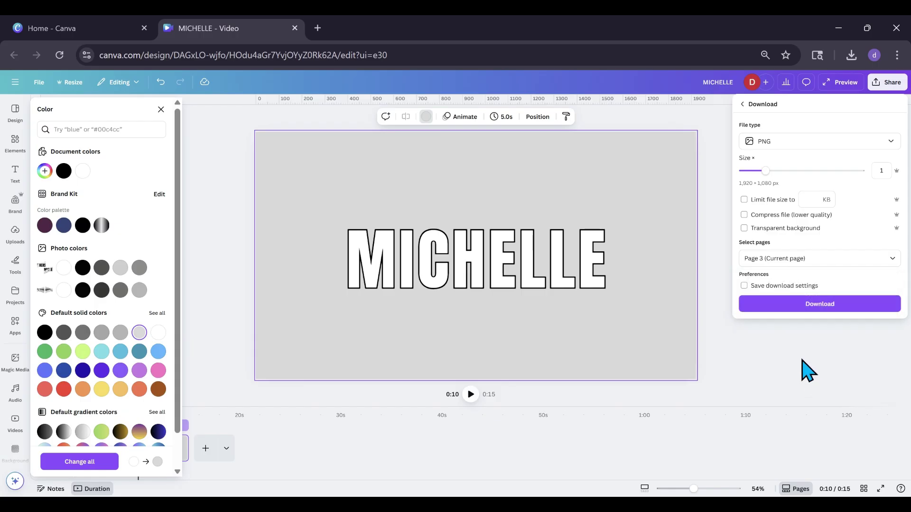
click(804, 304)
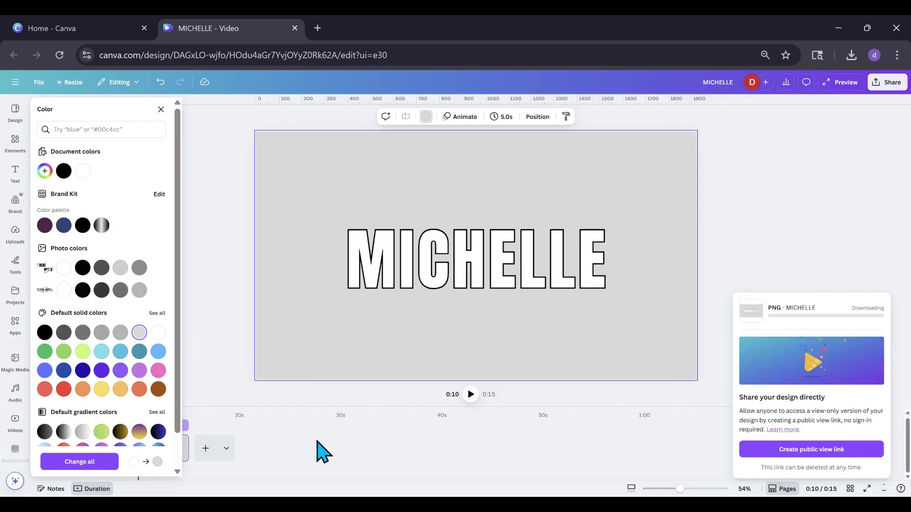
Step: Remove the Outline effect from the heading and change its text colour to black
click(201, 334)
click(391, 293)
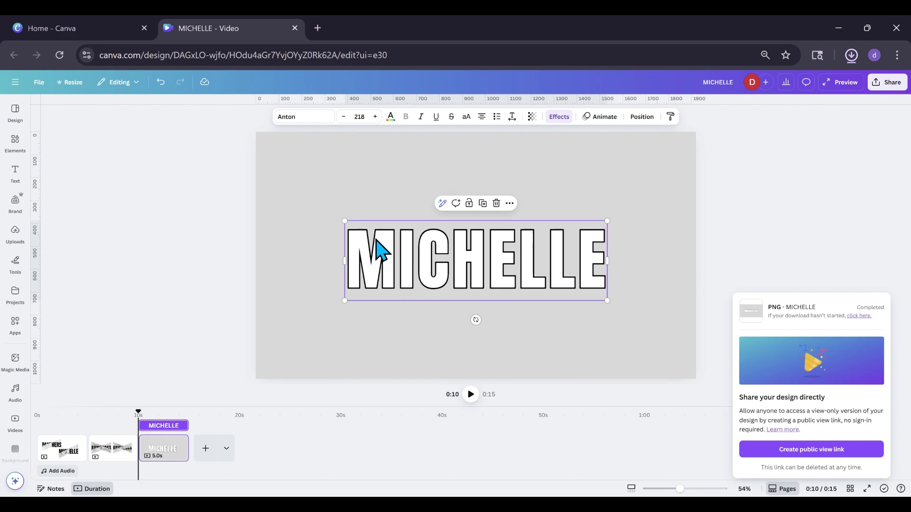
click(558, 117)
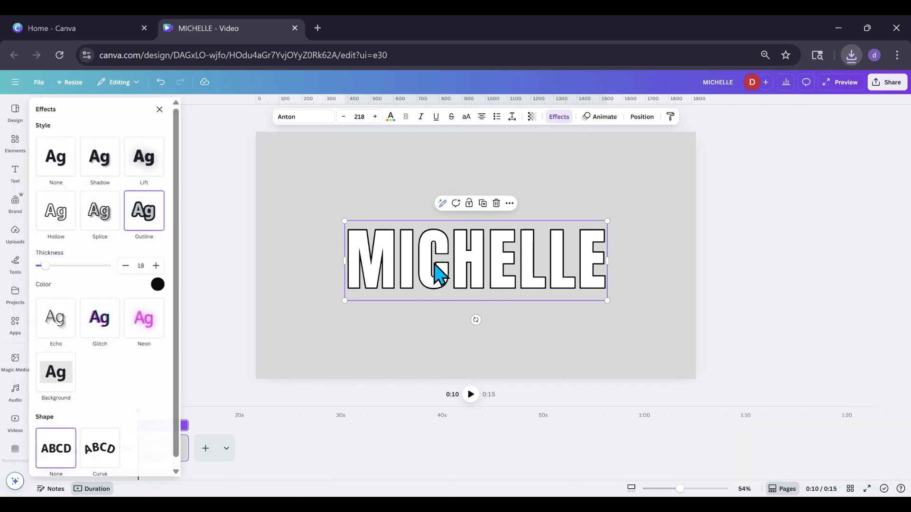
click(53, 166)
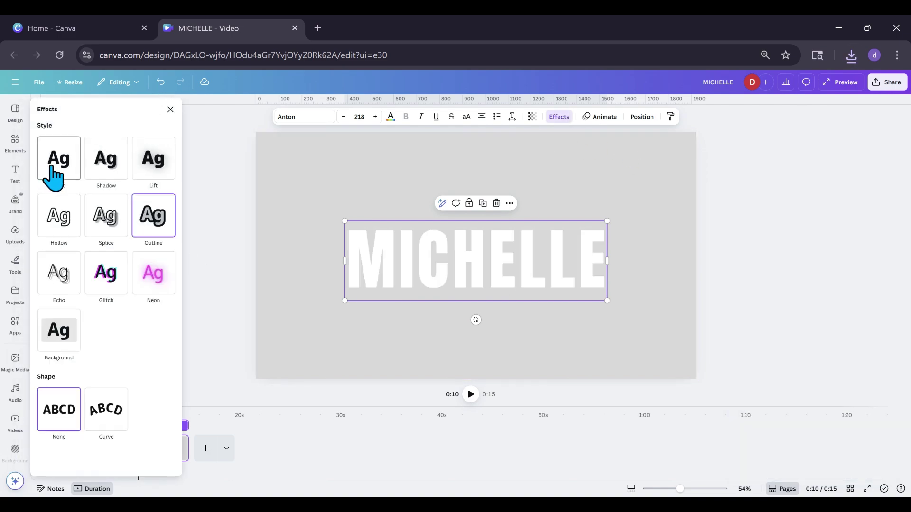
click(390, 116)
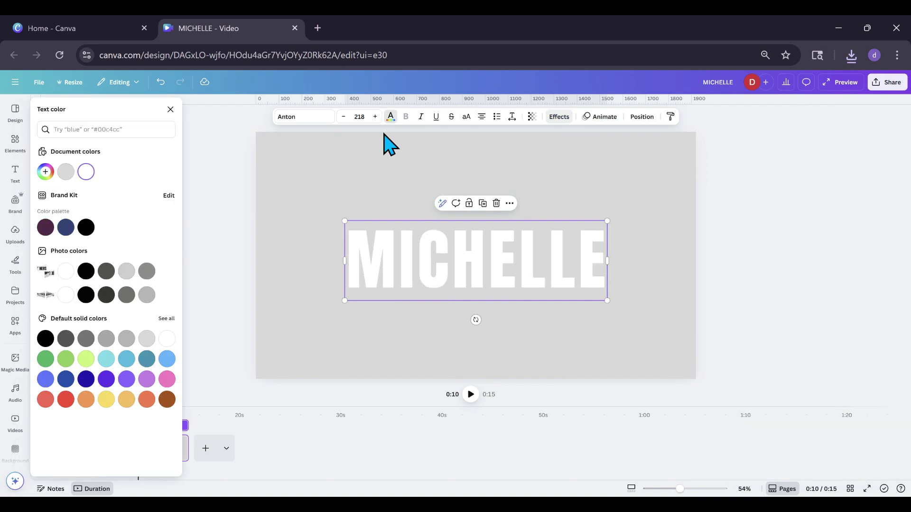
click(45, 338)
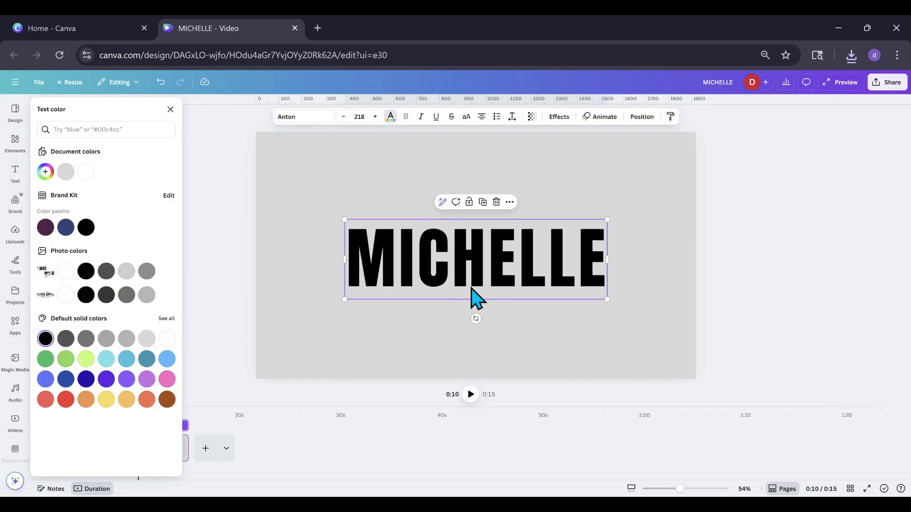
click(404, 342)
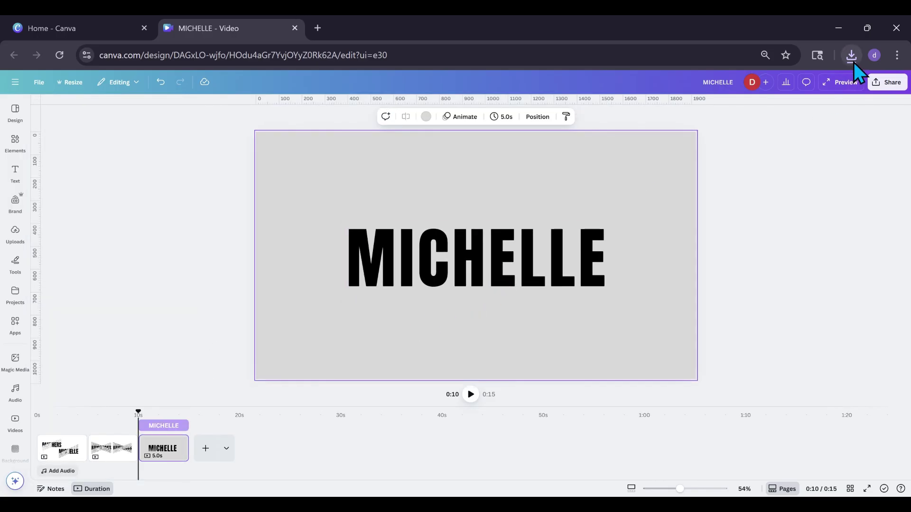
Step: Place the downloaded PNG on the page below the raised black heading and crop away its excess top and bottom area
drag(853, 61, 680, 169)
drag(460, 284, 451, 240)
drag(436, 283, 423, 299)
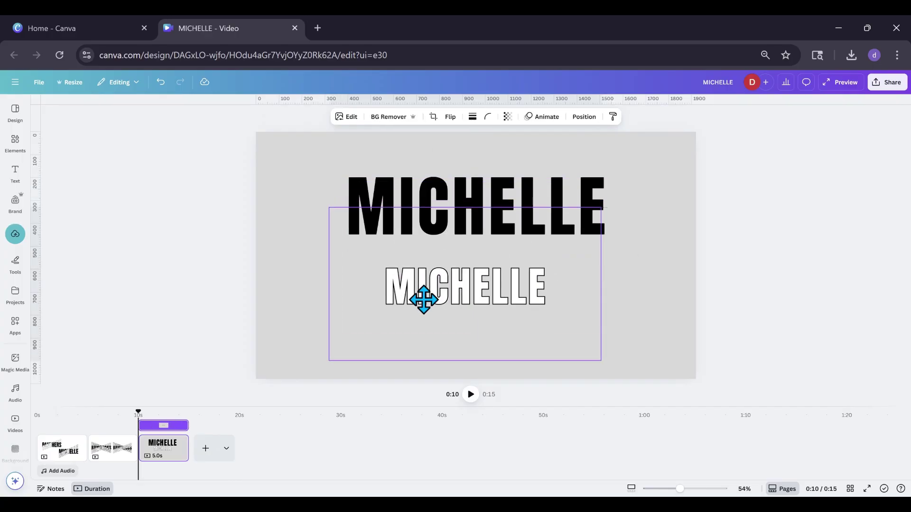
drag(465, 206, 458, 247)
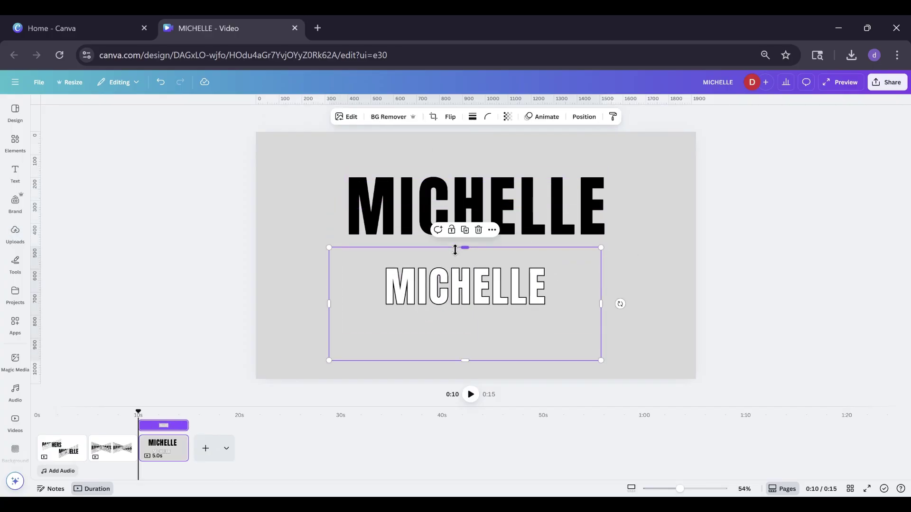
drag(465, 362, 470, 311)
Step: Change the page background colour to white
click(322, 197)
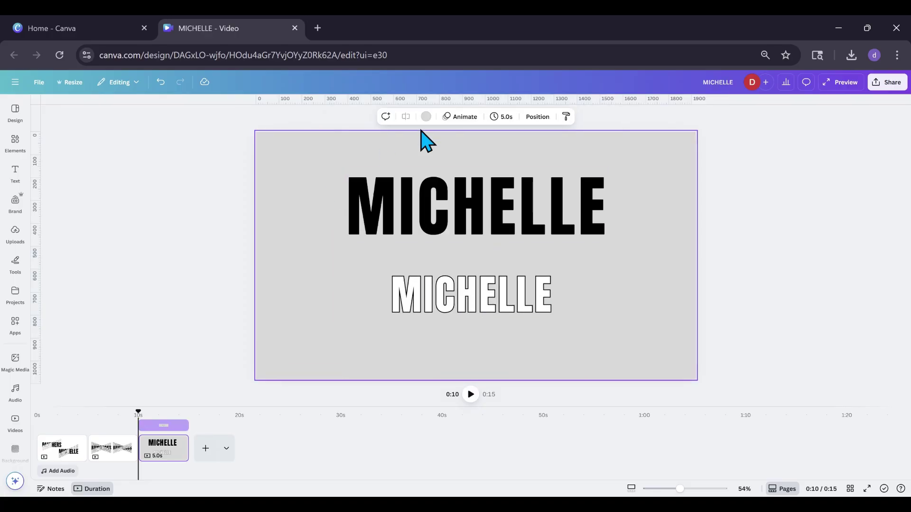
click(426, 117)
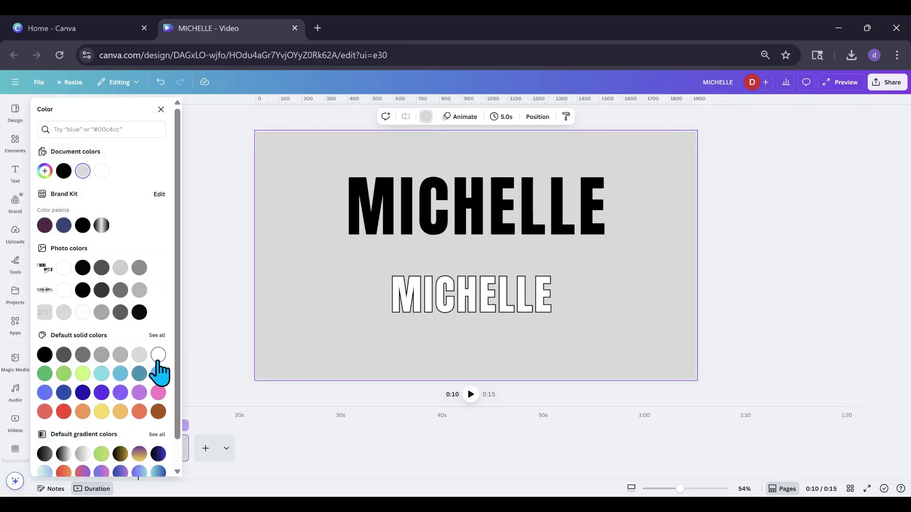
click(158, 354)
Step: Remove the grey background from the outlined image and erase the remnant inside the letter C with a brush size of 10
click(351, 332)
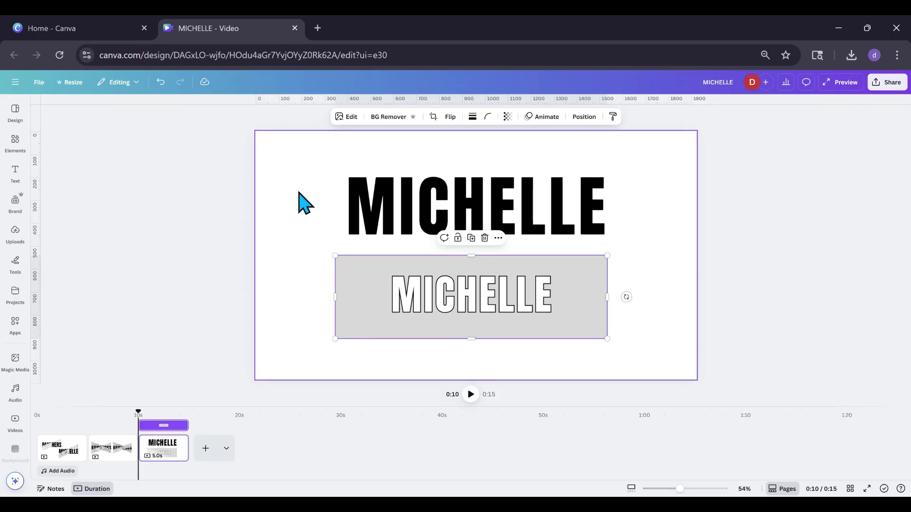
click(383, 117)
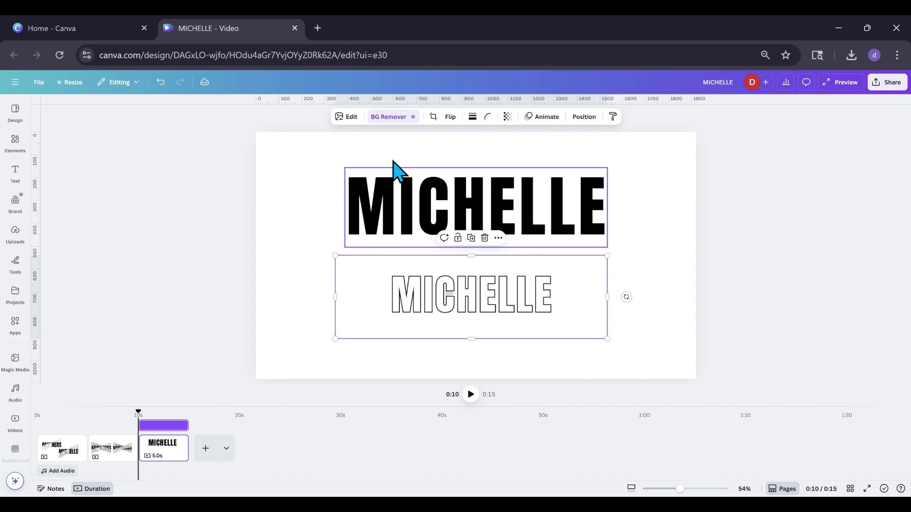
click(393, 118)
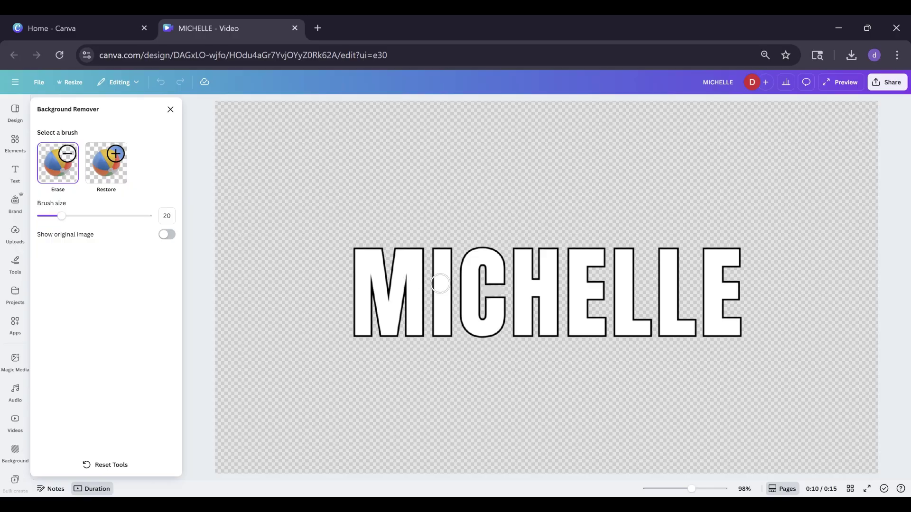
drag(62, 216, 51, 217)
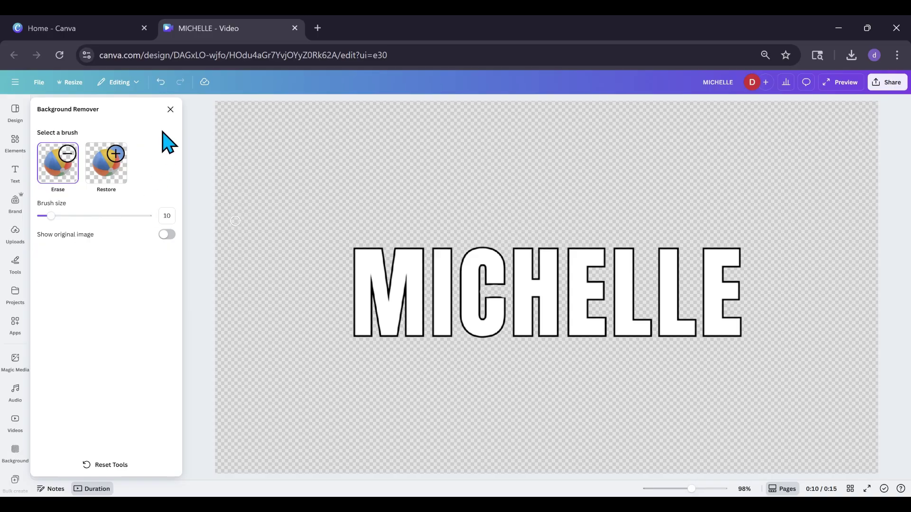
click(170, 110)
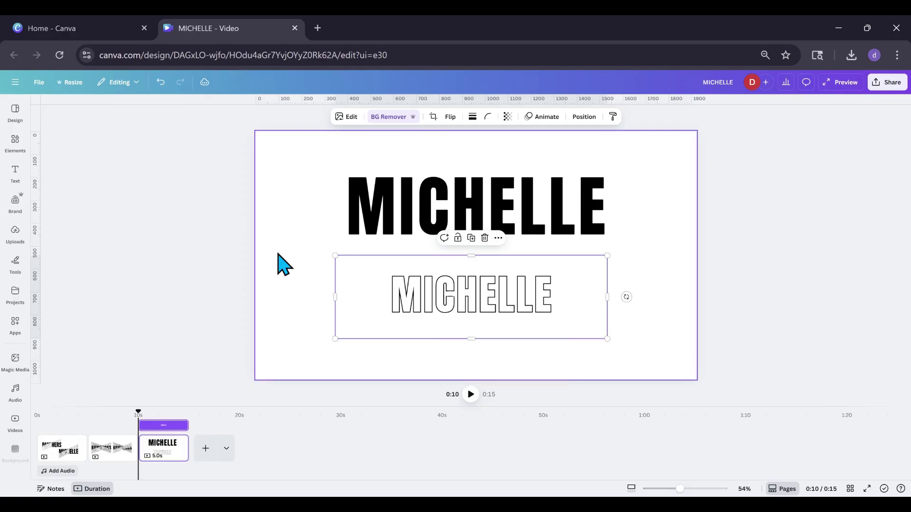
click(305, 275)
drag(432, 300, 421, 291)
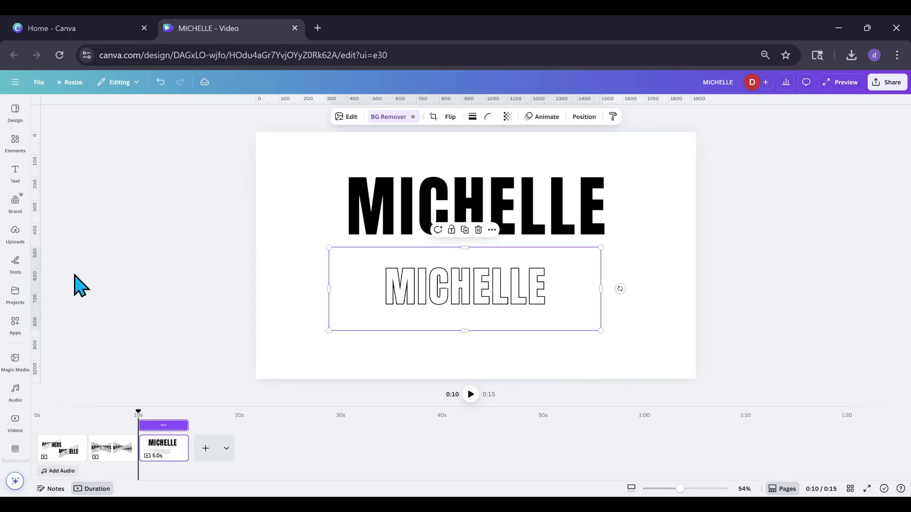
Step: Search the apps for "skew" and open the Skew Image app for the outlined image
click(16, 324)
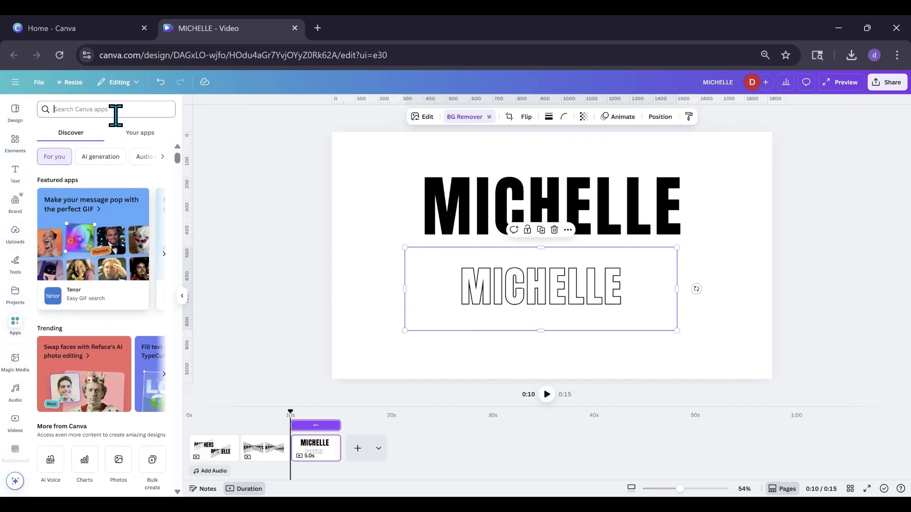
text(skew)
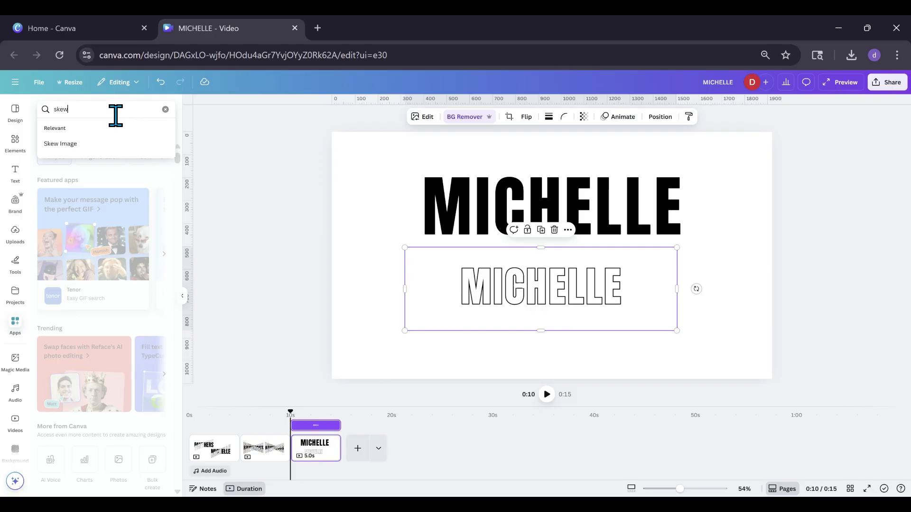
click(100, 143)
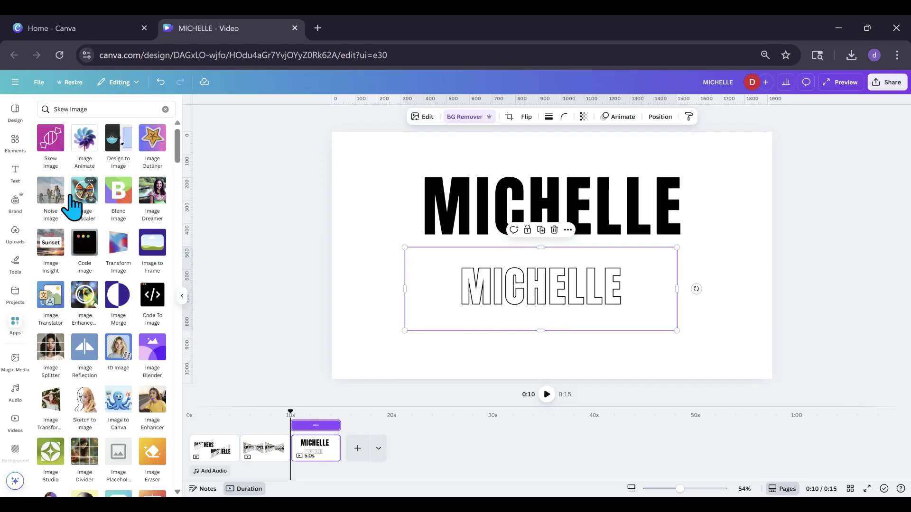
click(56, 148)
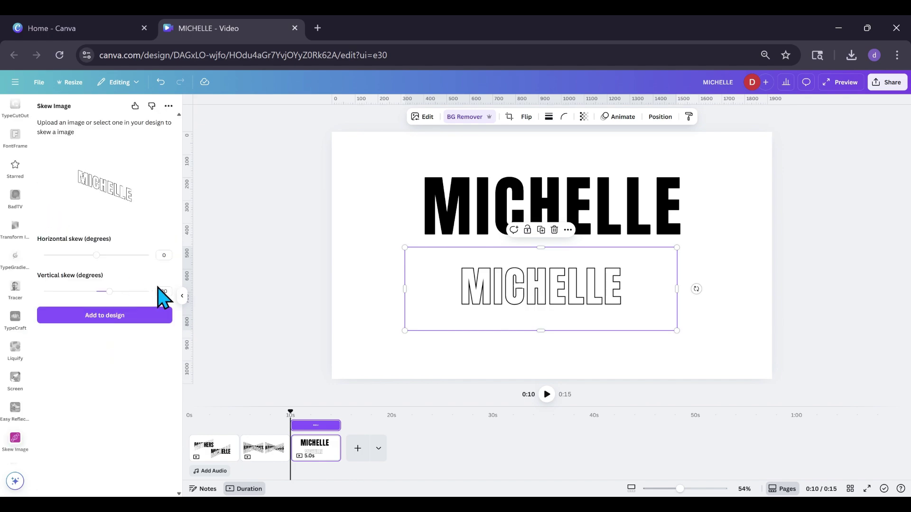
Step: Add a copy of the outlined image with a vertical skew of 20 degrees and park it at the page's right edge
drag(510, 315, 506, 312)
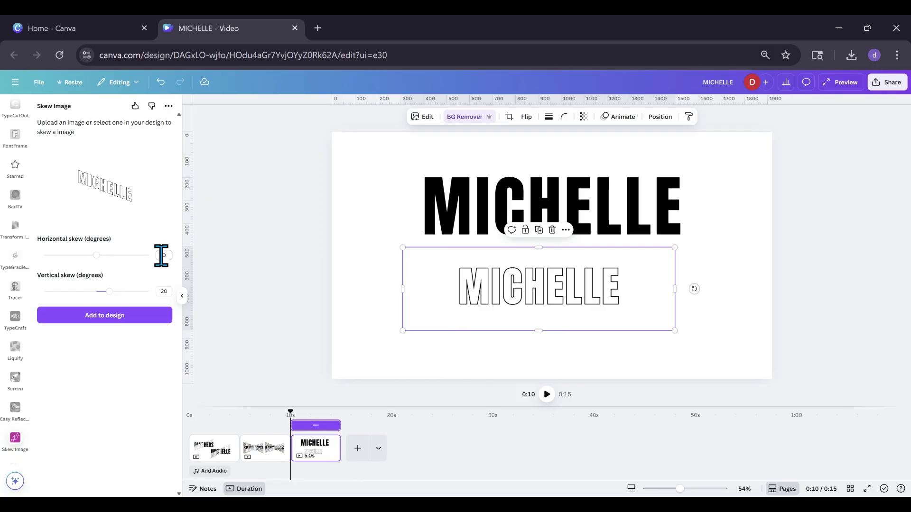
click(130, 327)
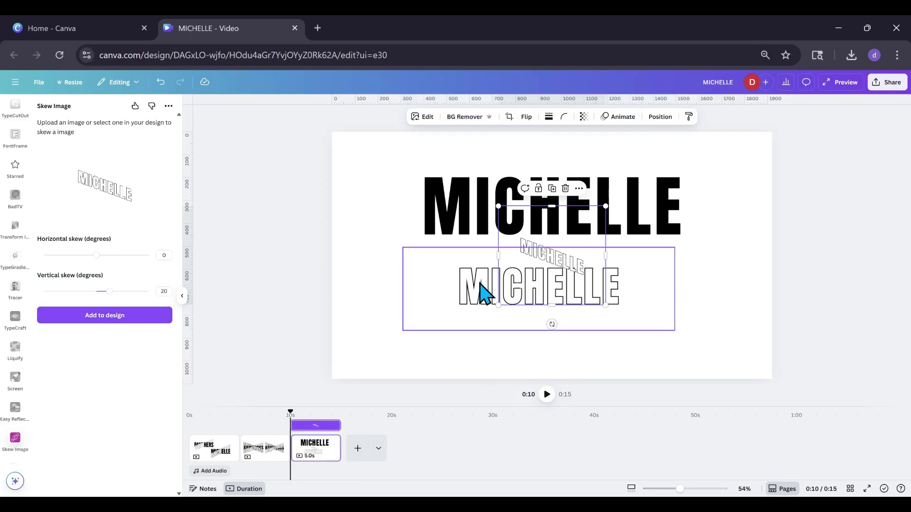
drag(545, 258, 734, 261)
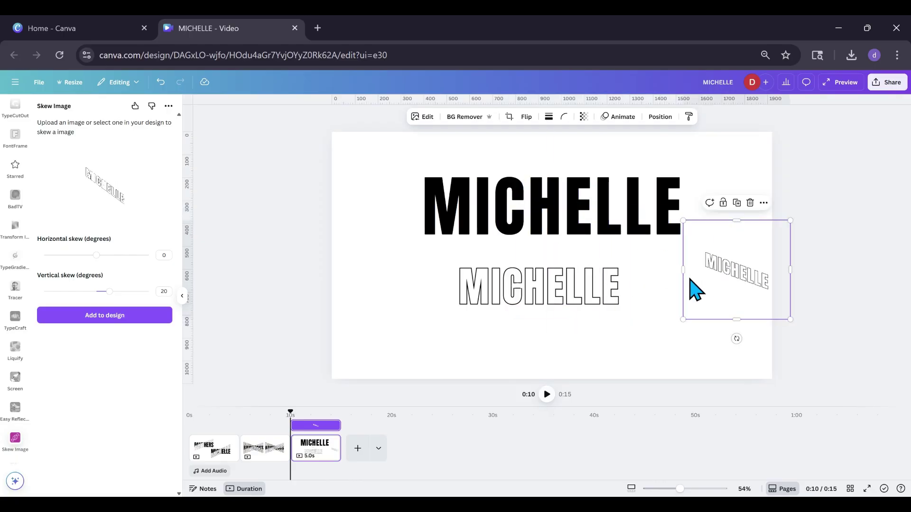
Step: Add a second skewed copy of the outlined image with a vertical skew of -20 degrees
click(516, 299)
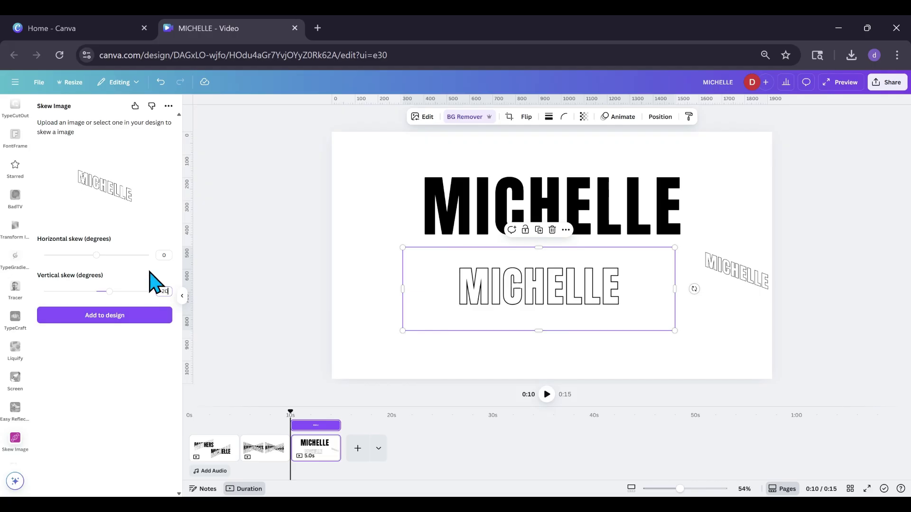
text(-)
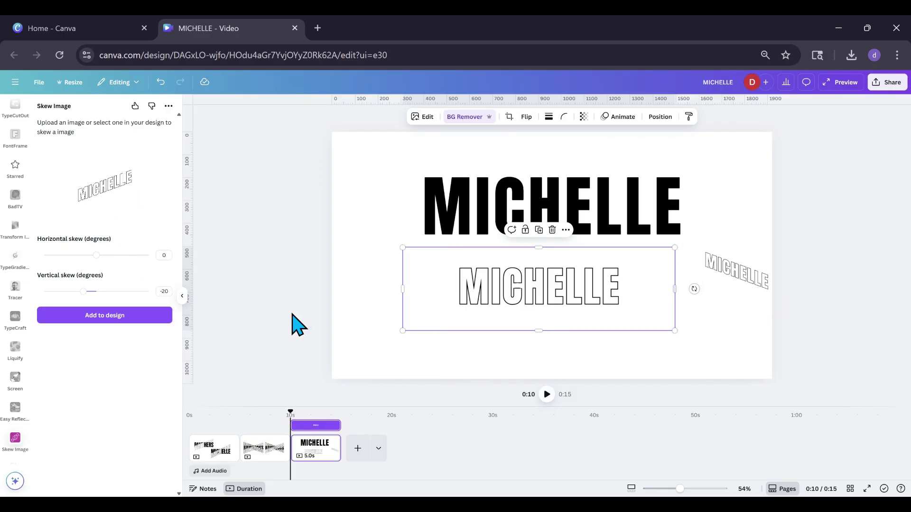
click(101, 320)
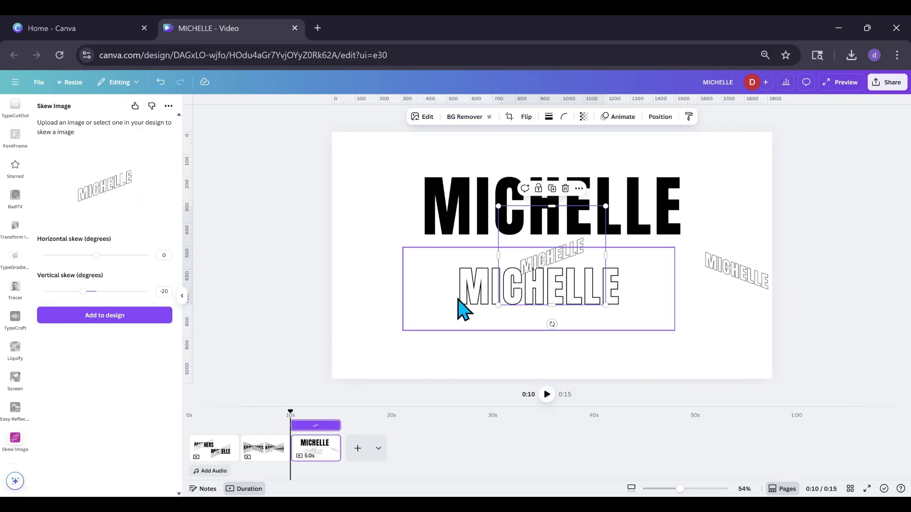
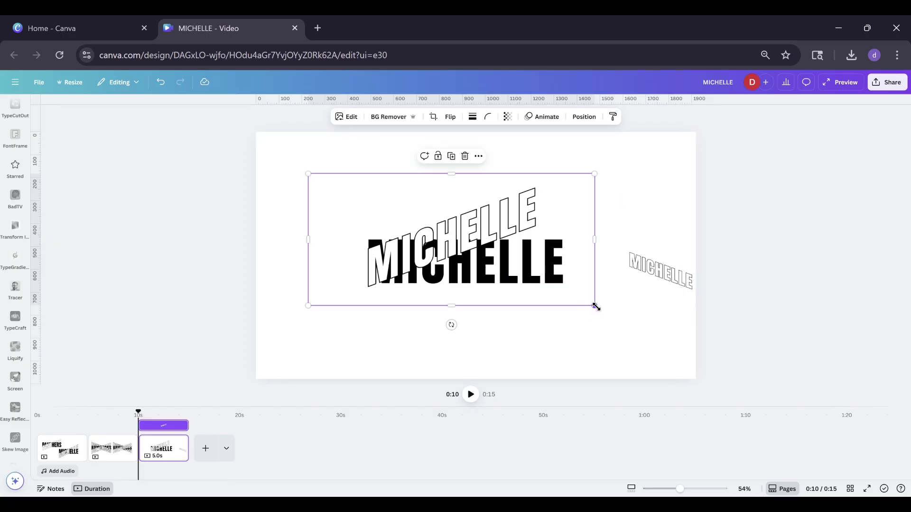
Step: Enlarge the upward-slanted outline to the solid heading's width and align its lower end with the heading's first letter
drag(594, 306, 623, 335)
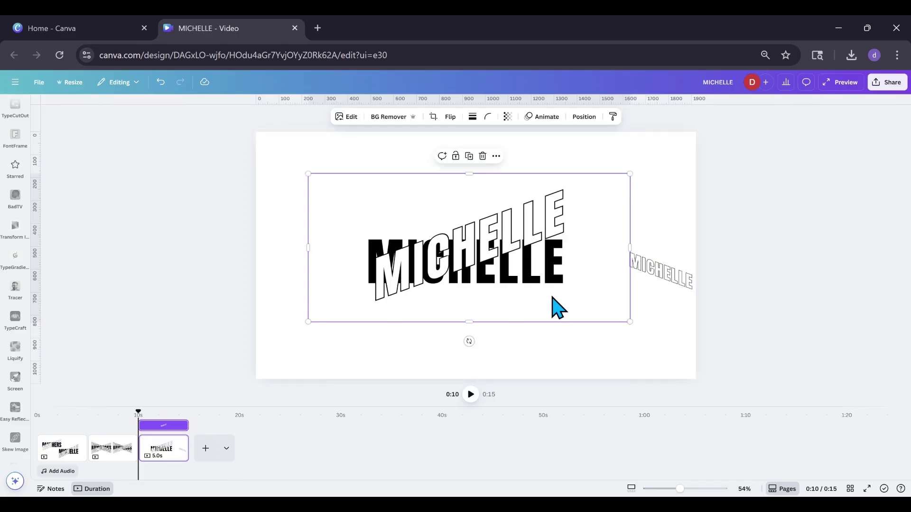
drag(534, 291, 526, 278)
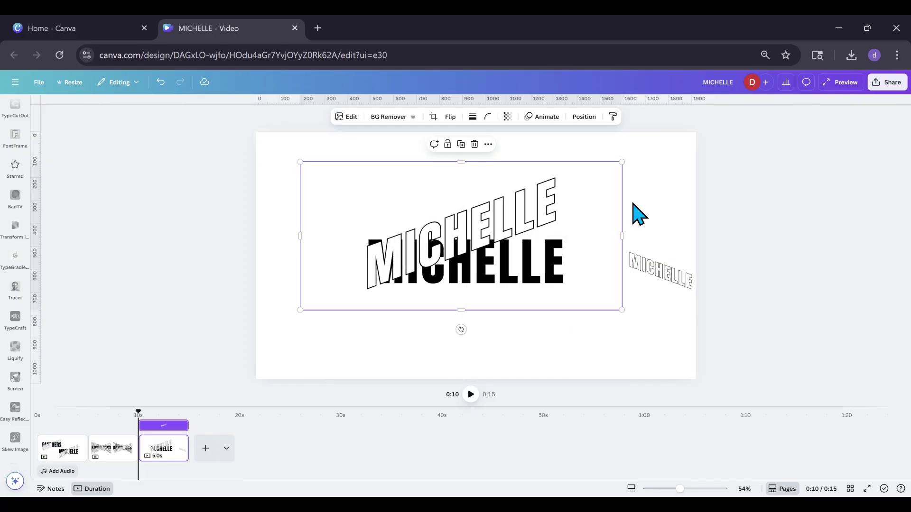
drag(622, 164, 630, 158)
Step: Move the downward-slanted copy to the start of the solid heading and layer it in front of the upward-slanted outline
click(675, 283)
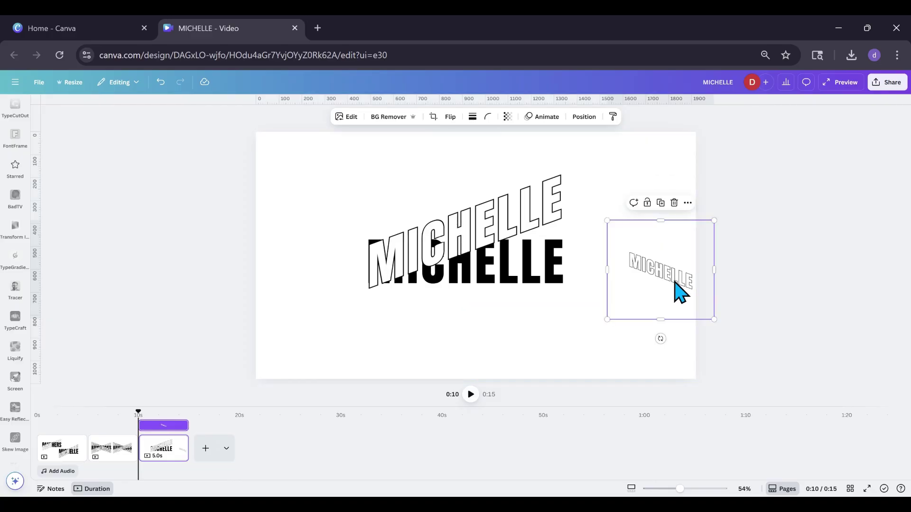
drag(674, 283, 386, 294)
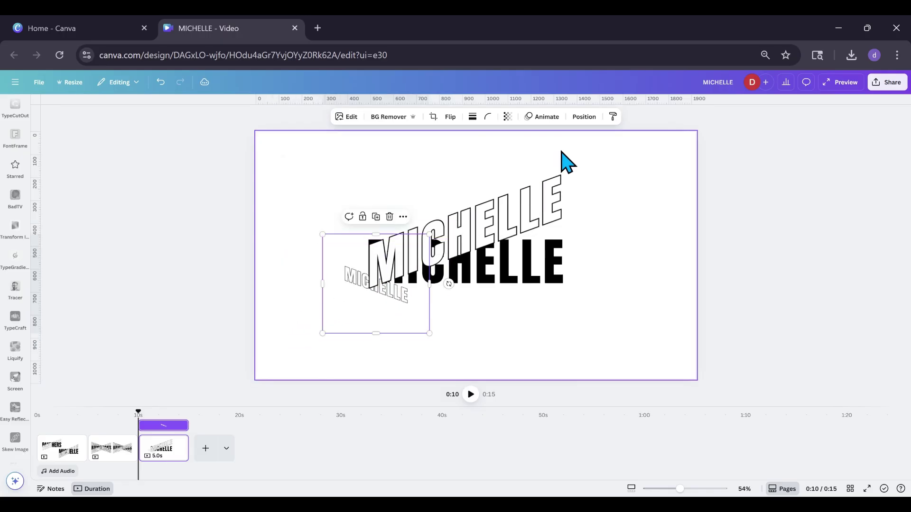
click(402, 216)
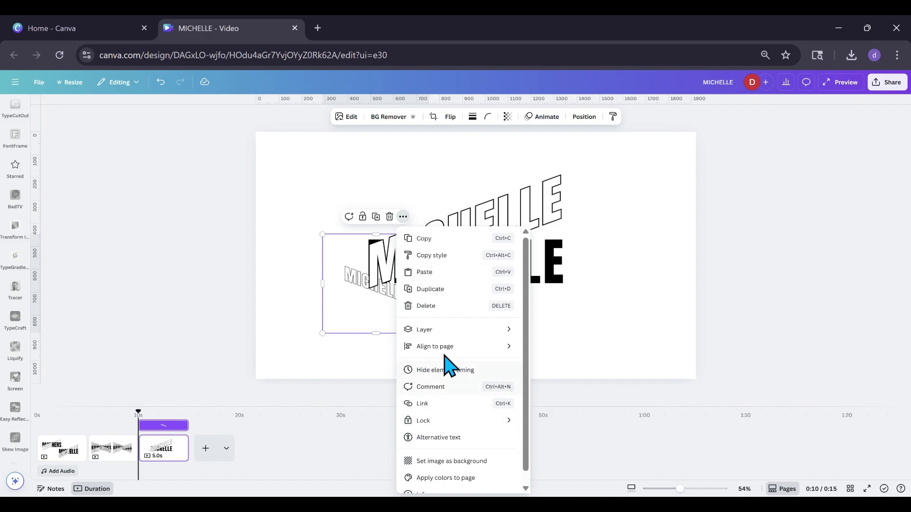
mouse_move(450, 331)
click(551, 347)
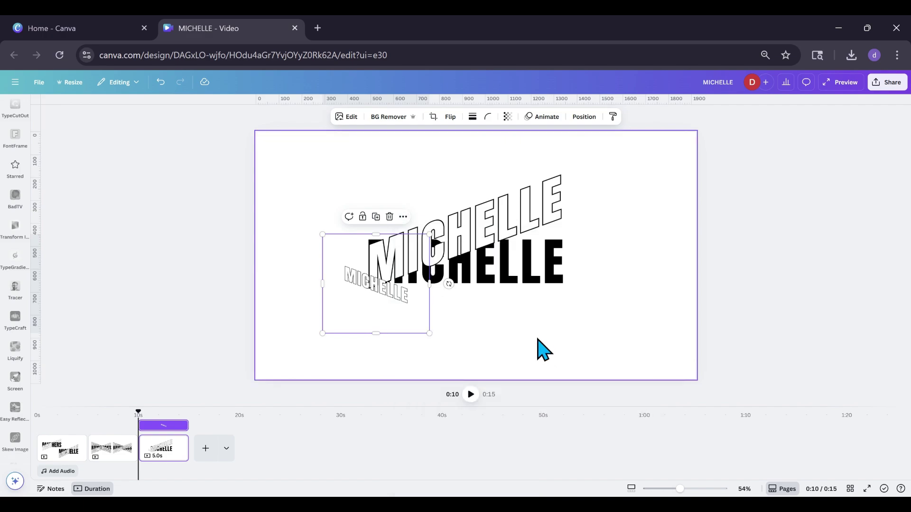
Step: Enlarge the downward-slanted outline to about 1509 px wide, roughly matching the solid heading's lettering, and move it up so it crosses the heading
drag(401, 315, 737, 372)
drag(489, 207, 490, 283)
drag(463, 315, 432, 264)
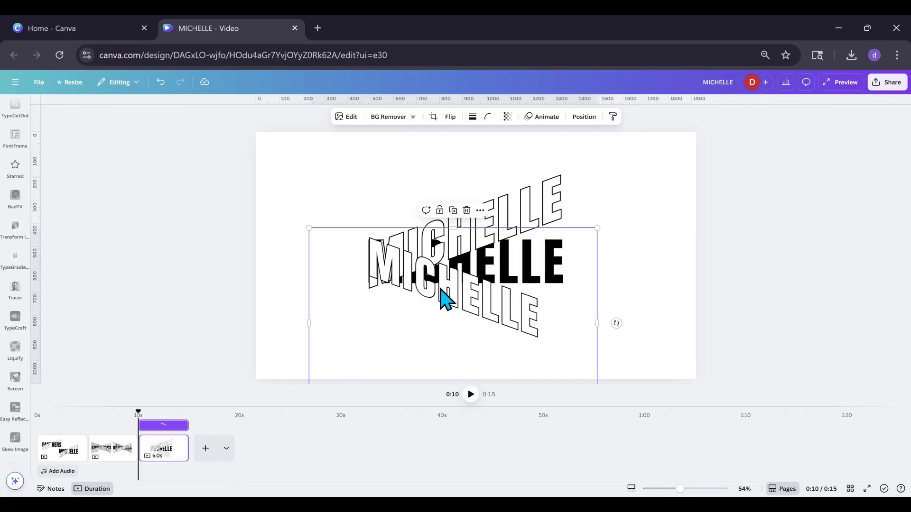
drag(596, 226, 673, 153)
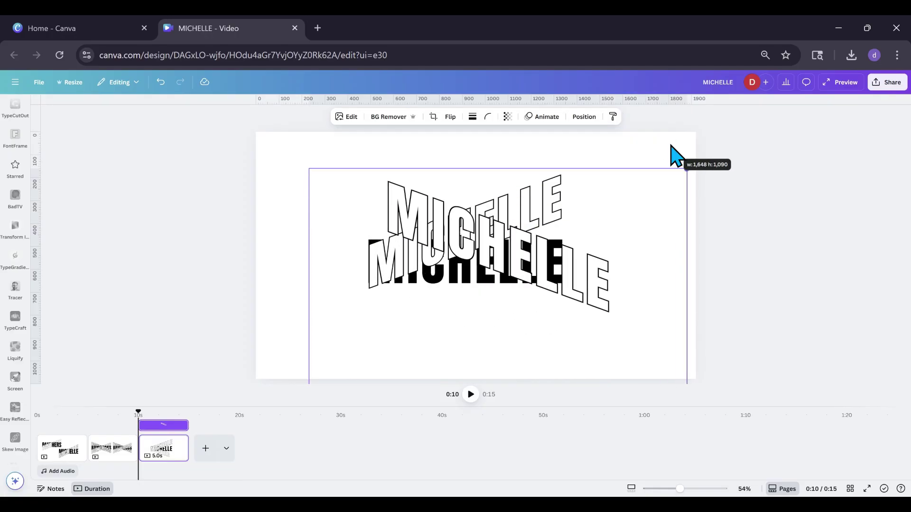
drag(500, 266, 476, 317)
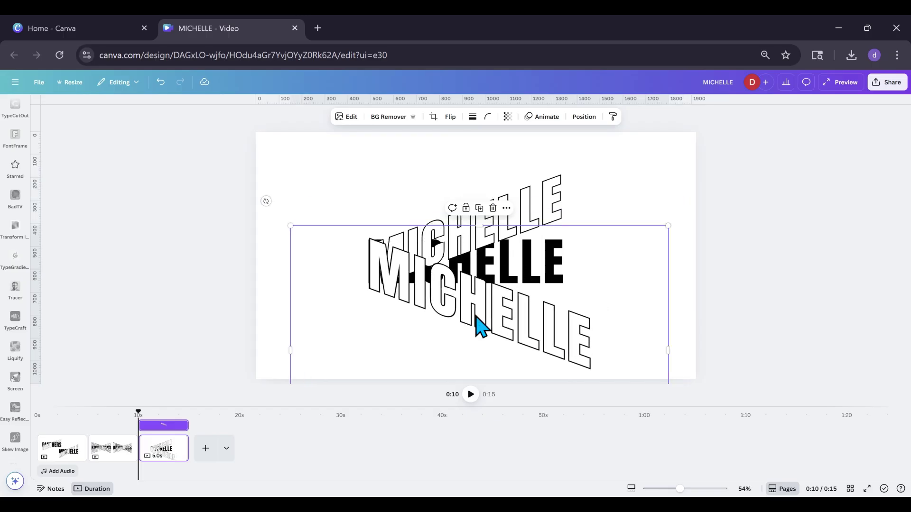
drag(290, 225, 317, 244)
drag(390, 330, 362, 303)
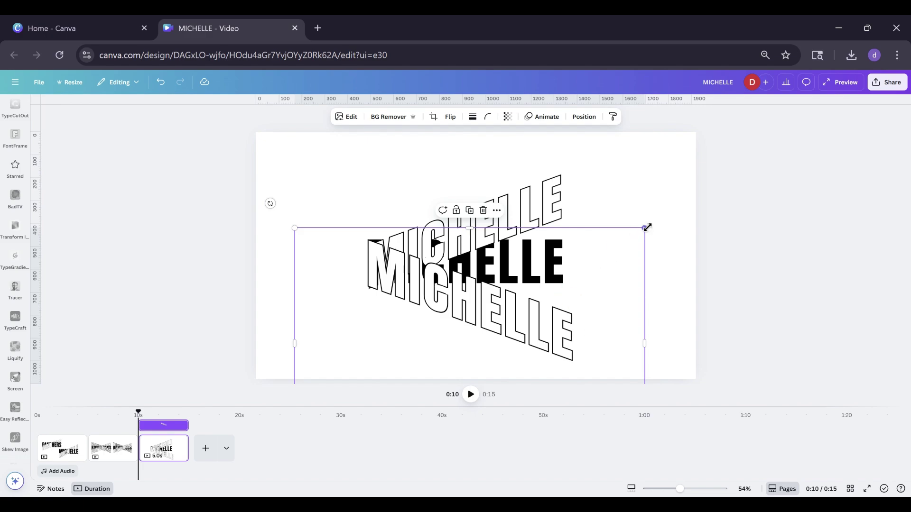
drag(644, 228, 641, 231)
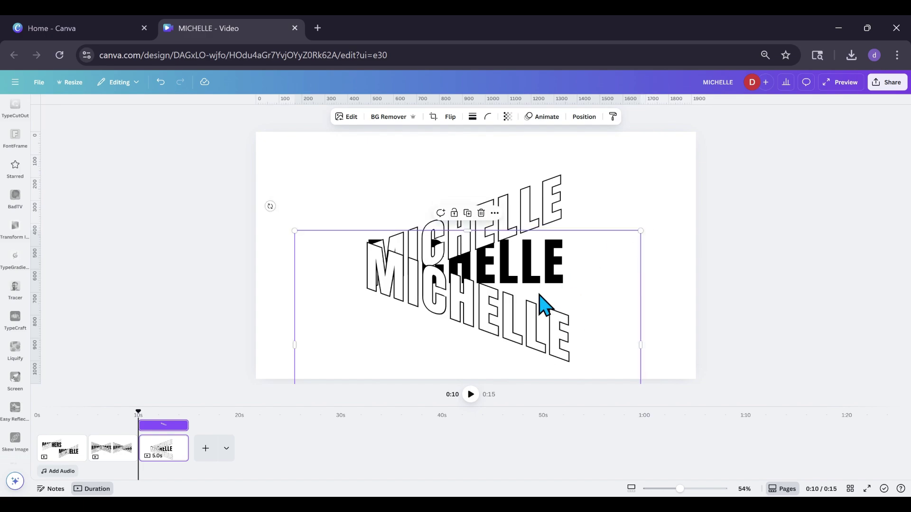
drag(501, 299, 493, 266)
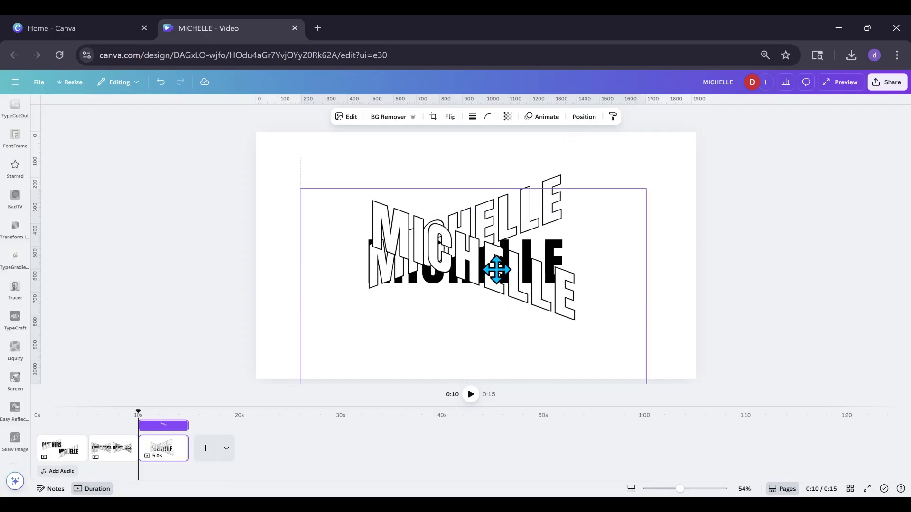
Step: Layer the upward-slanted outline behind the solid heading and keep the downward-slanted outline in front of it
click(582, 118)
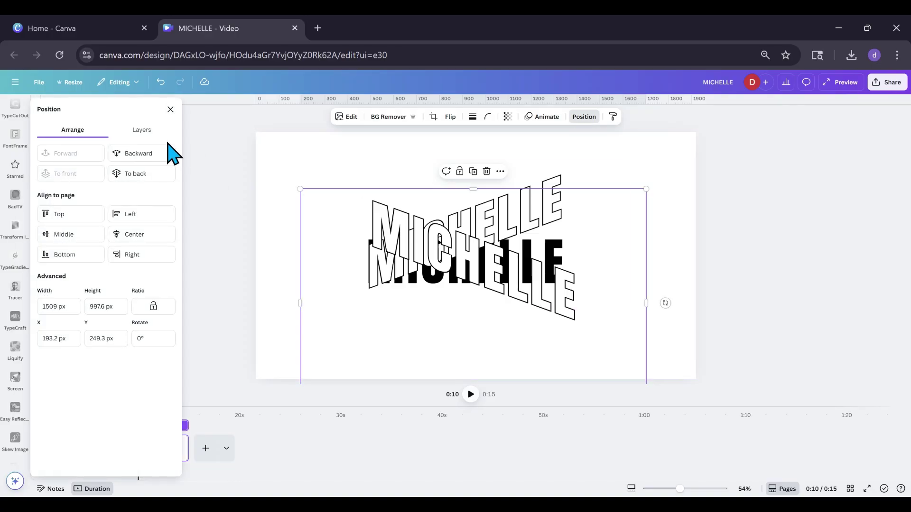
click(150, 137)
drag(122, 207, 118, 230)
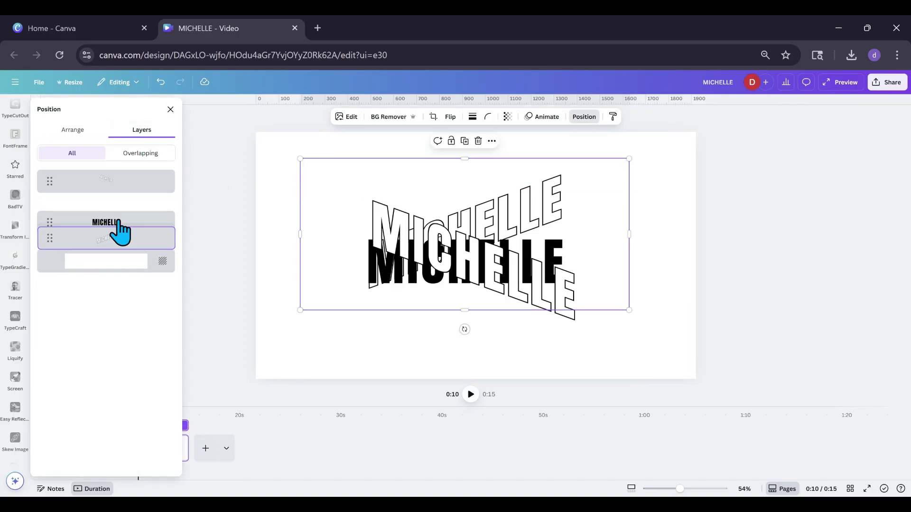
drag(118, 187, 112, 227)
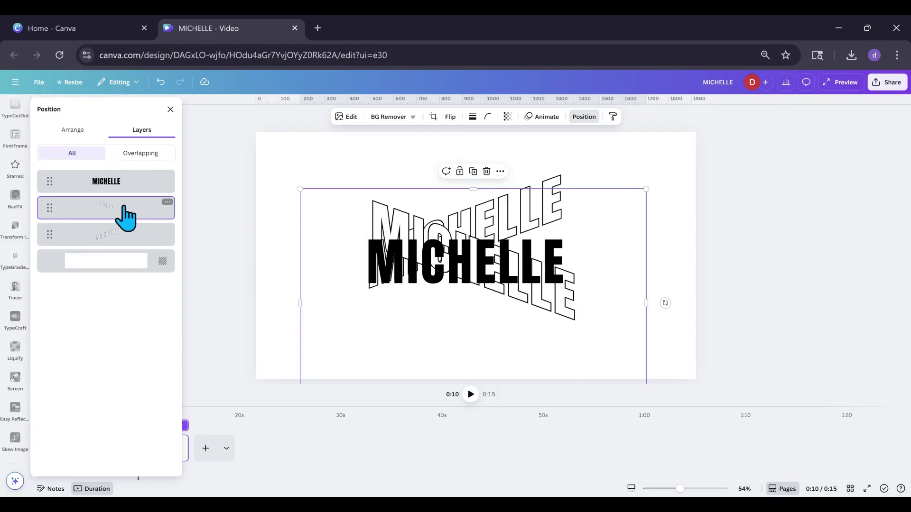
drag(122, 218, 108, 180)
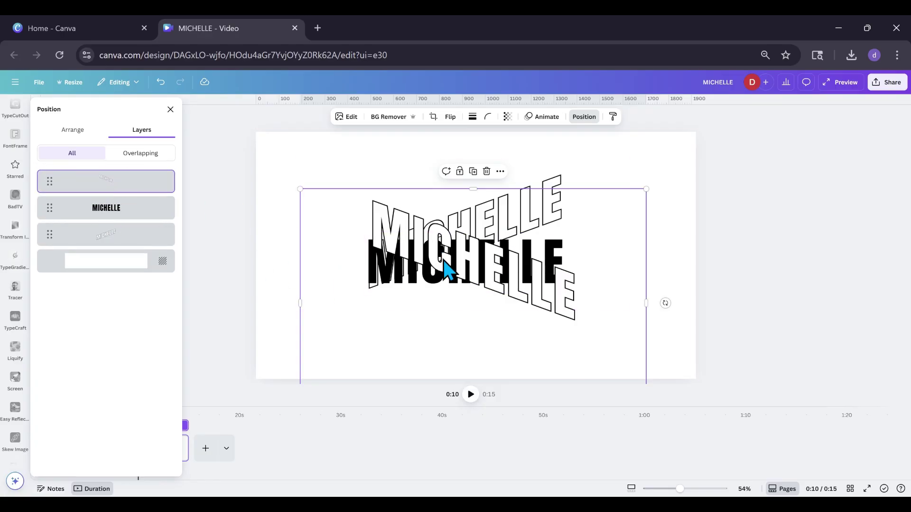
Step: Shift the downward-slanted outline to line up with the heading and lower the upward-slanted one so both cross at the heading's middle
drag(456, 267, 417, 270)
click(129, 239)
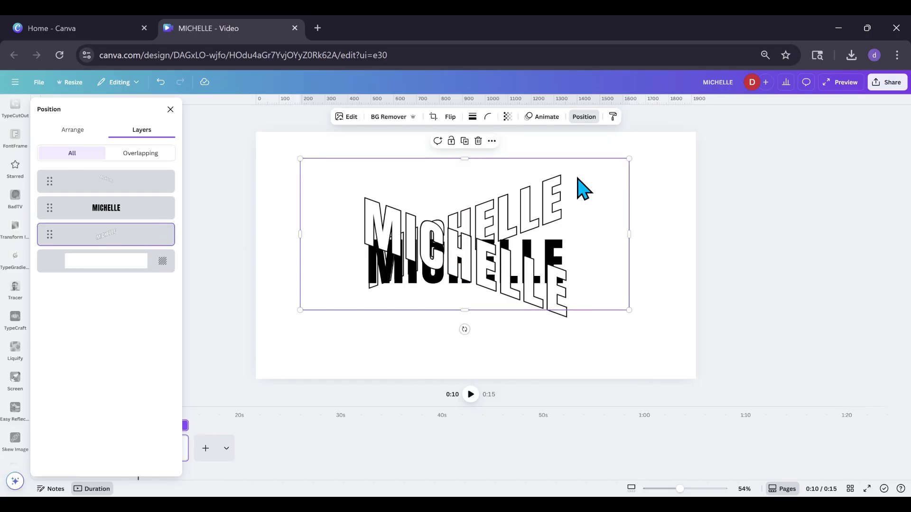
drag(578, 180, 584, 213)
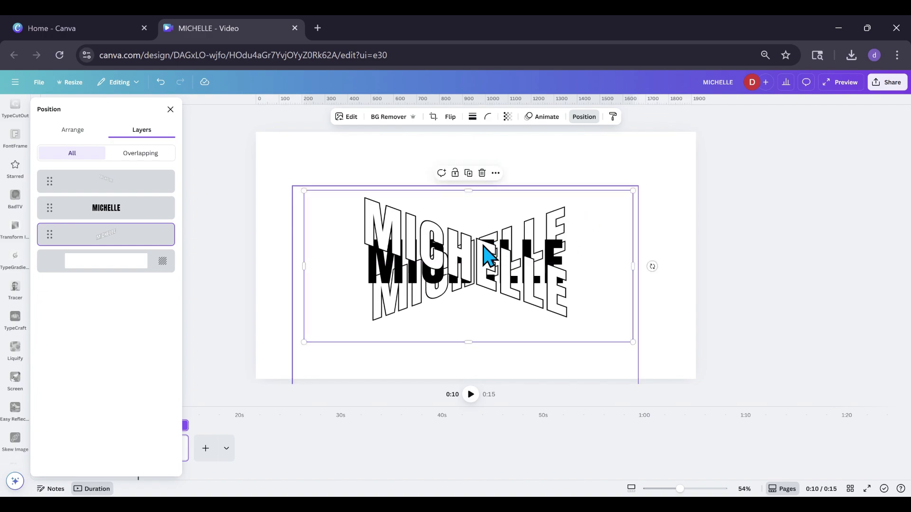
click(264, 297)
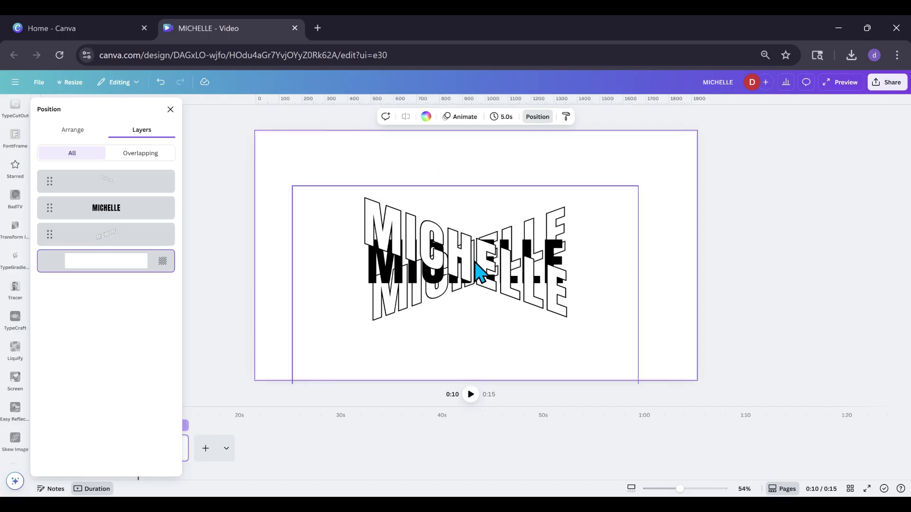
Step: Park the downward-slanted outline at the page's upper-right corner and place a duplicate of the upward-slanted outline exactly over the original
click(296, 220)
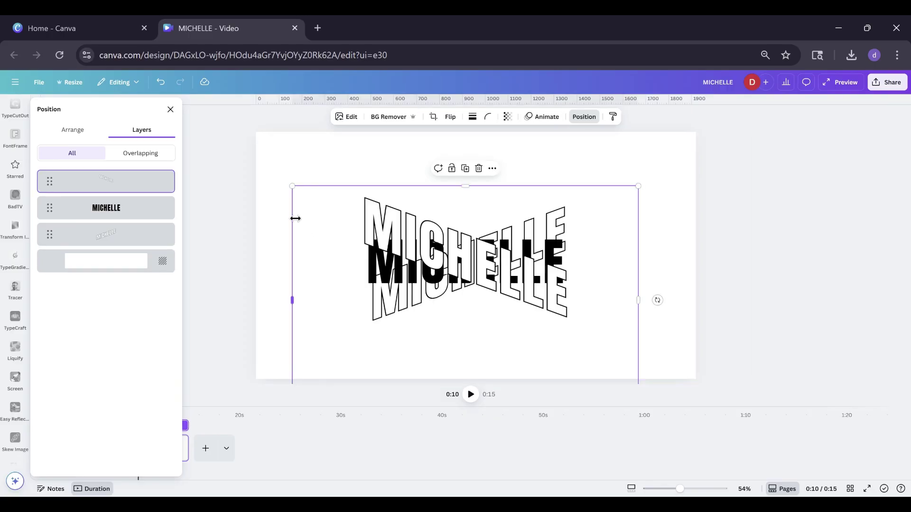
drag(409, 244, 673, 154)
click(412, 324)
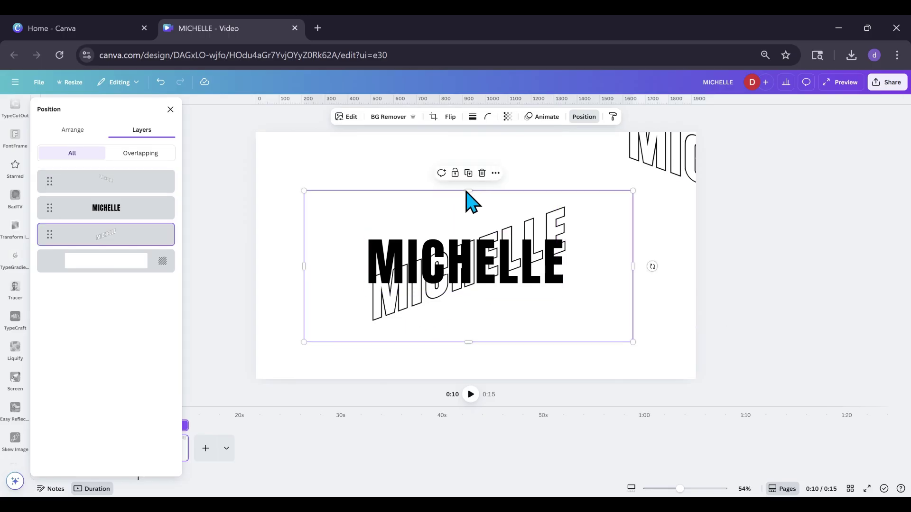
click(468, 174)
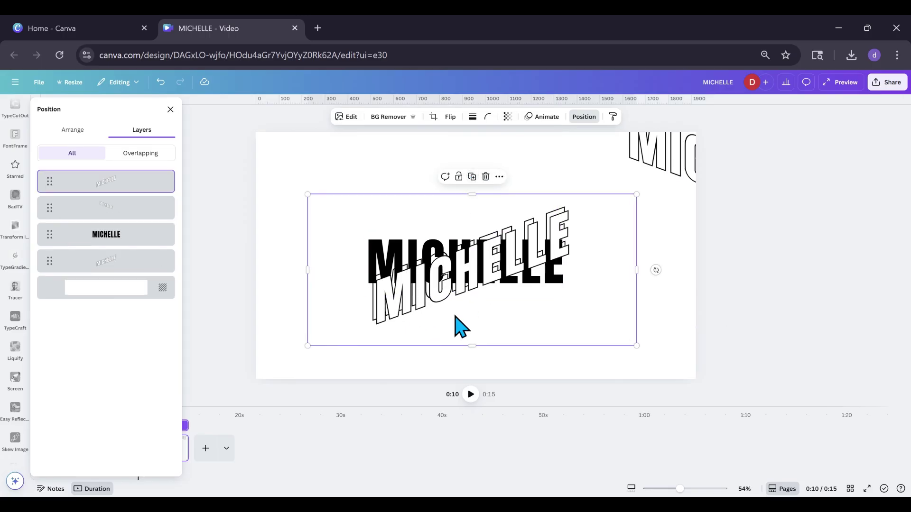
drag(456, 325, 448, 310)
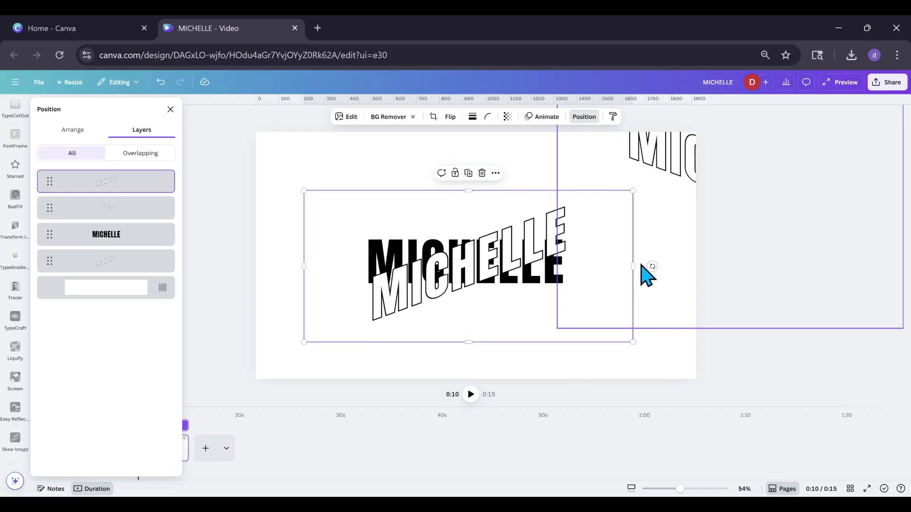
Step: Crop the front upward-slanted copy to its first half and the copy behind the heading to its second half
drag(634, 266, 471, 296)
click(540, 227)
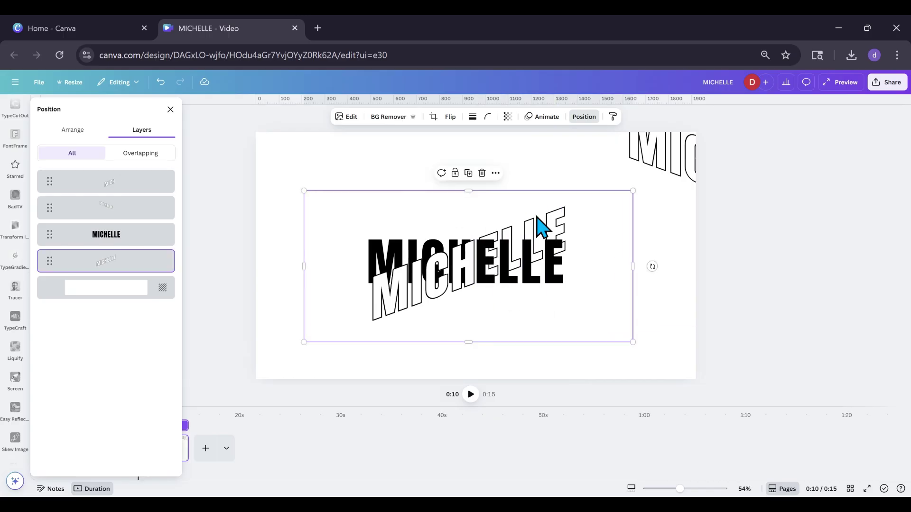
drag(304, 266, 477, 266)
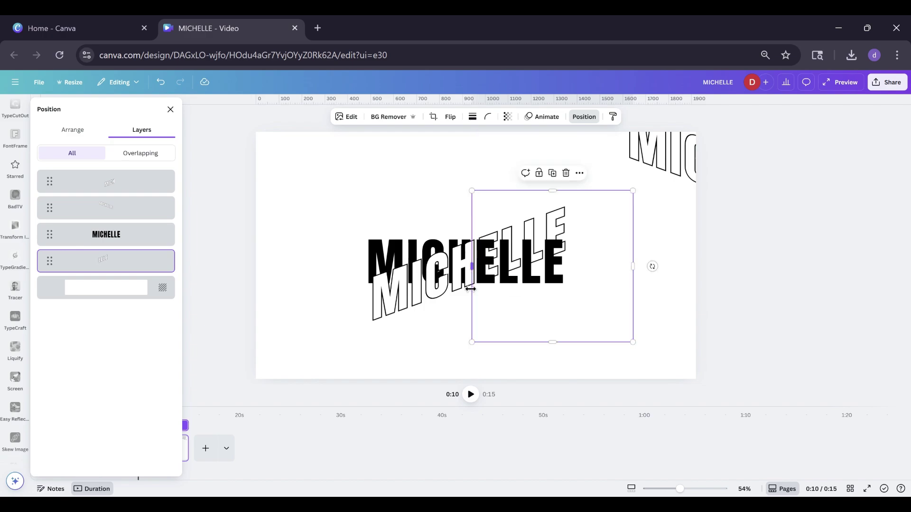
click(464, 308)
click(270, 295)
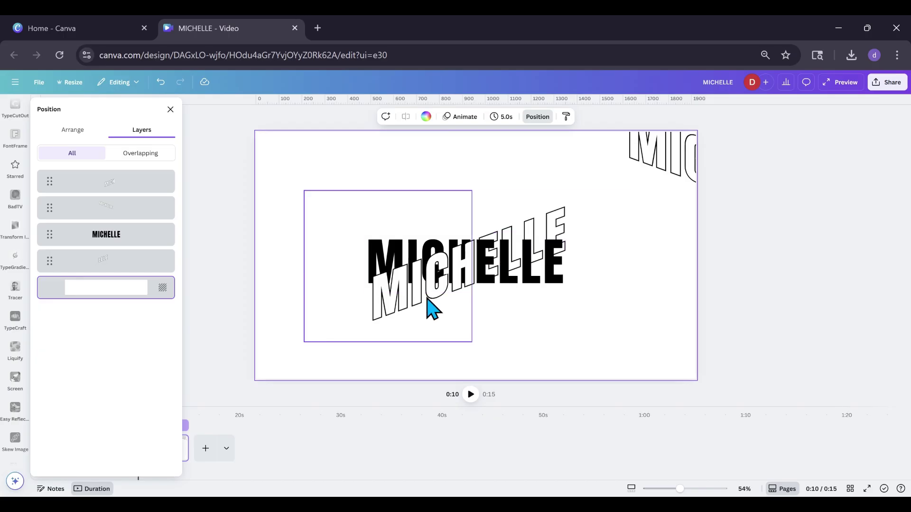
Step: Move the parked downward-slanted outline back over the solid heading so it crosses the upward-slanted outline at the middle
drag(656, 175, 634, 183)
click(408, 283)
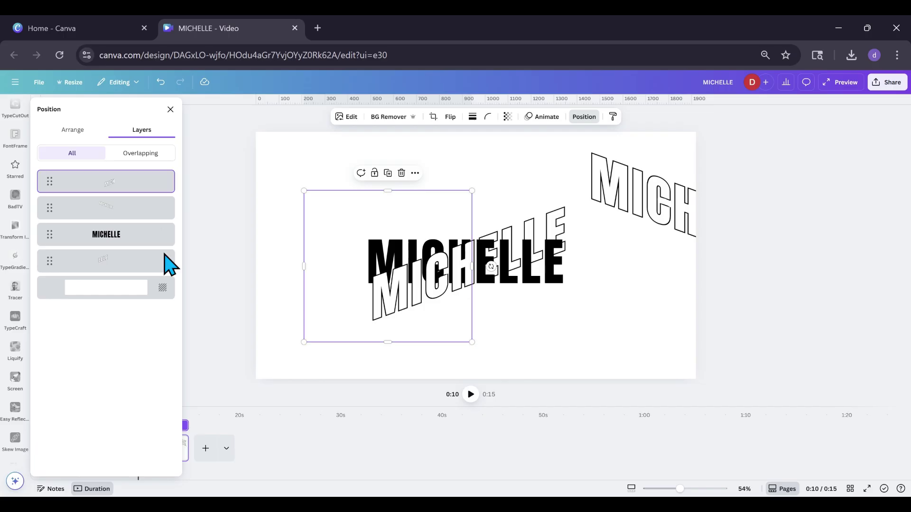
click(98, 214)
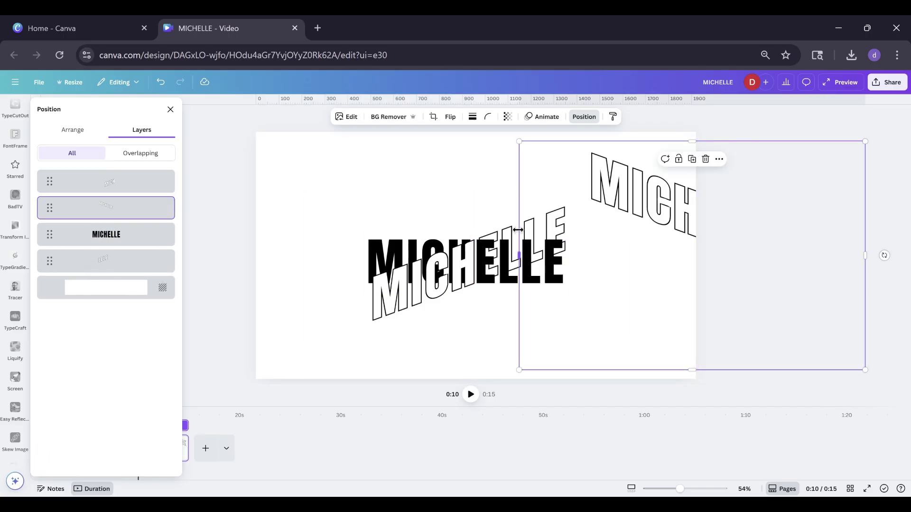
click(122, 265)
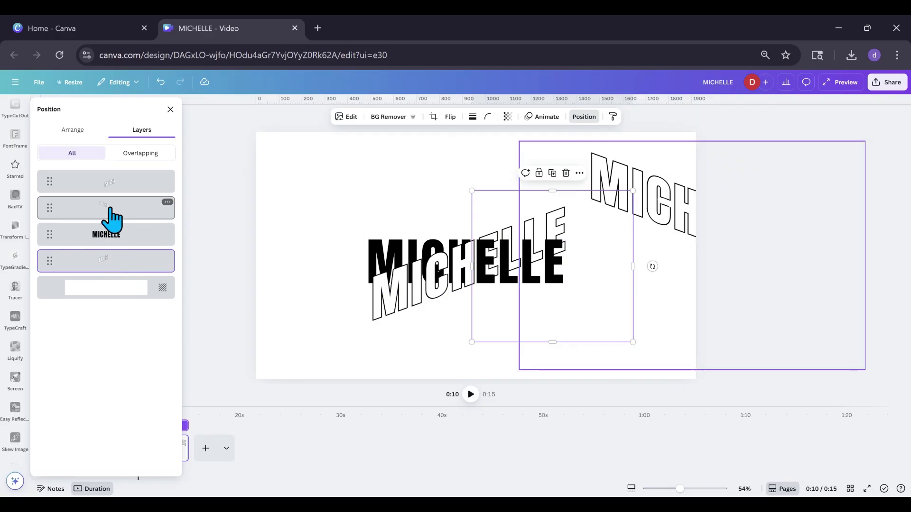
click(110, 213)
click(105, 269)
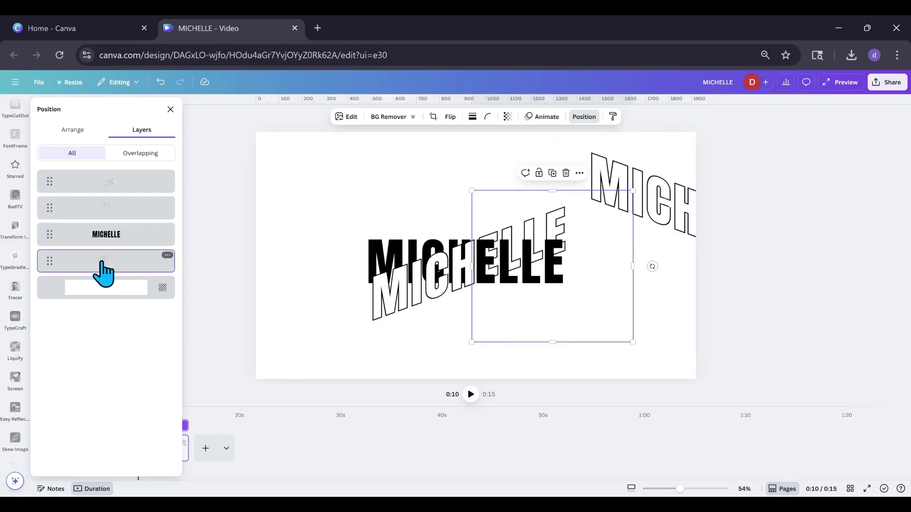
drag(645, 200, 413, 237)
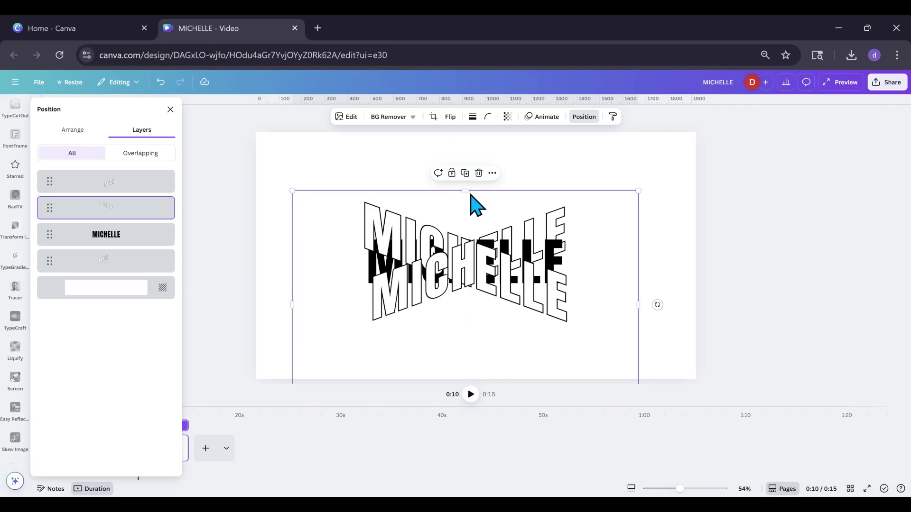
Step: Duplicate the downward-slanted outline in place, cropping the copy to its first half, about 801 px wide, and the original to its second half
click(466, 172)
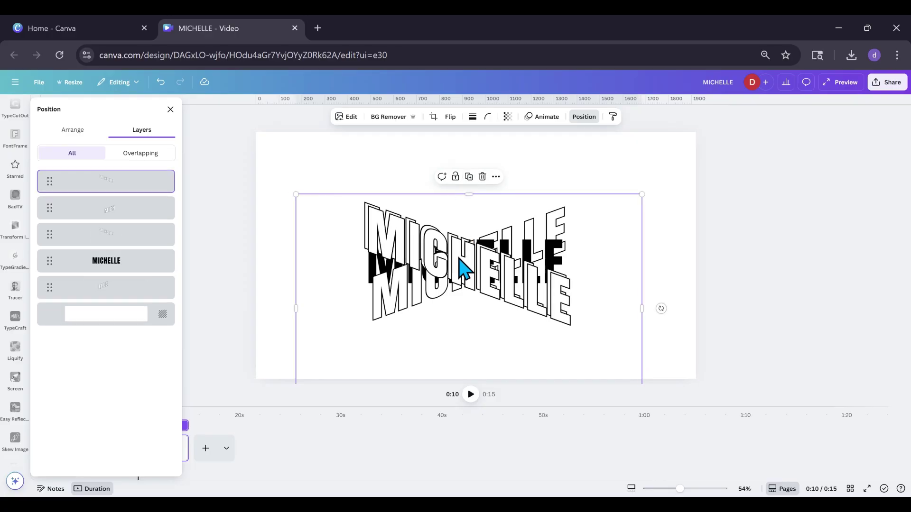
mouse_move(467, 264)
mouse_down()
mouse_move(465, 248)
mouse_move(459, 265)
mouse_up()
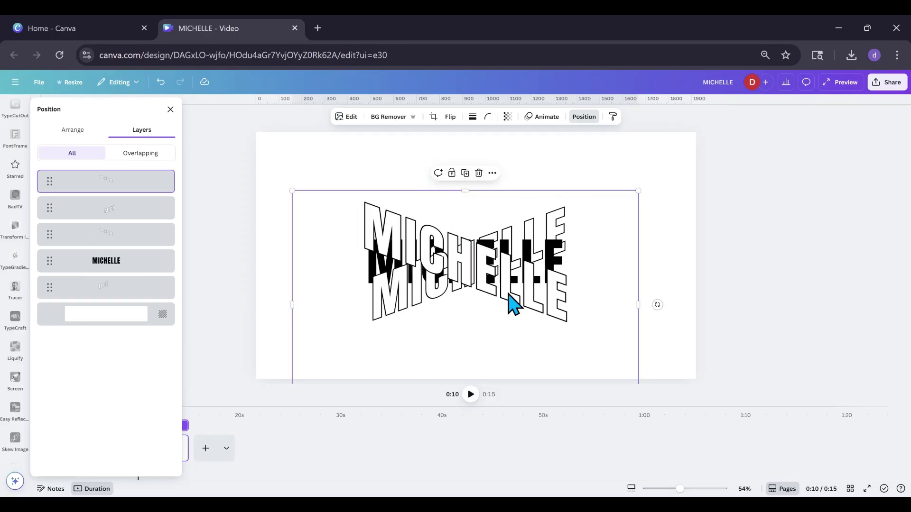
drag(638, 305, 477, 309)
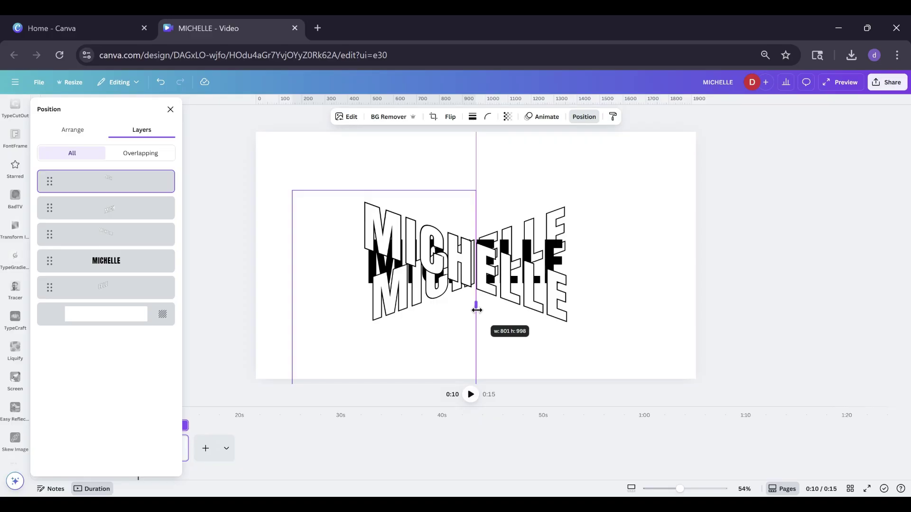
drag(477, 310, 476, 310)
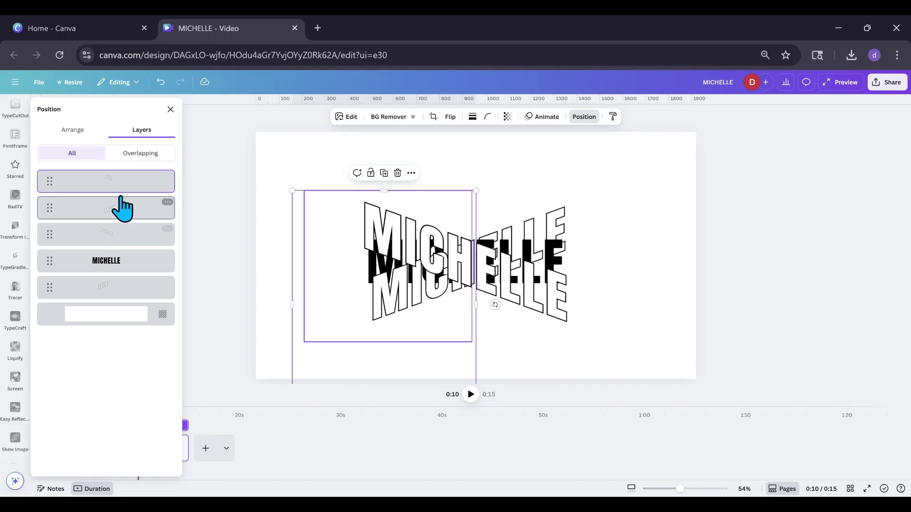
click(117, 238)
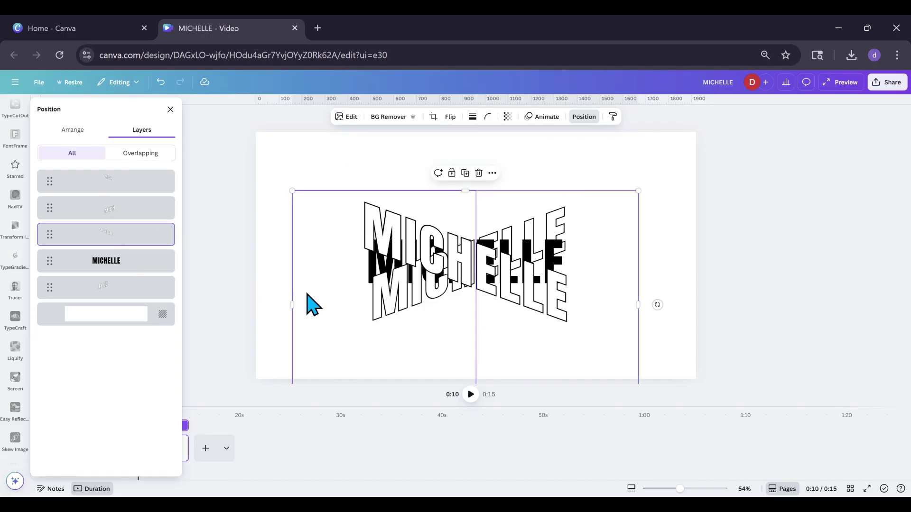
drag(291, 304, 470, 308)
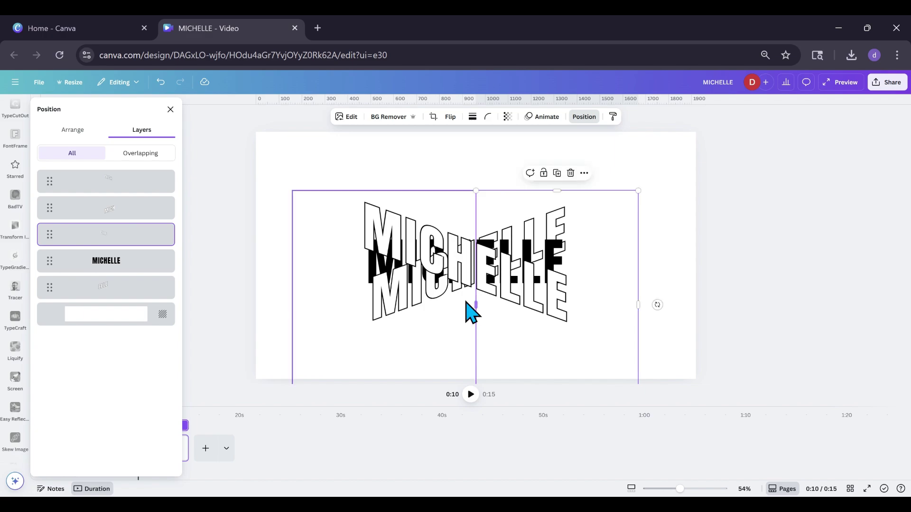
Step: Layer the first half of the downward-slanted outline behind the solid heading, leaving its second half in front
click(314, 149)
click(370, 224)
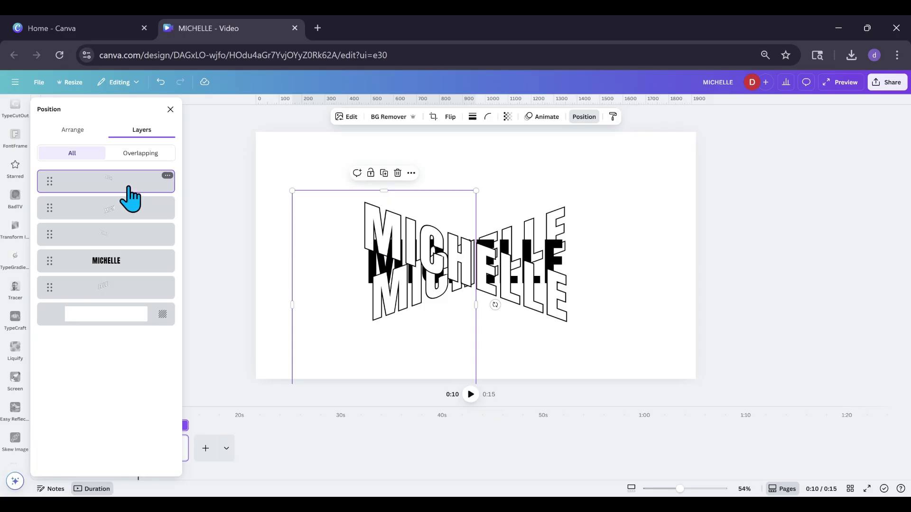
drag(129, 198, 122, 289)
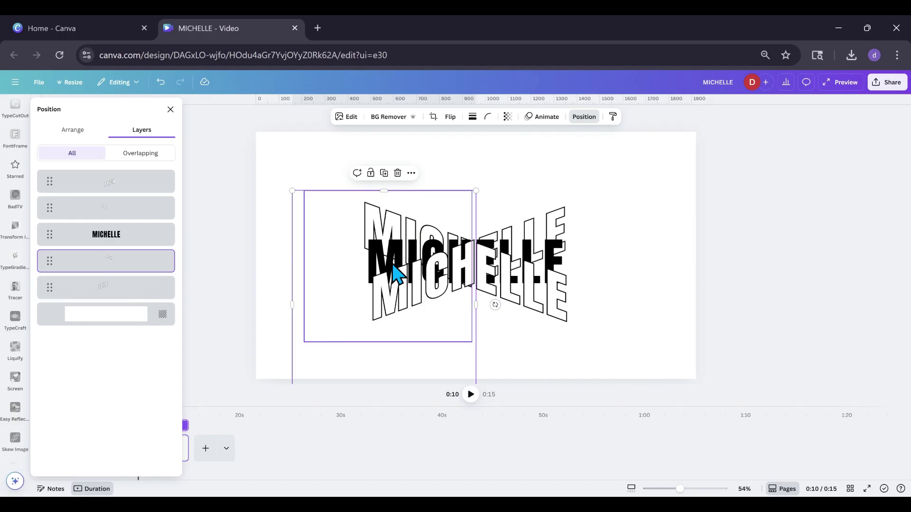
click(683, 207)
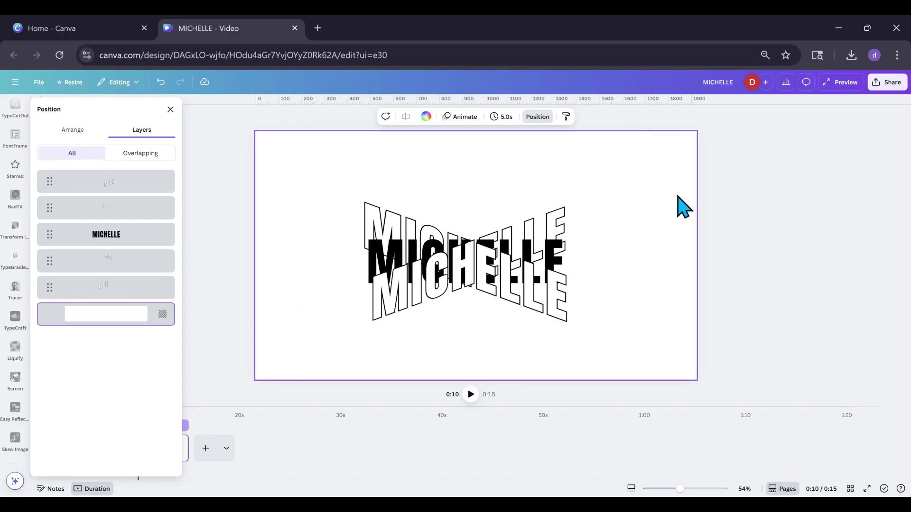
click(456, 295)
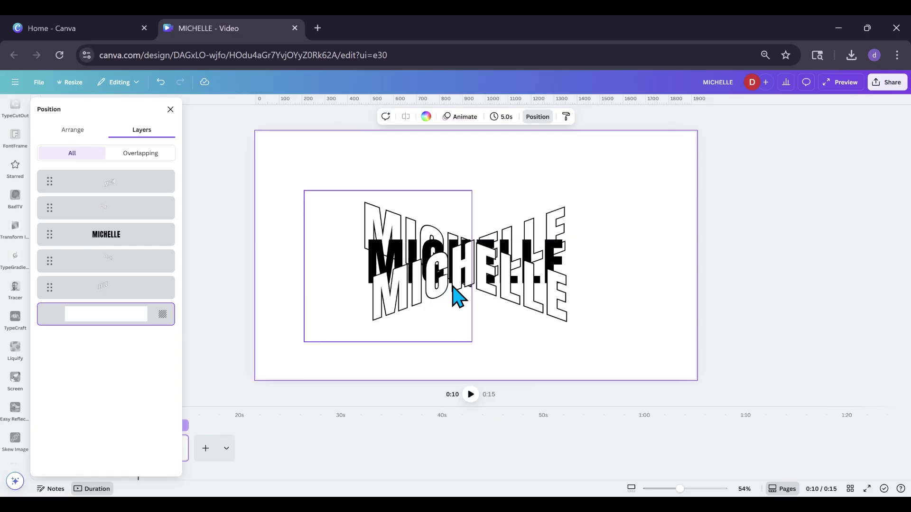
Step: Move the front second half of the downward-slanted outline slightly up so it meets the upward-slanted half at the middle
mouse_move(680, 489)
mouse_down()
mouse_move(670, 489)
mouse_move(682, 489)
mouse_up()
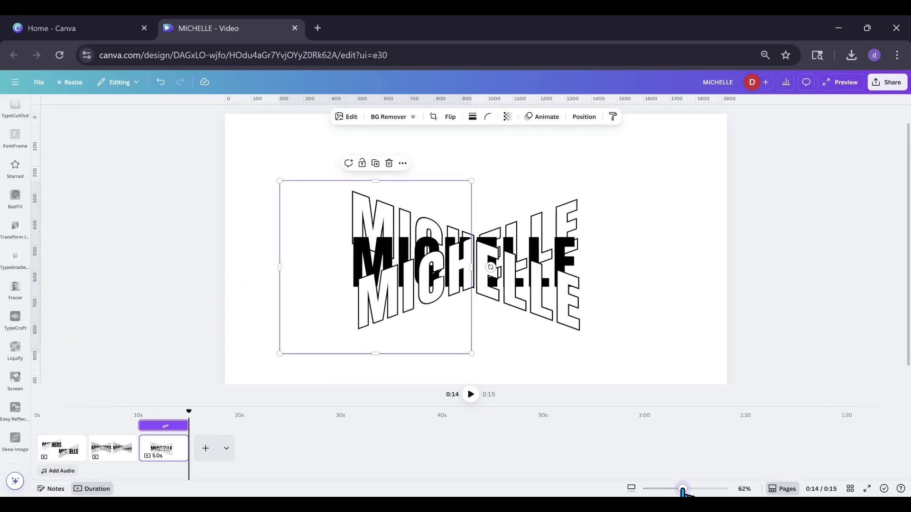
click(571, 311)
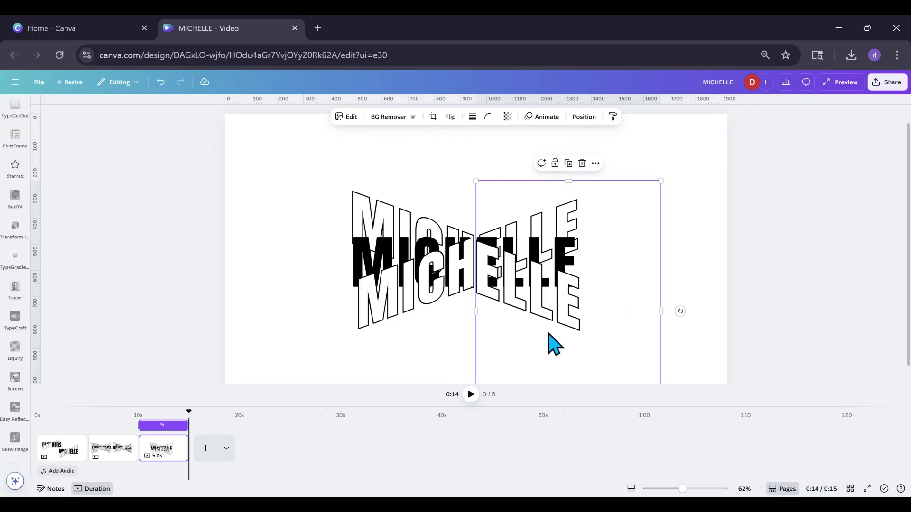
drag(549, 333, 547, 327)
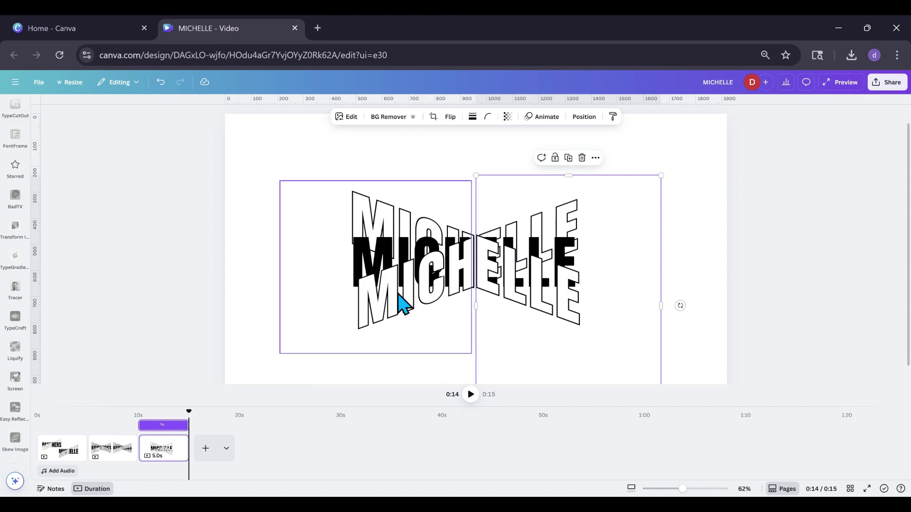
click(674, 489)
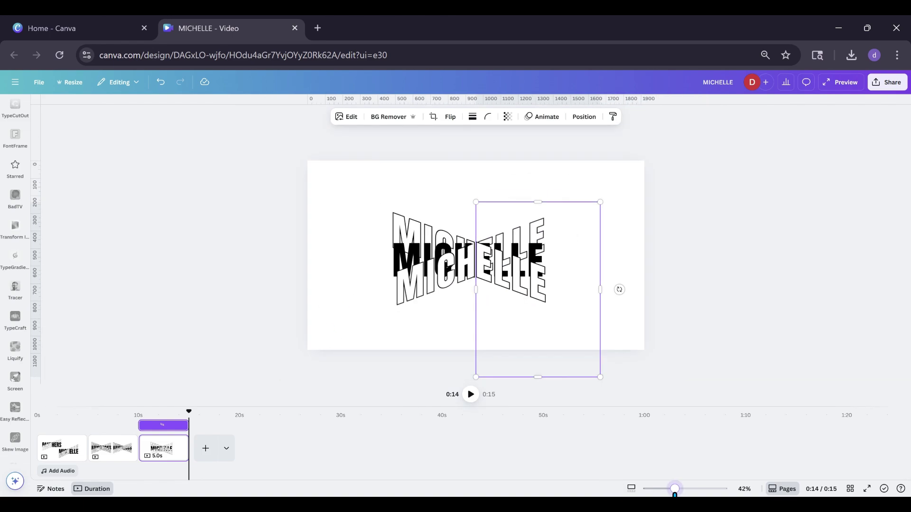
Step: Add an Outline shadow in white #FFFFFF to the front first half of the upward-slanted outline
click(433, 291)
key(alt+1)
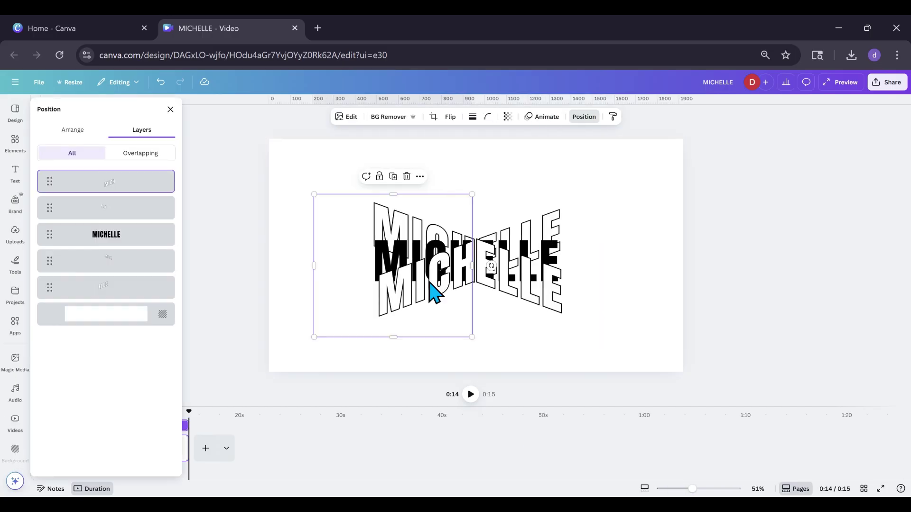
click(346, 116)
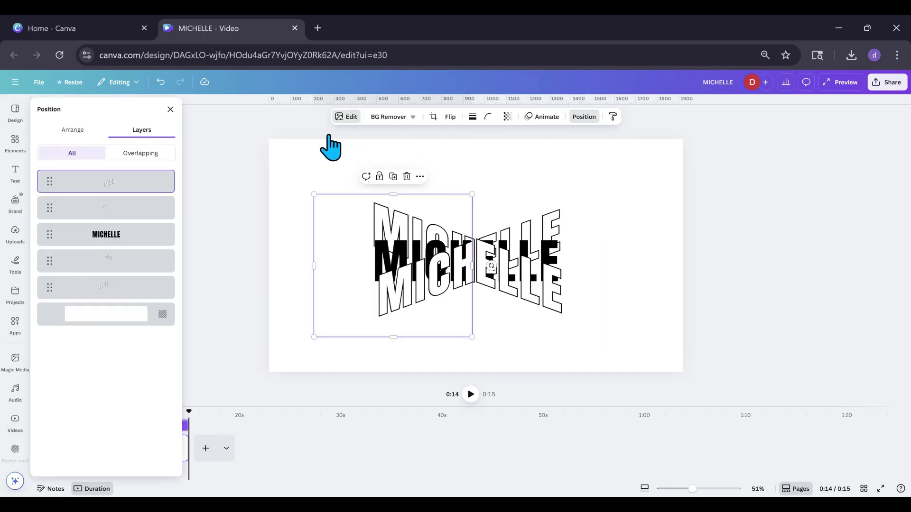
click(56, 382)
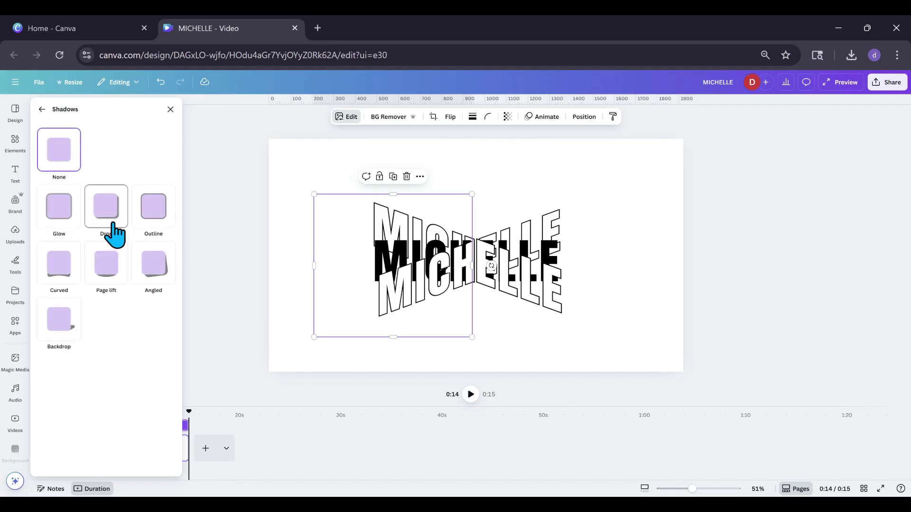
click(142, 223)
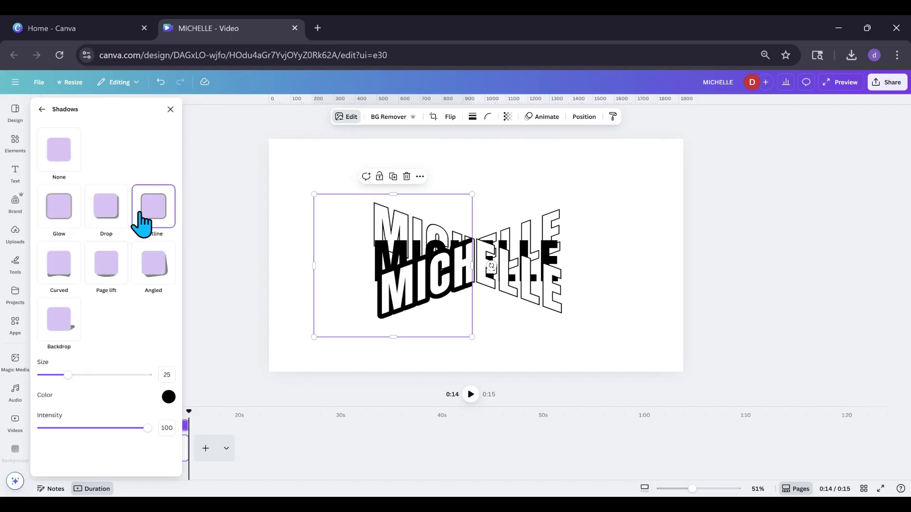
click(168, 397)
drag(172, 345, 157, 300)
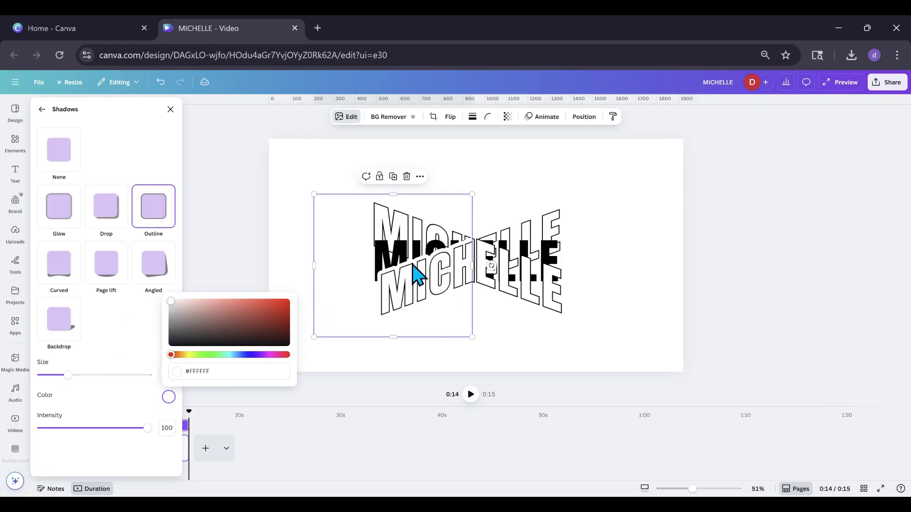
Step: Set the white outline shadow's size to 16 and copy the style onto the front half of the downward-slanted outline
drag(70, 379, 60, 382)
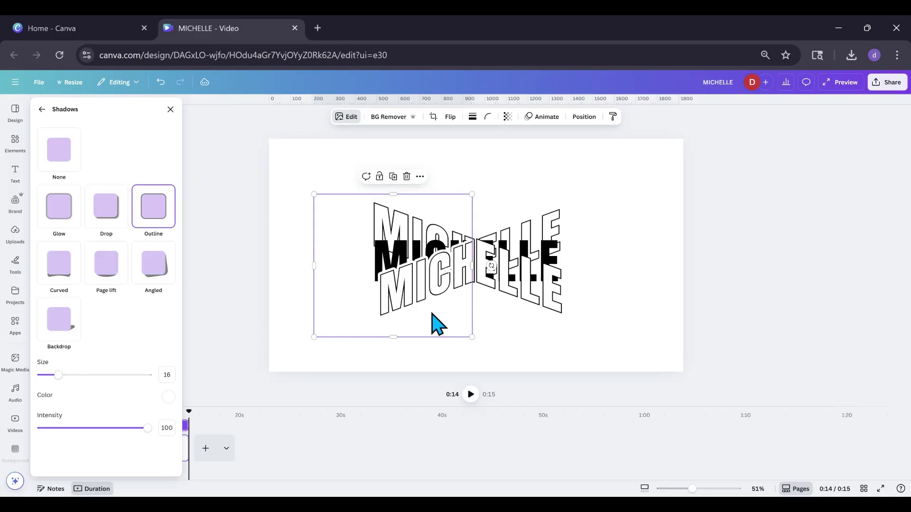
click(613, 117)
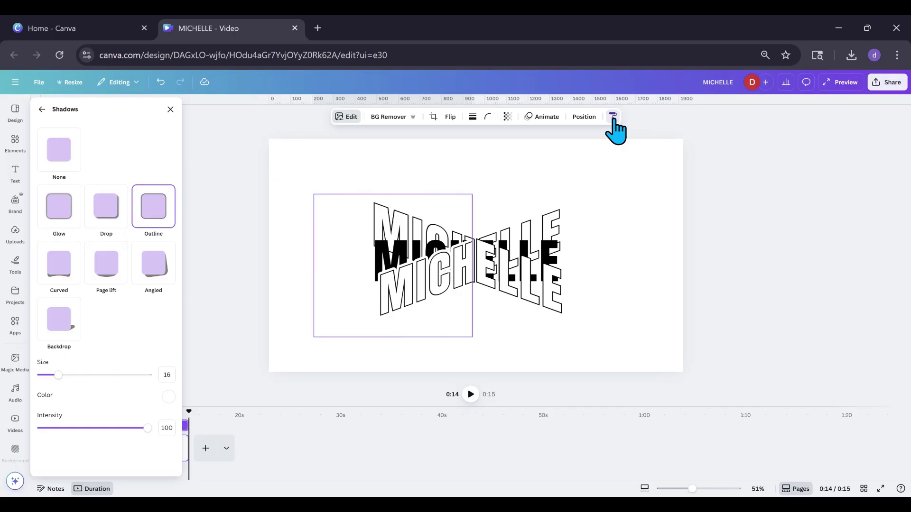
click(551, 299)
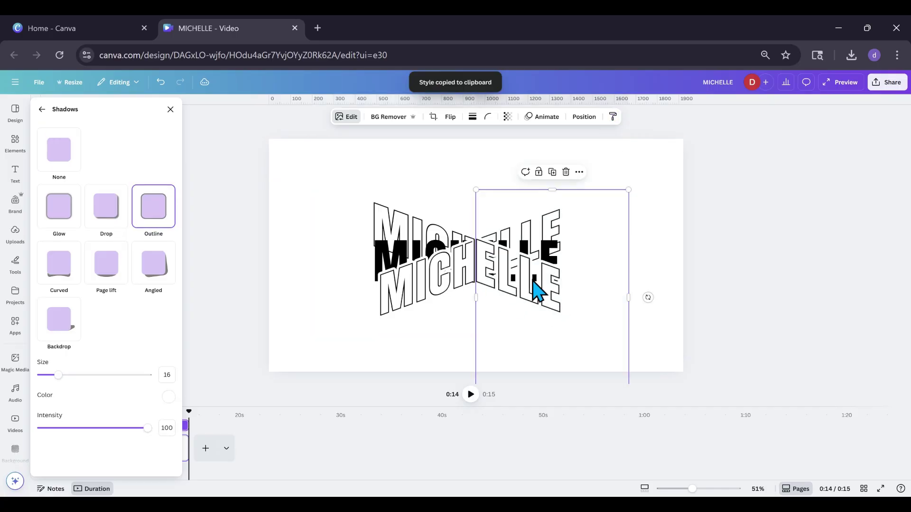
Step: Reduce the upward-slanted half's outline shadow size to 11 and copy its style onto the front downward-slanted half
click(444, 309)
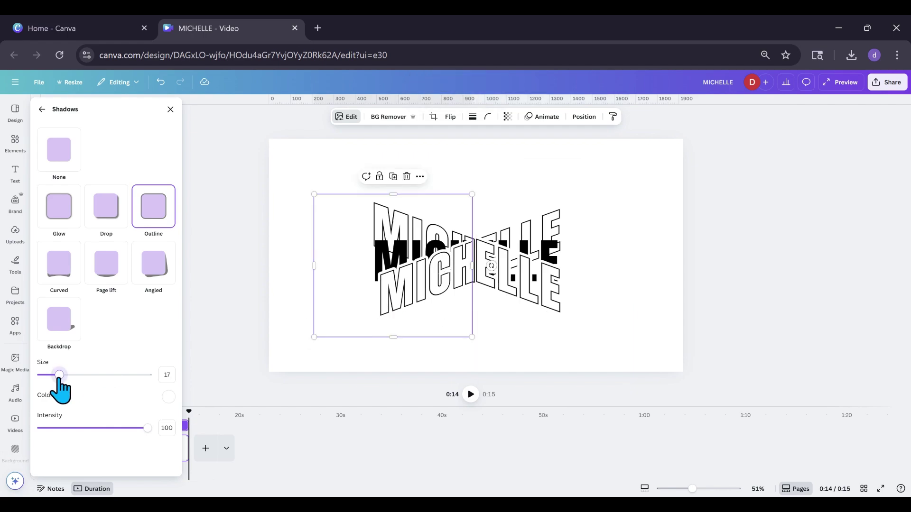
drag(58, 376, 53, 375)
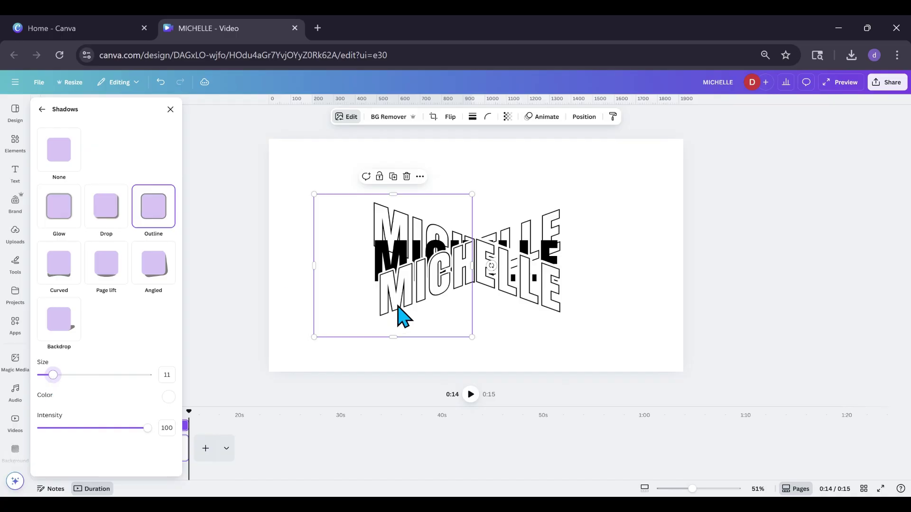
click(613, 117)
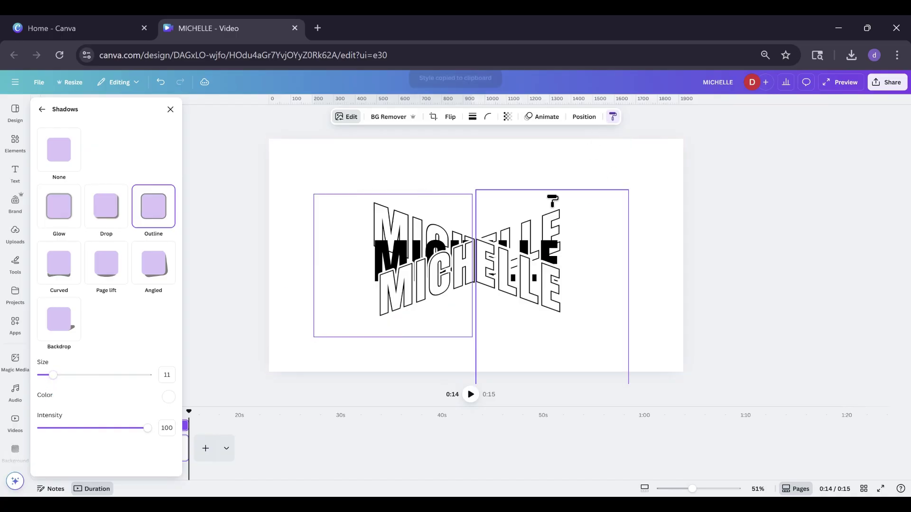
click(514, 305)
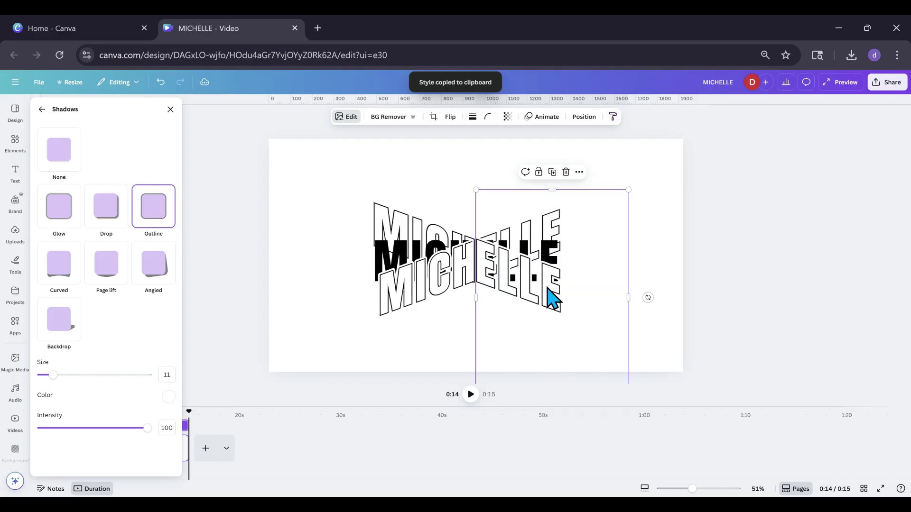
click(410, 310)
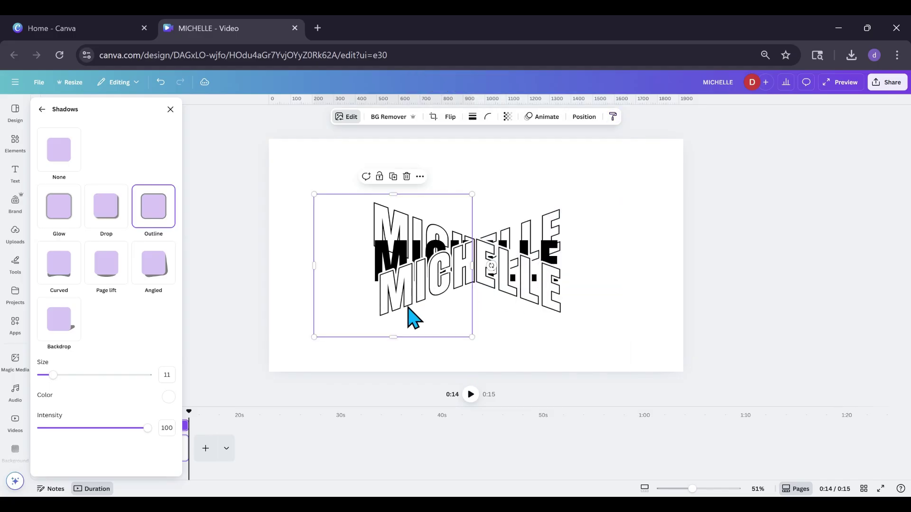
click(522, 297)
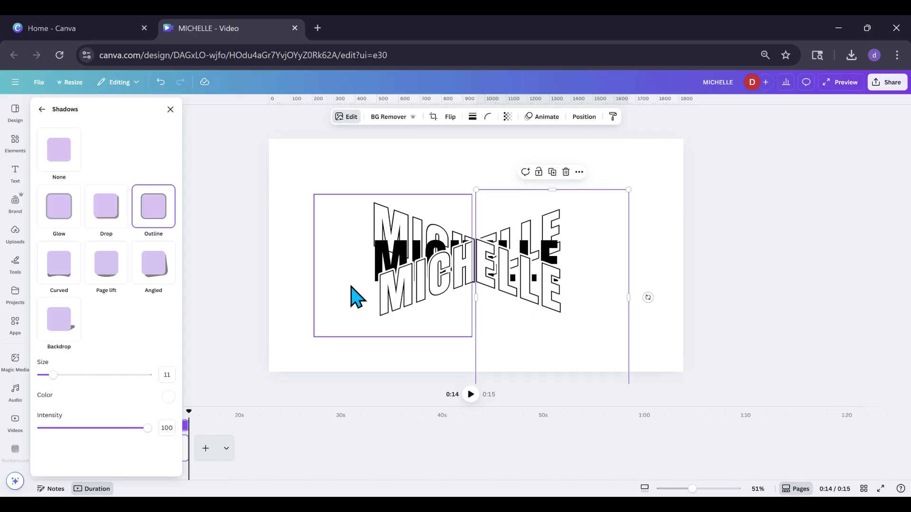
click(305, 281)
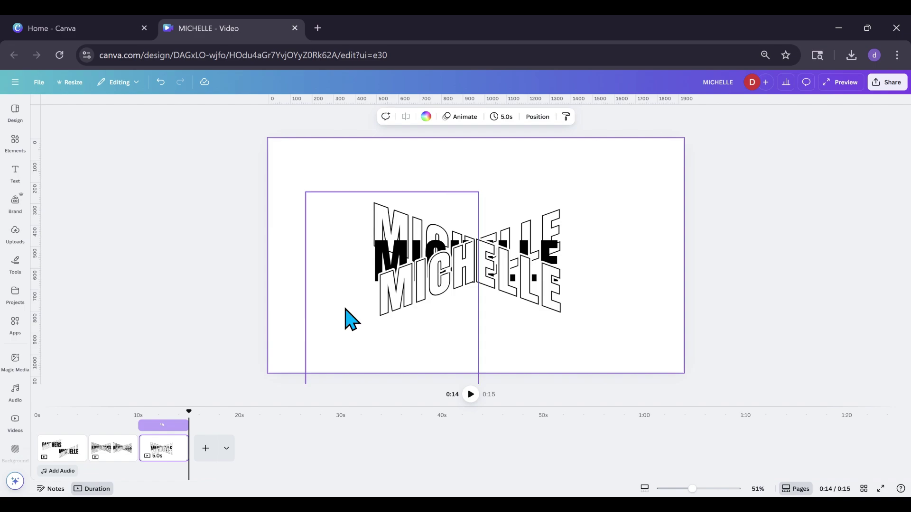
Step: Download only the current page, page 3, as a PNG at 1,920 × 1,080 px
click(38, 90)
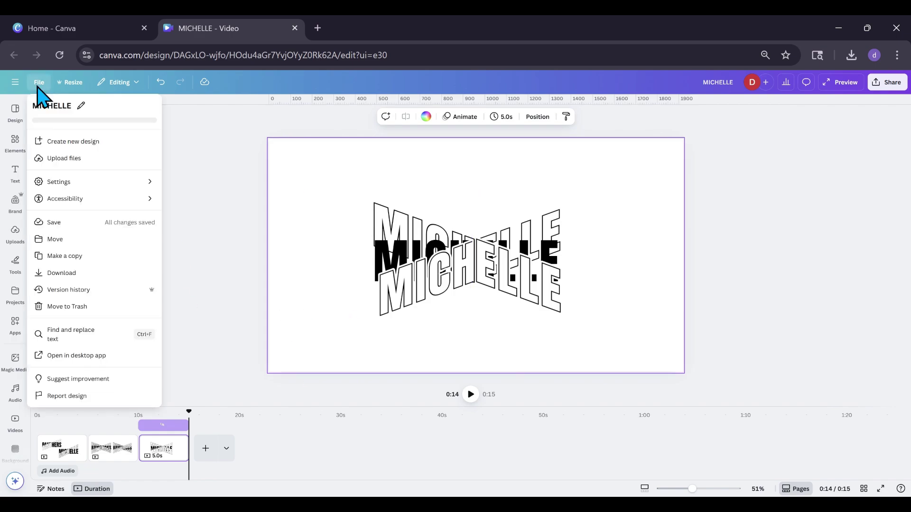
click(61, 271)
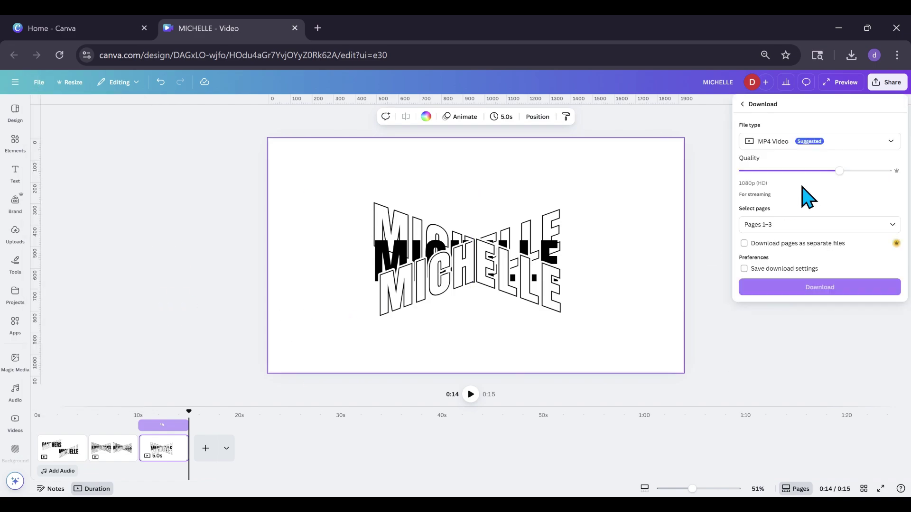
click(891, 153)
click(840, 200)
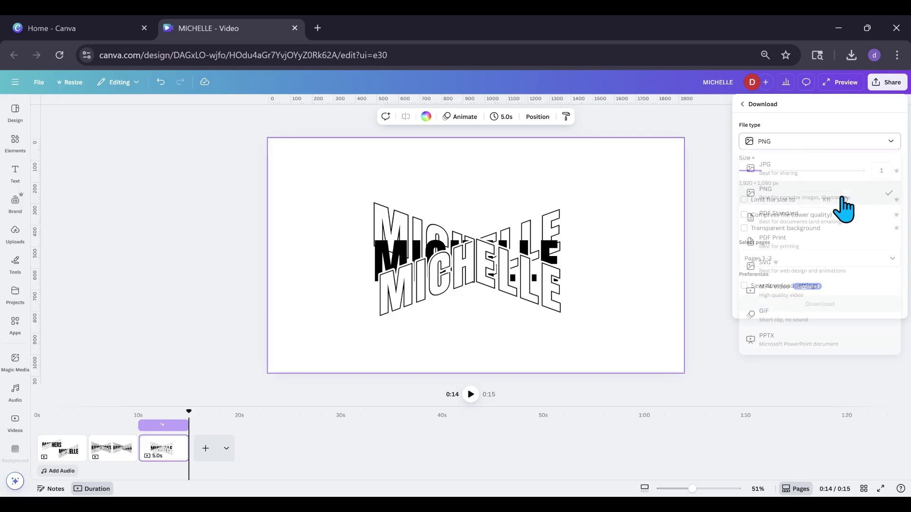
click(893, 260)
click(816, 297)
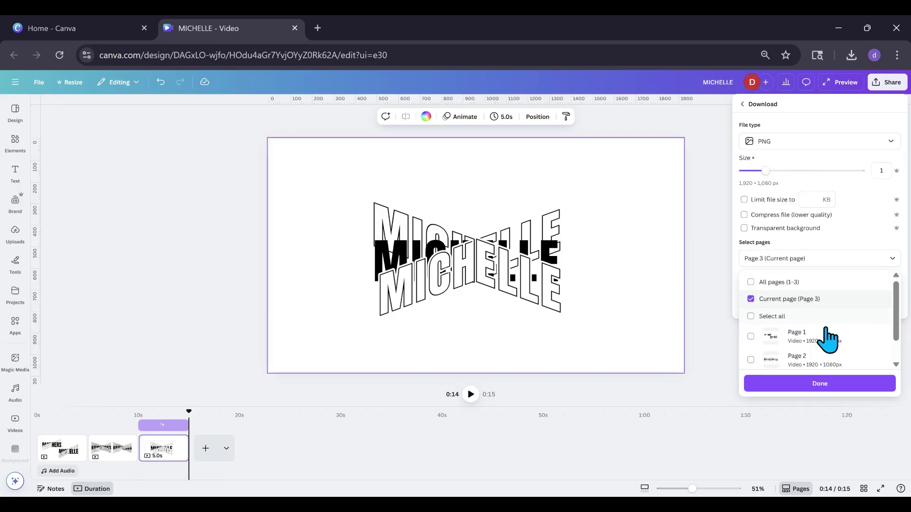
click(828, 393)
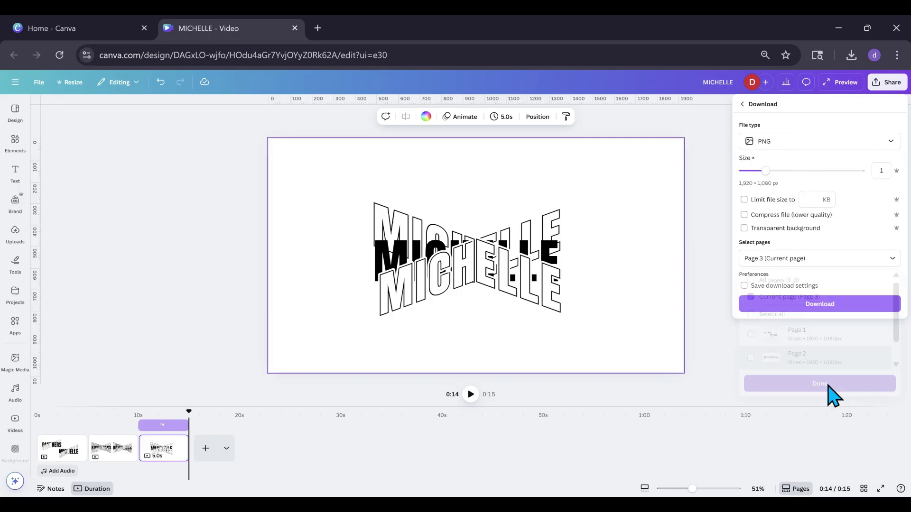
click(779, 309)
Step: Add a blank fourth page and give it a light turquoise background
click(205, 449)
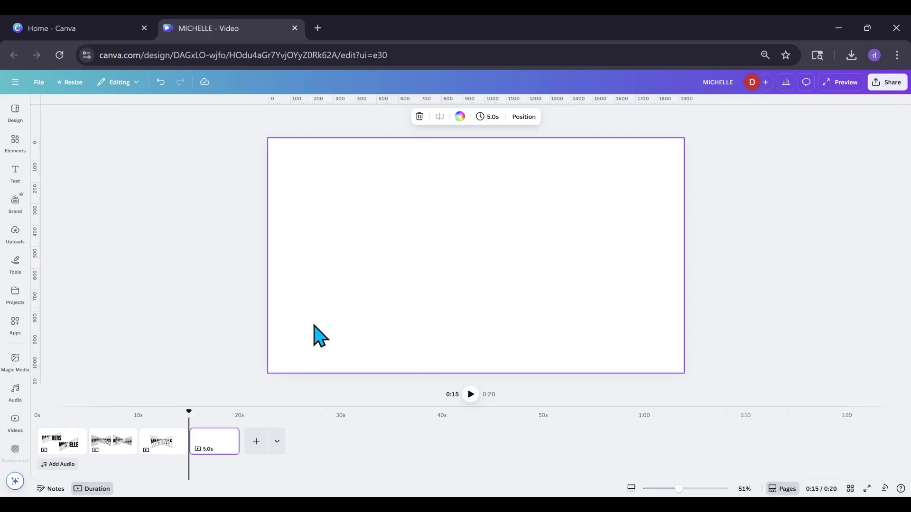
click(450, 117)
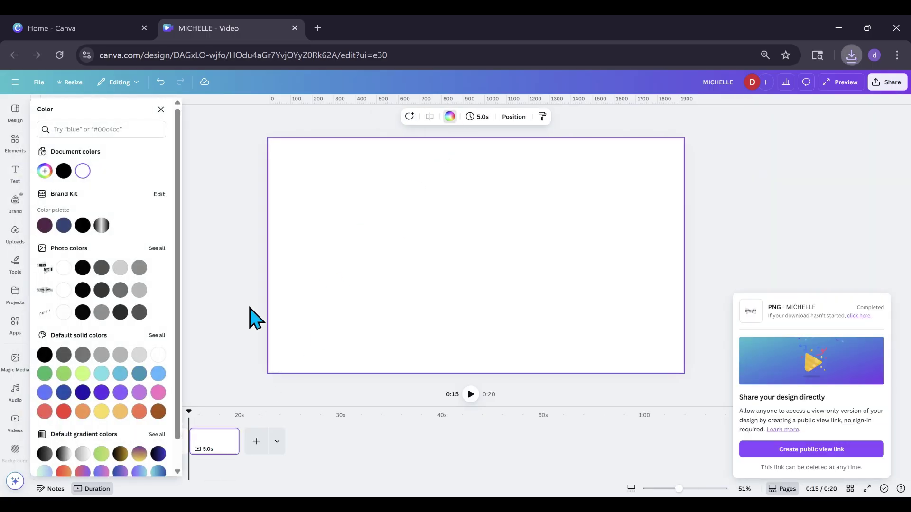
click(102, 373)
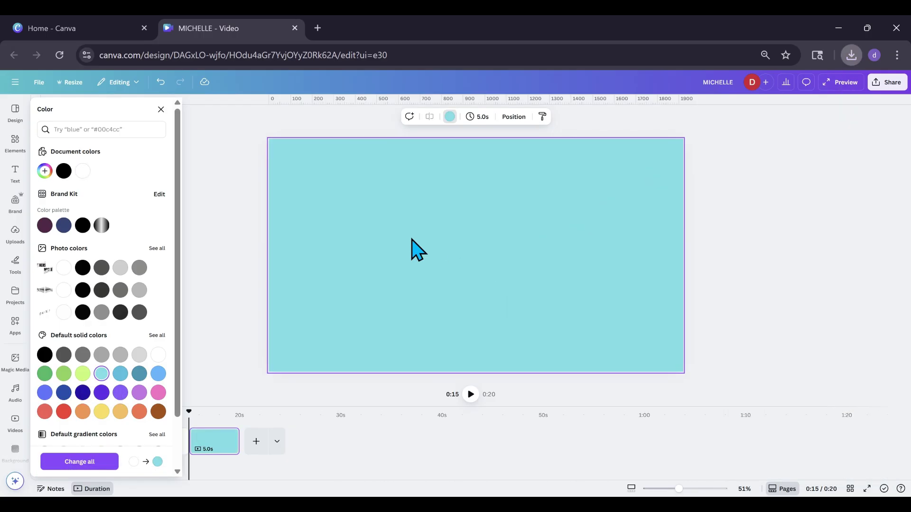
Step: Paste the exported text-effect image onto the turquoise page and remove its white background
key(ctrl+v)
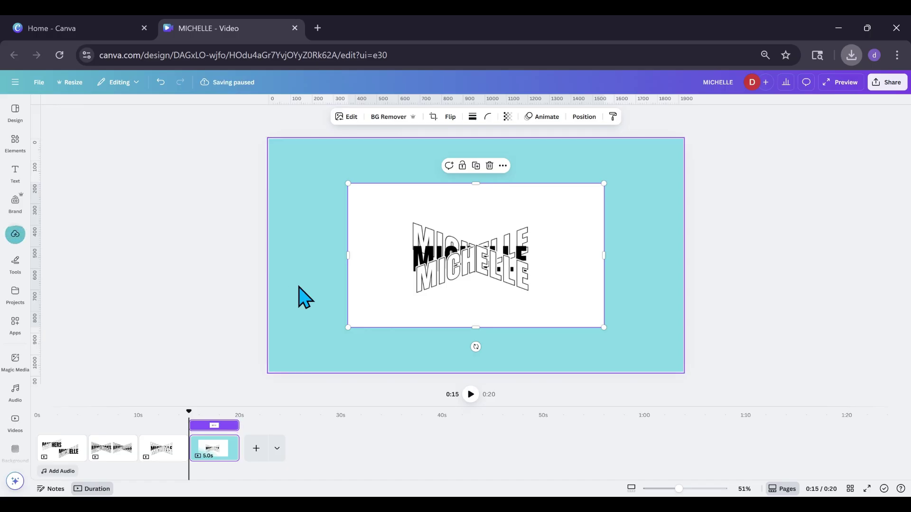
click(16, 235)
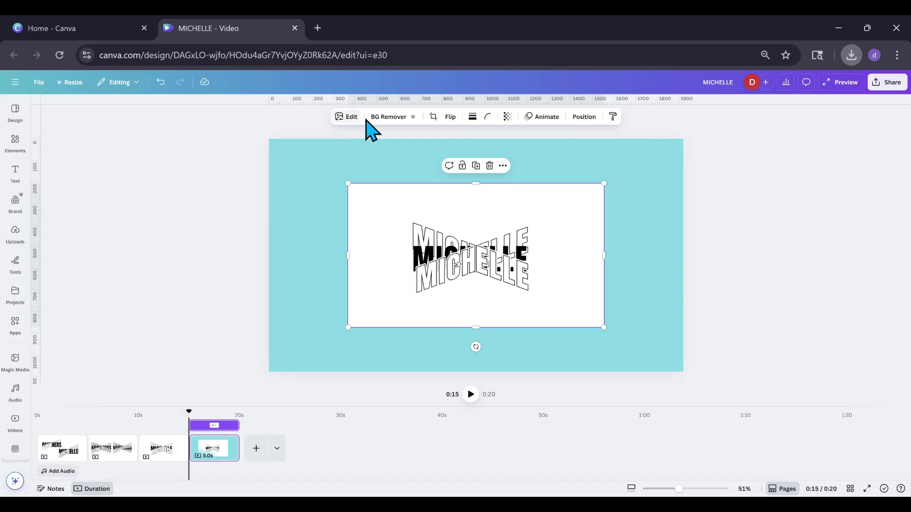
click(382, 117)
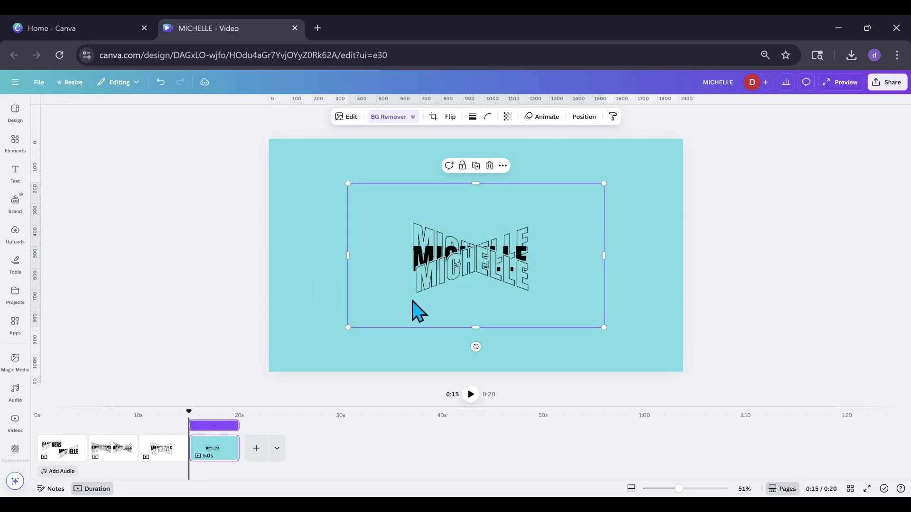
drag(449, 294, 438, 295)
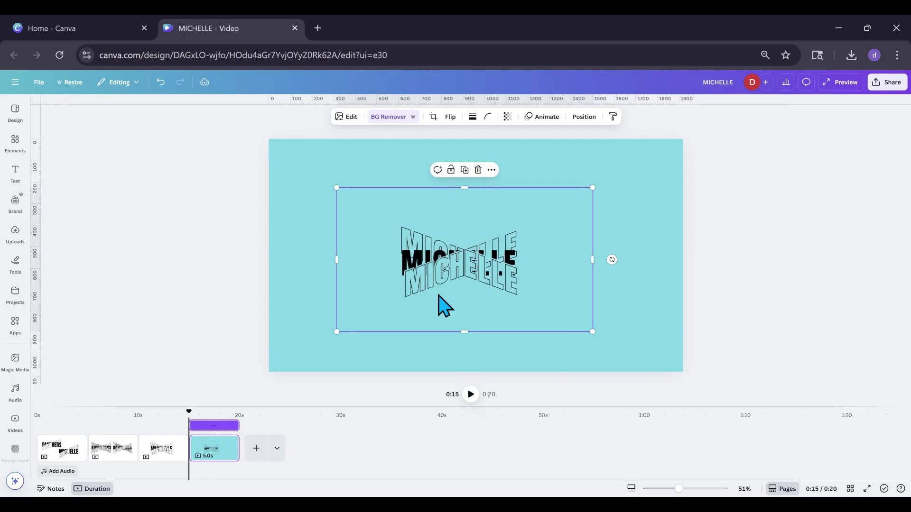
click(388, 118)
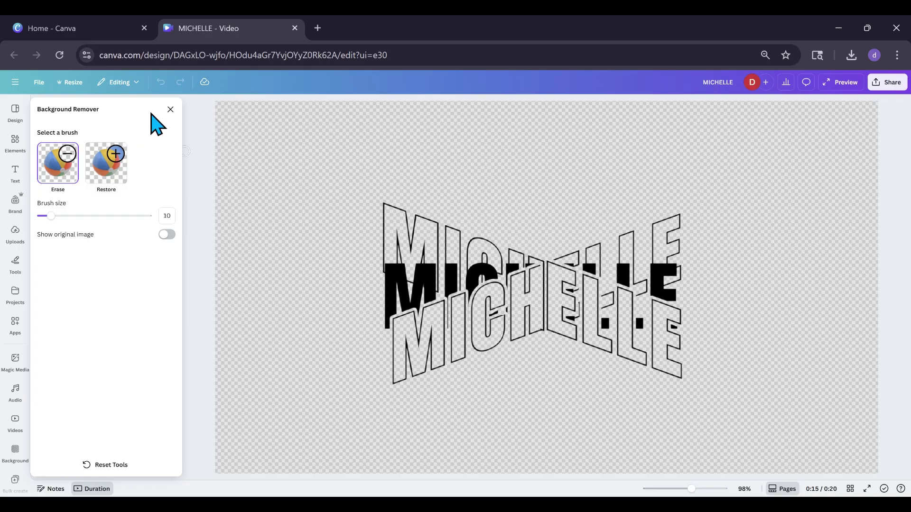
click(170, 110)
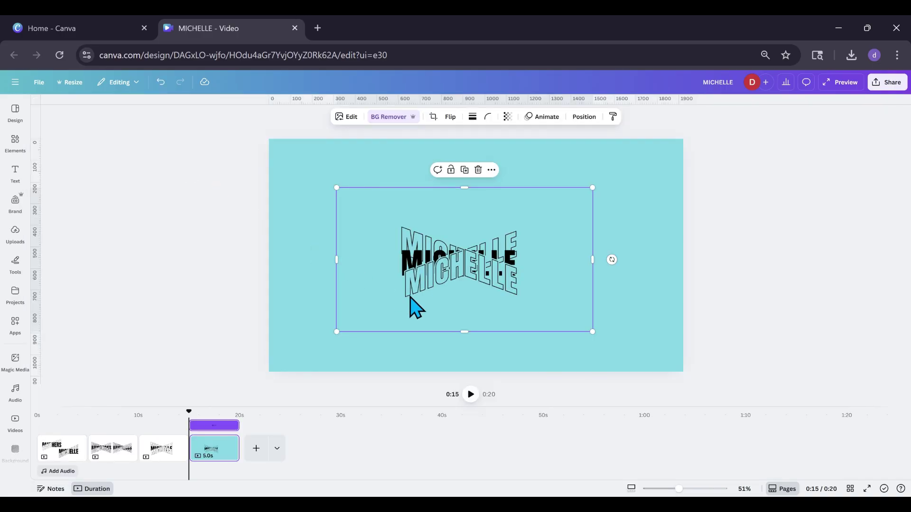
Step: Crop the empty margins on all four sides of the text-effect image, then enlarge it and centre it on the page
drag(470, 297, 475, 285)
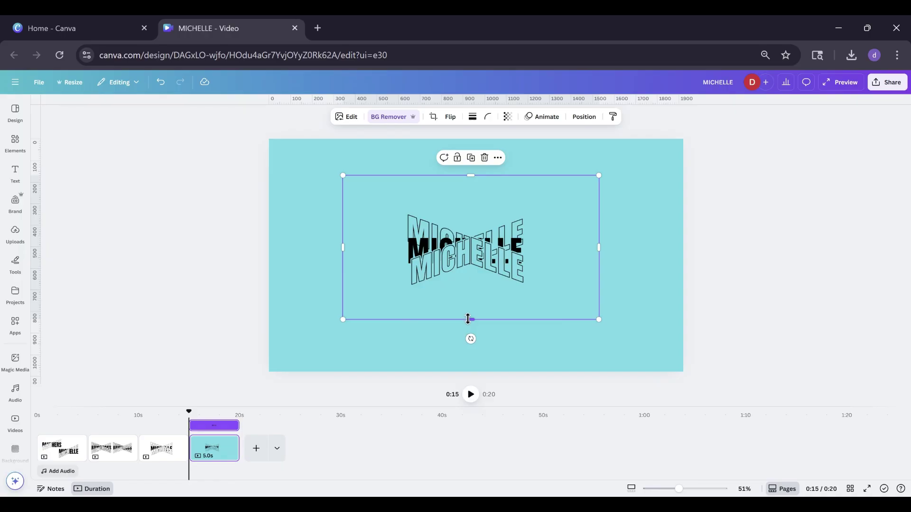
drag(468, 320, 470, 298)
drag(473, 177, 470, 203)
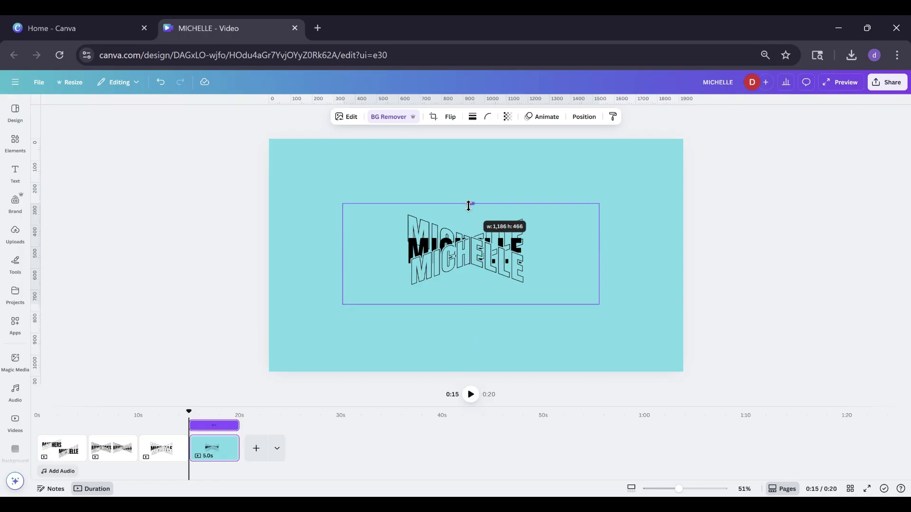
drag(344, 255, 380, 256)
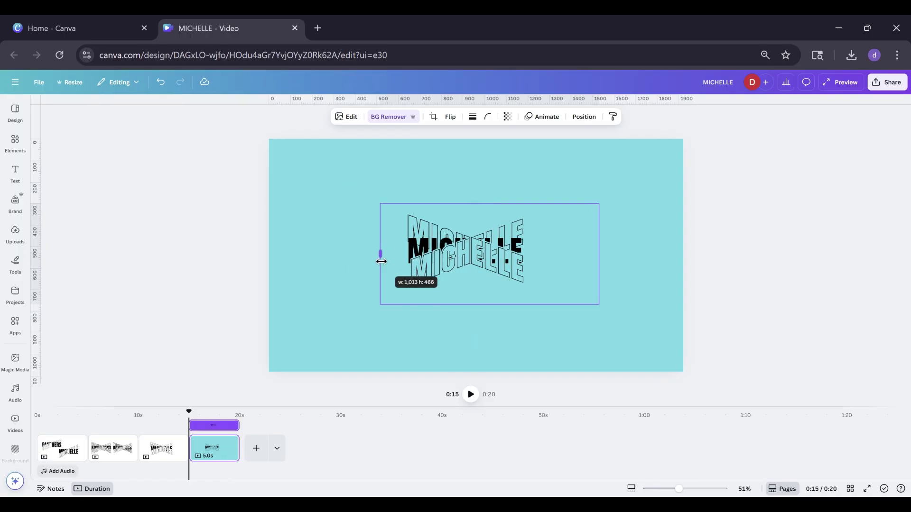
drag(598, 255, 512, 237)
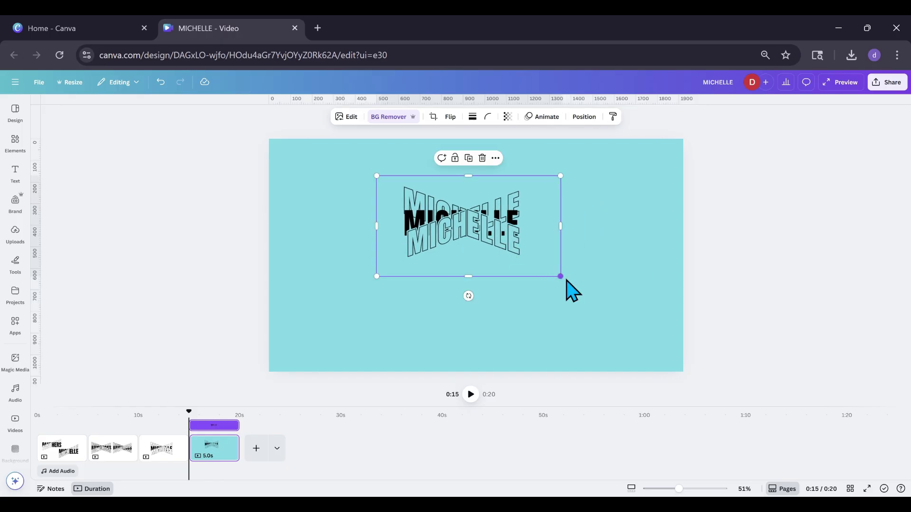
drag(560, 276, 634, 315)
drag(575, 291, 555, 300)
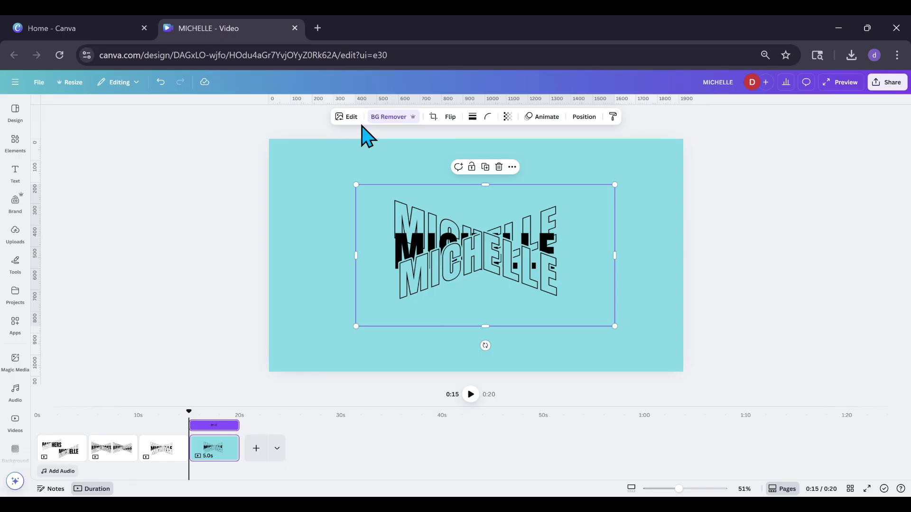
click(348, 117)
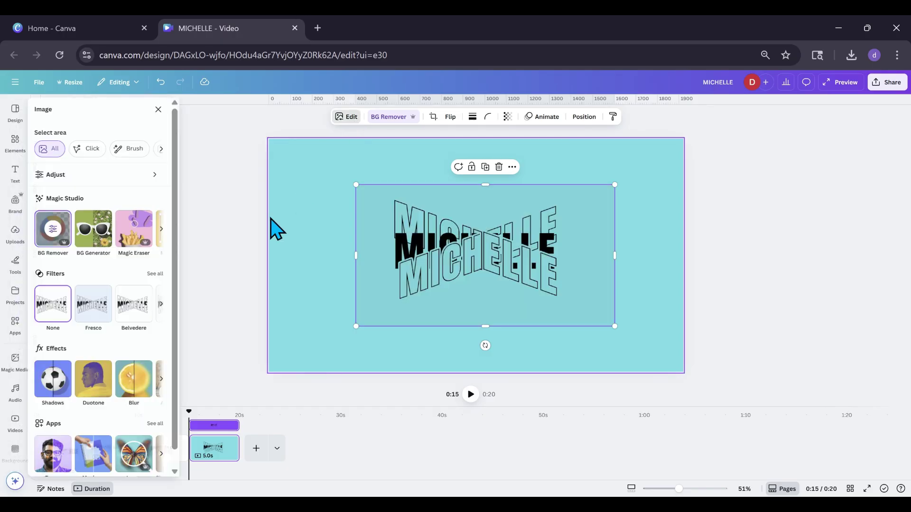
click(99, 386)
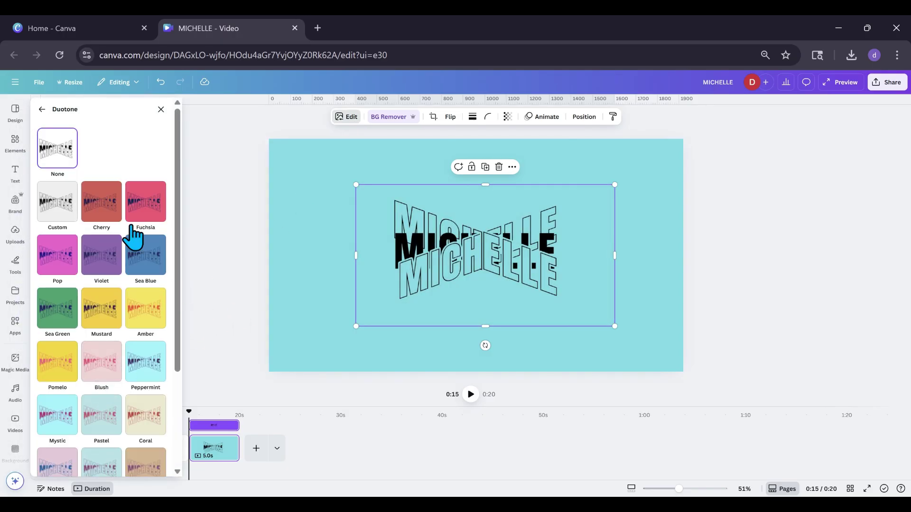
click(161, 110)
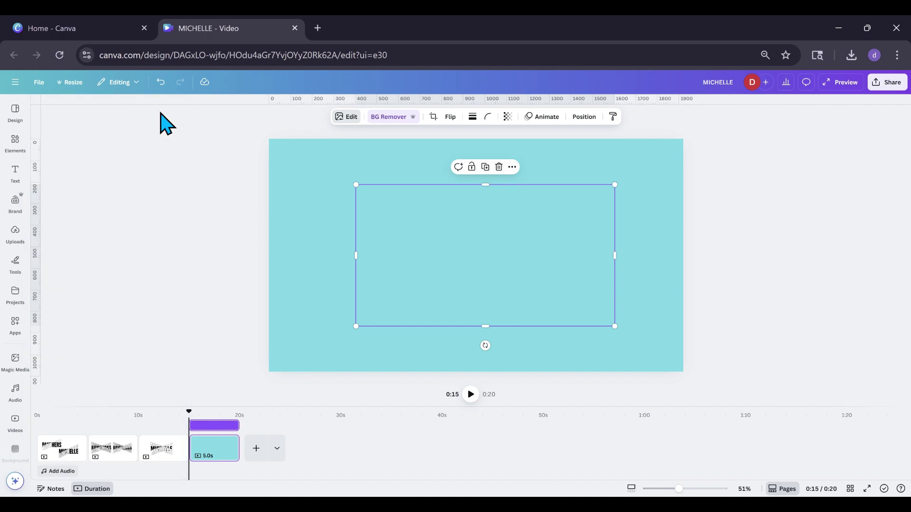
Step: Darken the page's background colour to teal #1F7D81 and copy its hex code
click(313, 274)
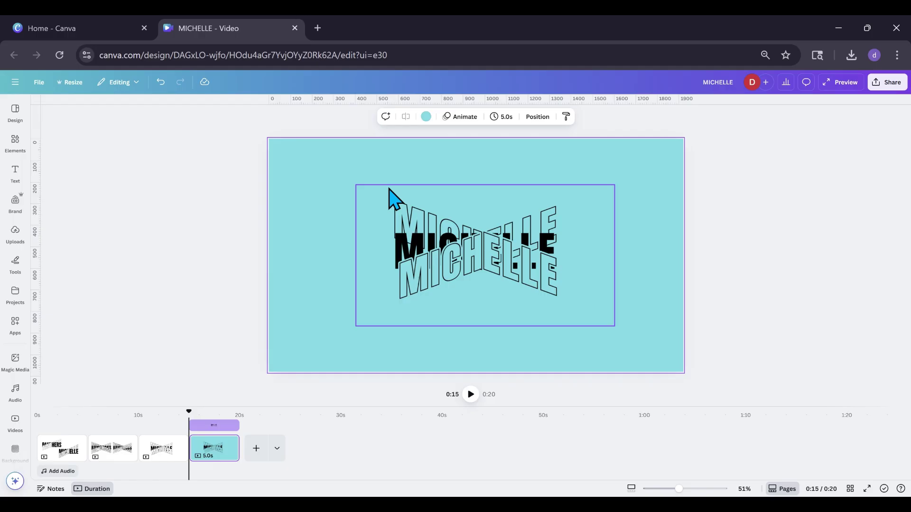
click(426, 118)
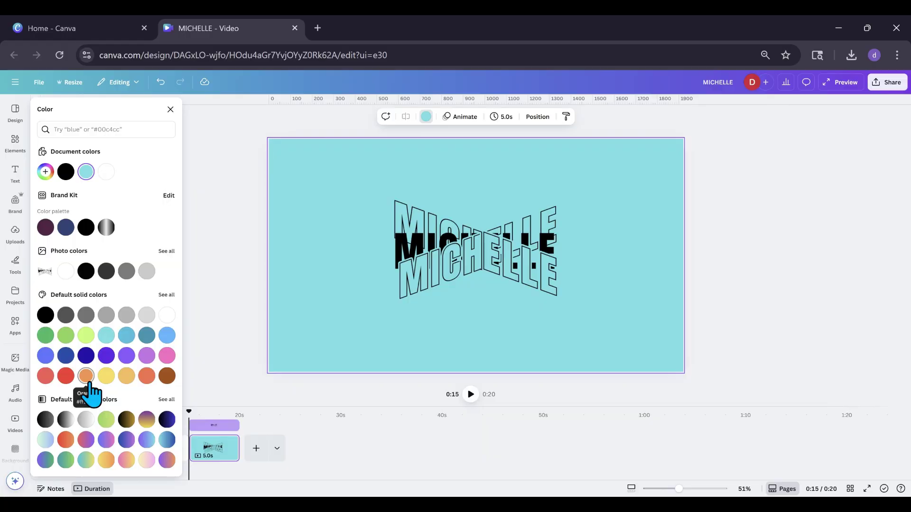
click(46, 172)
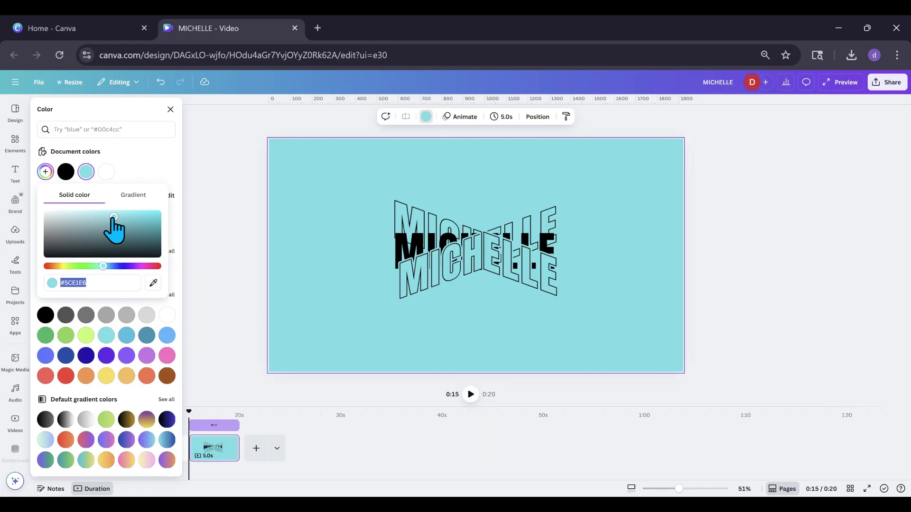
drag(114, 218, 132, 234)
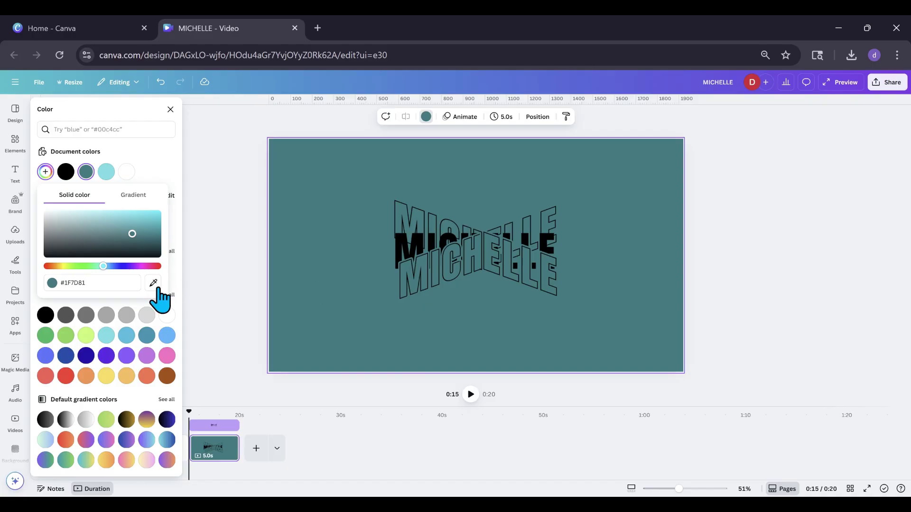
click(89, 284)
key(ctrl+c)
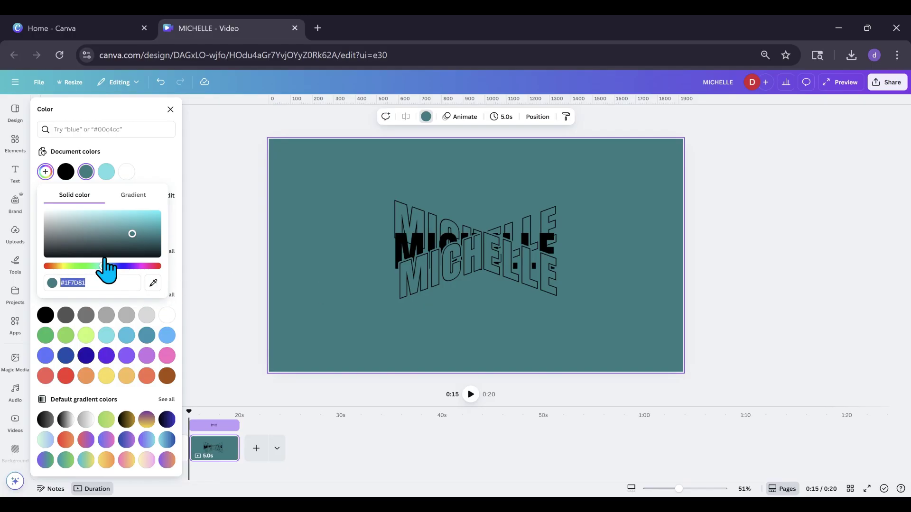
Step: Set the page's background colour to white
click(338, 272)
click(426, 119)
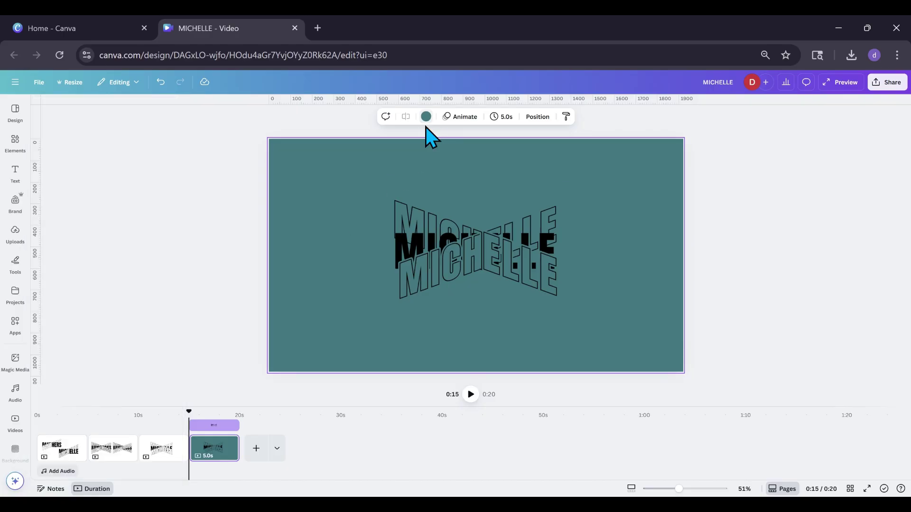
click(426, 117)
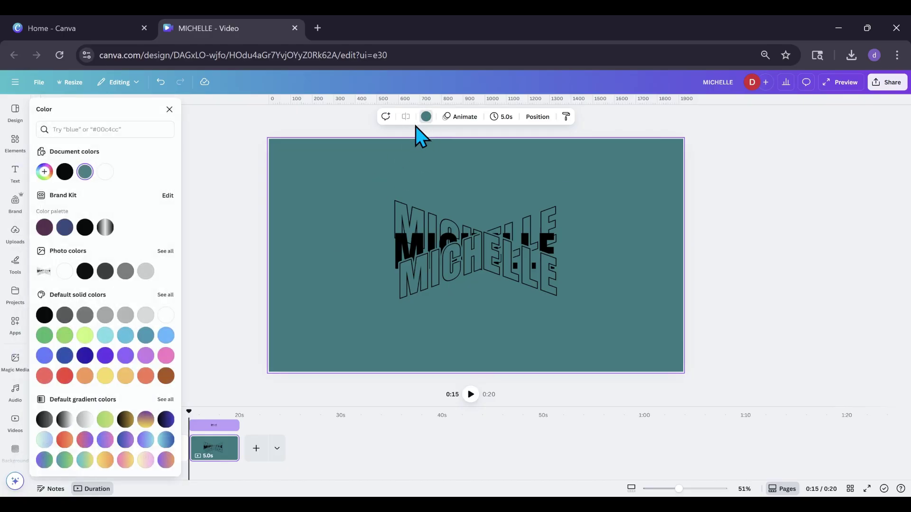
click(167, 315)
Step: Apply a Custom Duotone effect to the text-effect image with both highlights and shadows set to #1F7D81
click(401, 250)
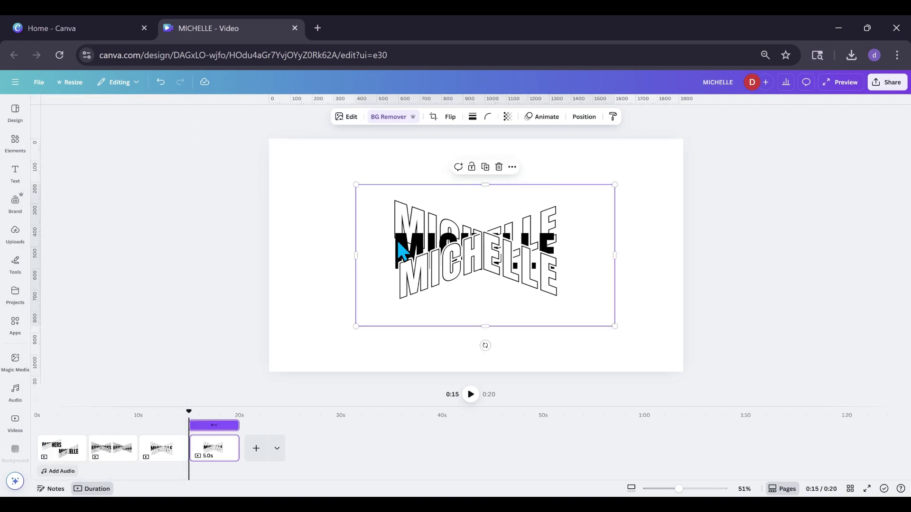
click(348, 117)
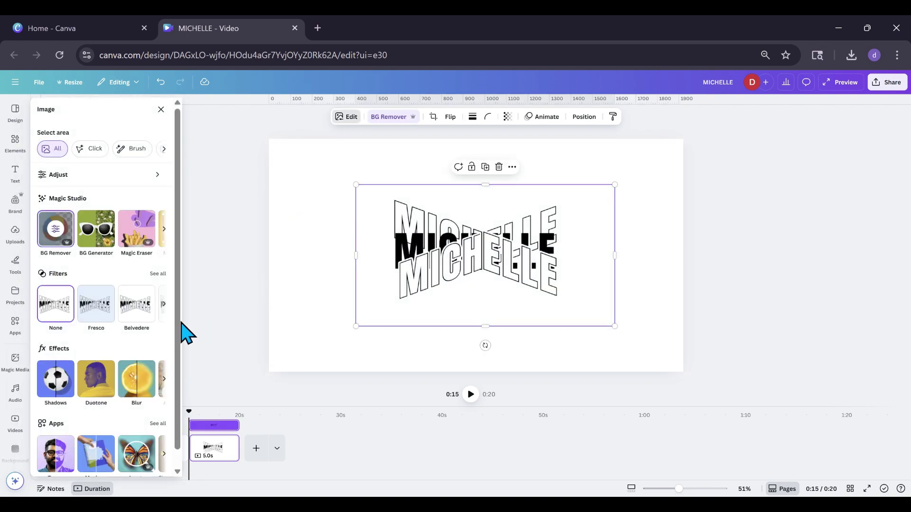
click(93, 394)
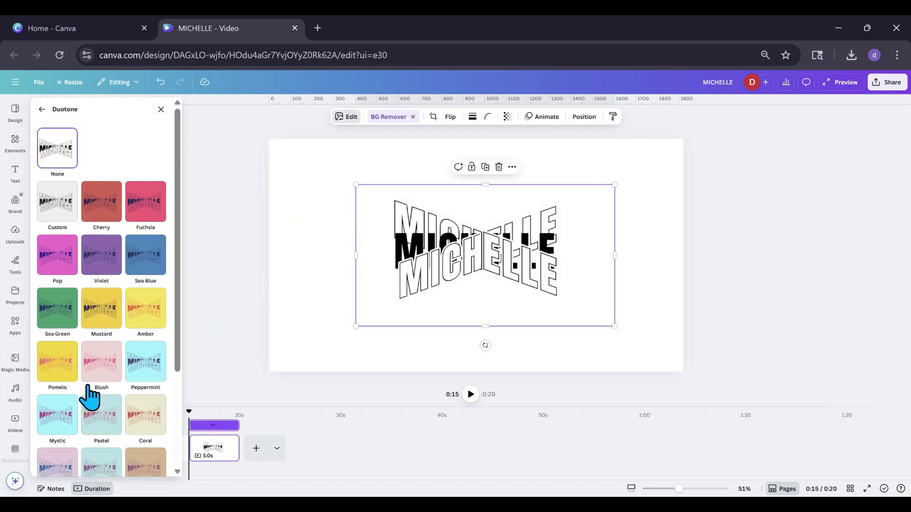
click(61, 213)
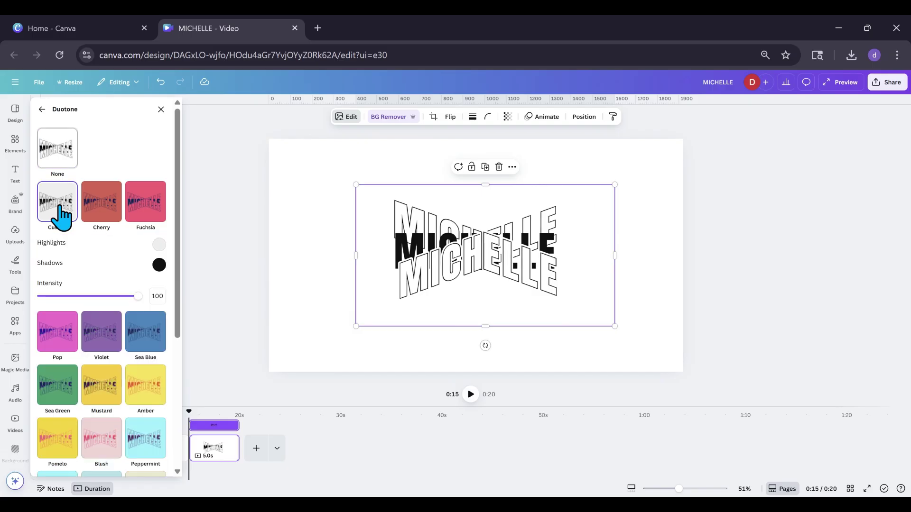
click(159, 244)
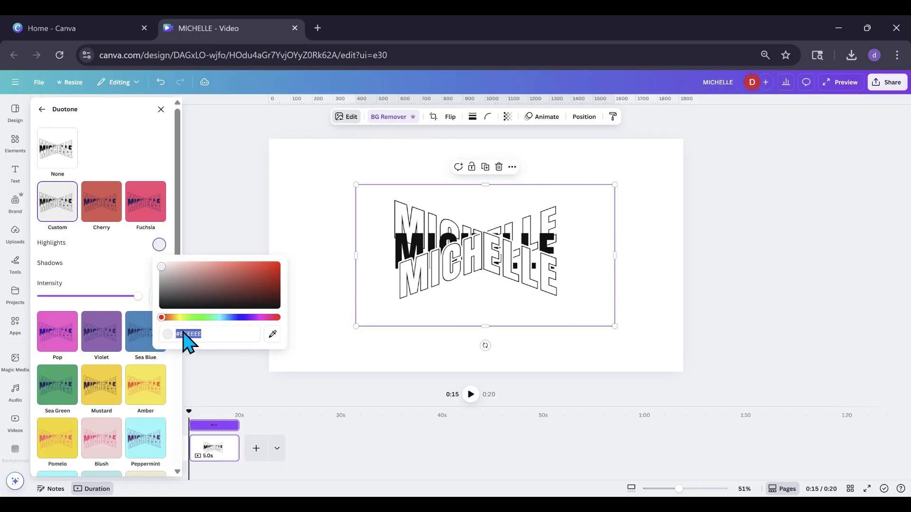
key(ctrl+v)
click(140, 282)
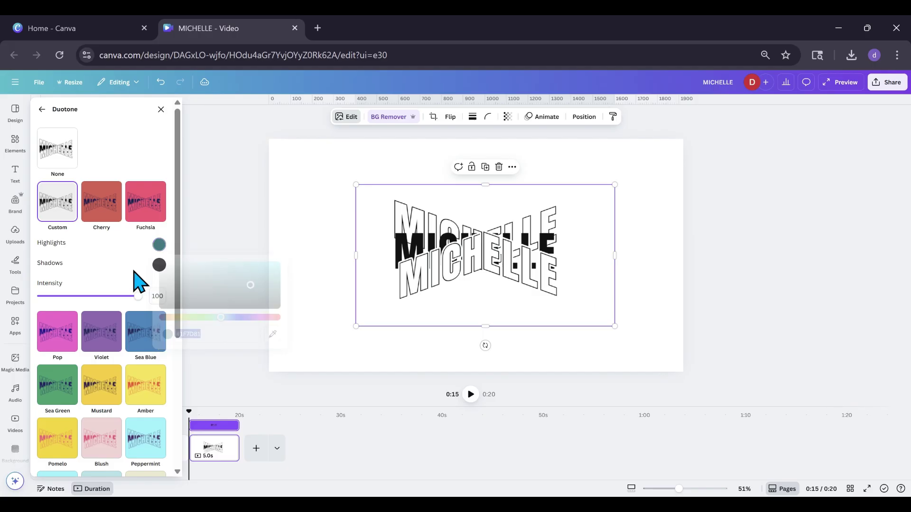
click(160, 268)
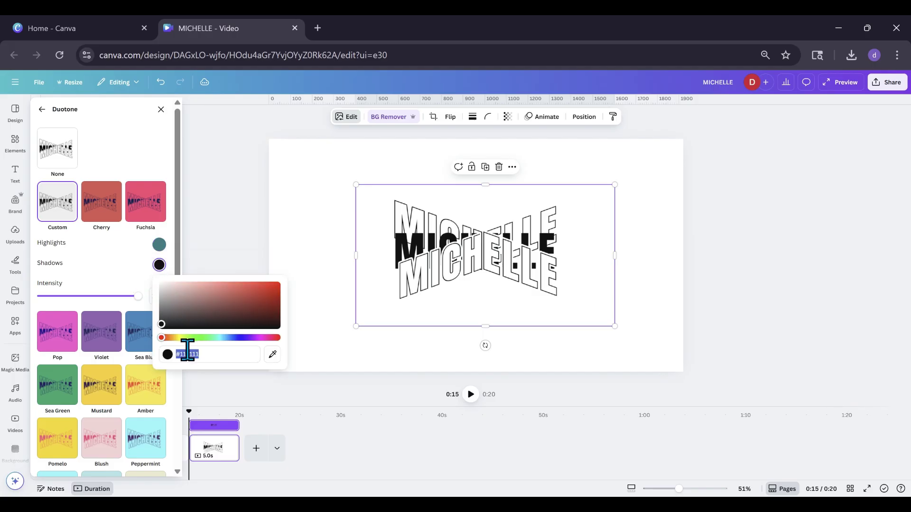
key(ctrl+v)
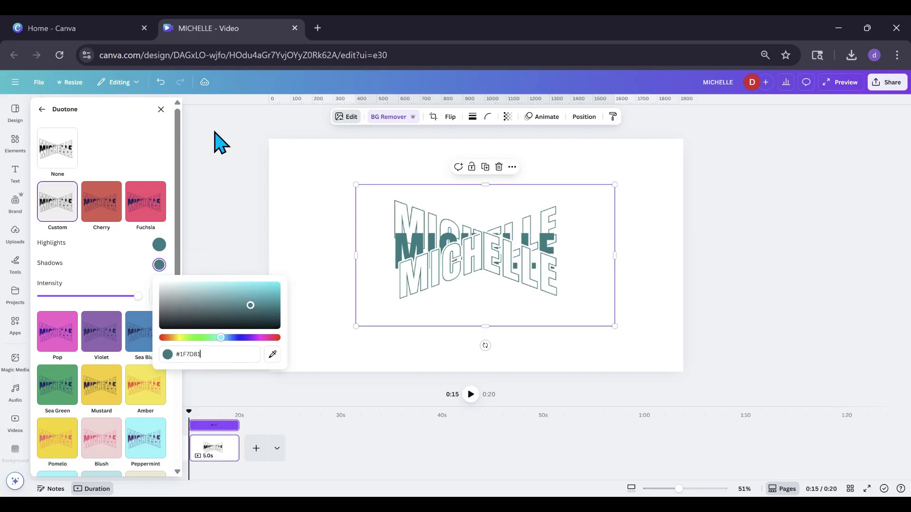
click(212, 205)
drag(447, 290, 443, 316)
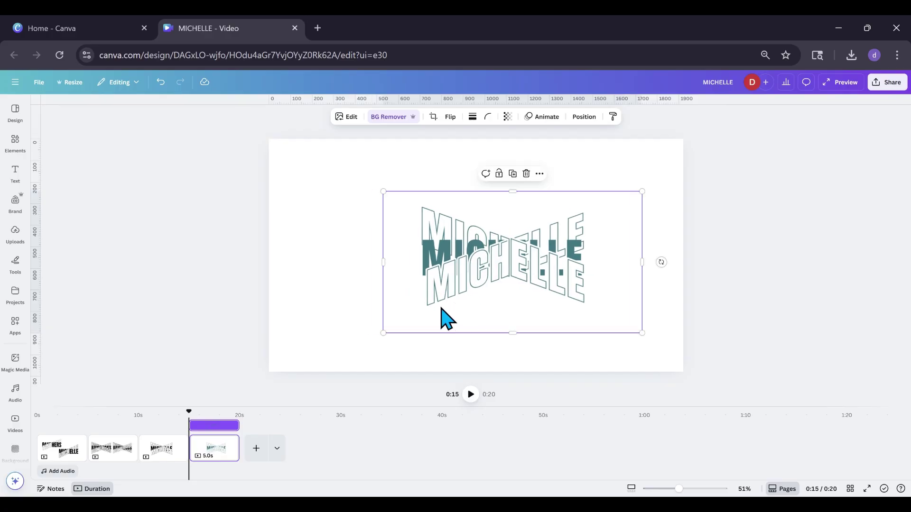
click(15, 231)
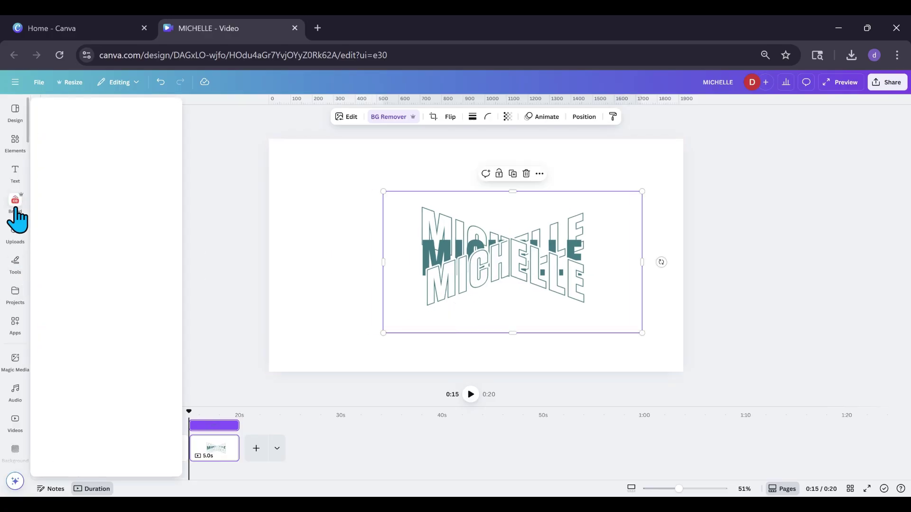
click(256, 293)
drag(416, 264, 402, 259)
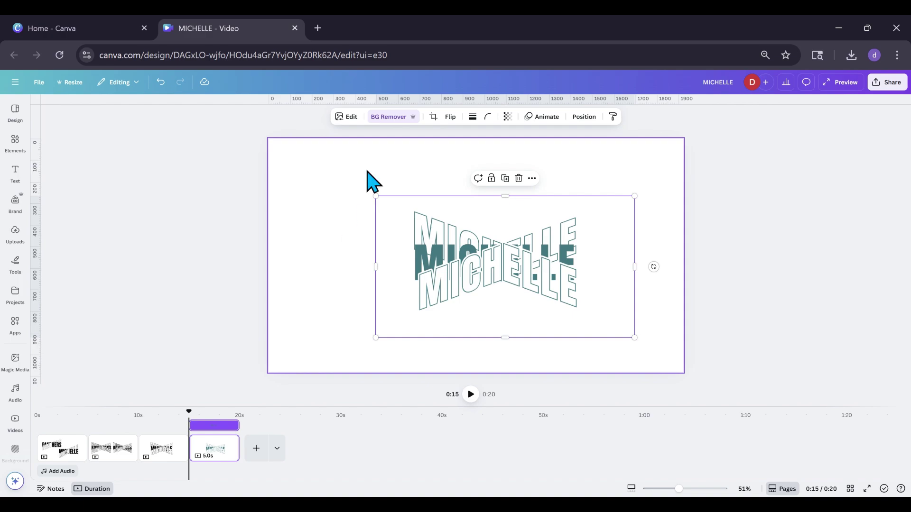
click(354, 124)
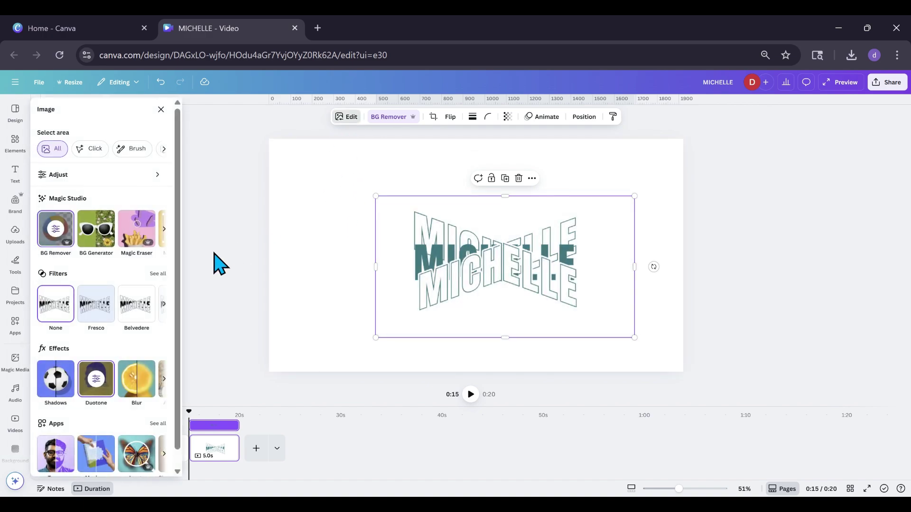
click(102, 389)
click(159, 245)
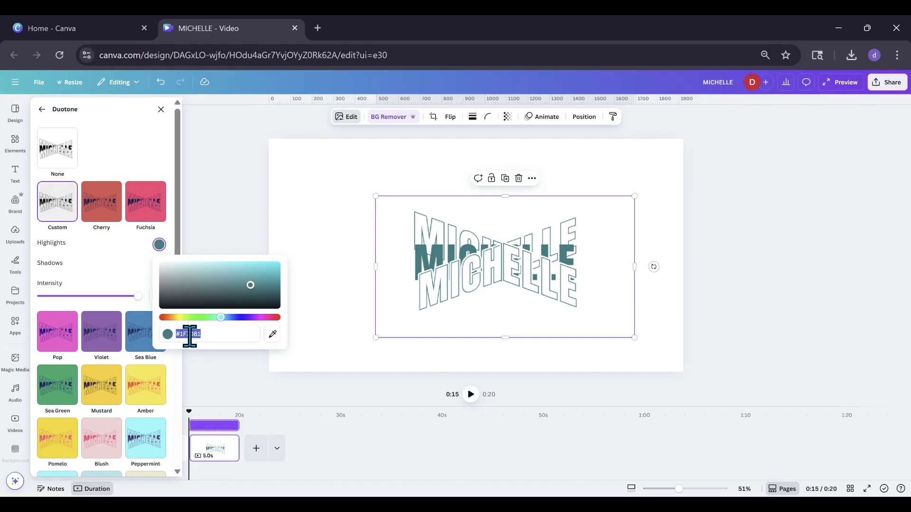
click(397, 278)
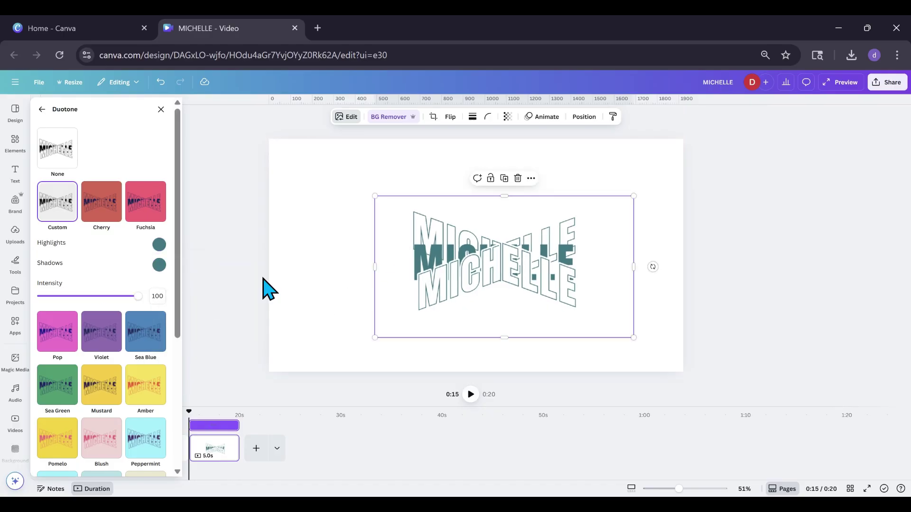
Step: Enlarge the teal text-effect image slightly and move it to about the middle of the page
drag(421, 274, 413, 273)
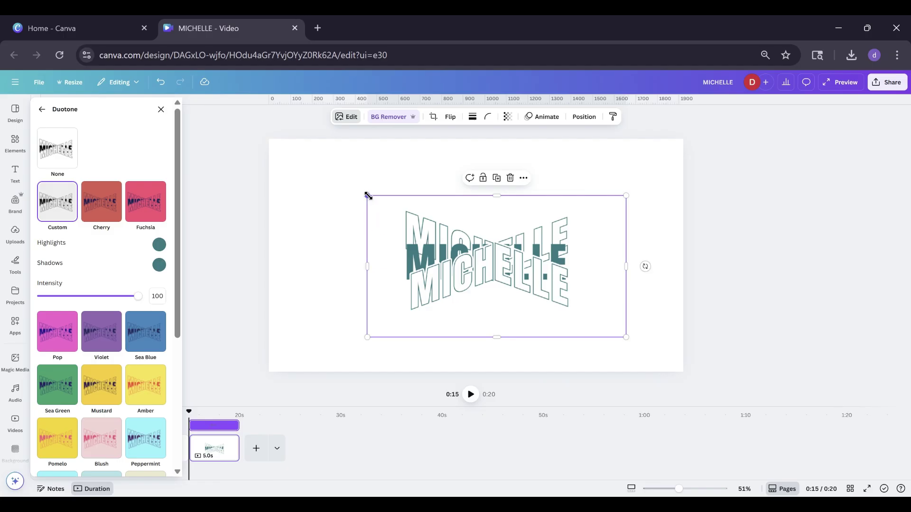
drag(367, 195, 347, 184)
drag(439, 289, 433, 287)
Step: Set the page's background to the default light turquoise colour
click(313, 209)
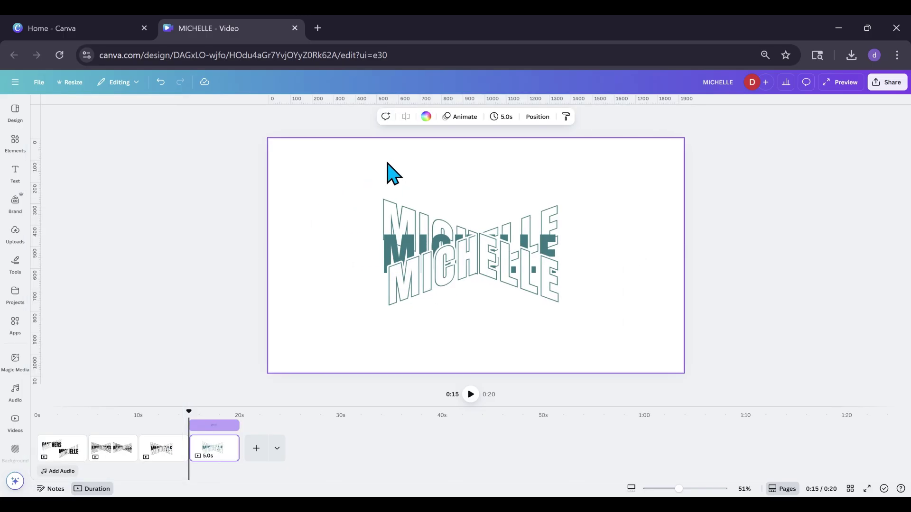
click(425, 117)
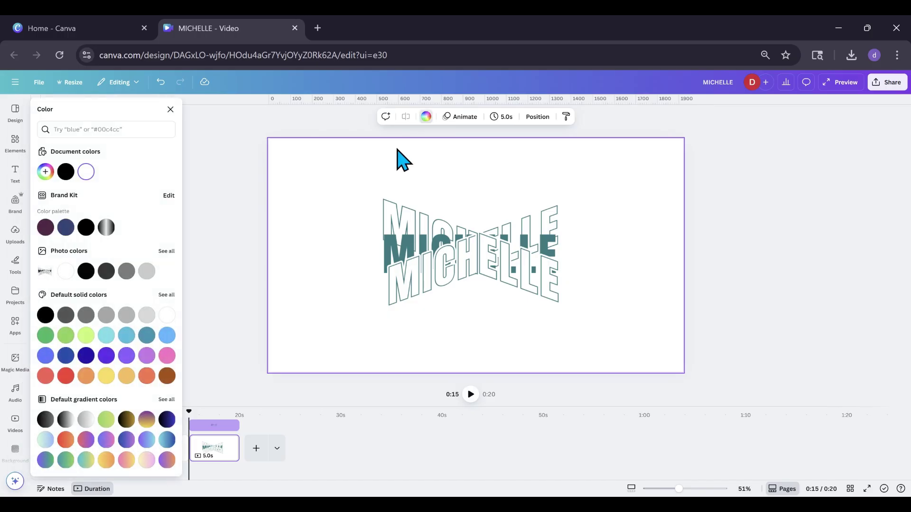
click(107, 337)
Step: Set both the highlights and shadows of the text-effect image's Custom Duotone to black (#000000)
click(410, 299)
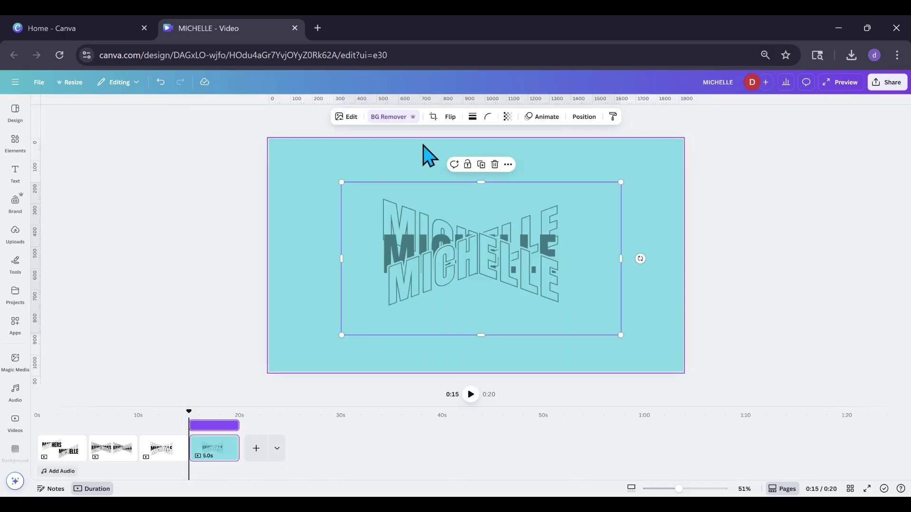
click(354, 120)
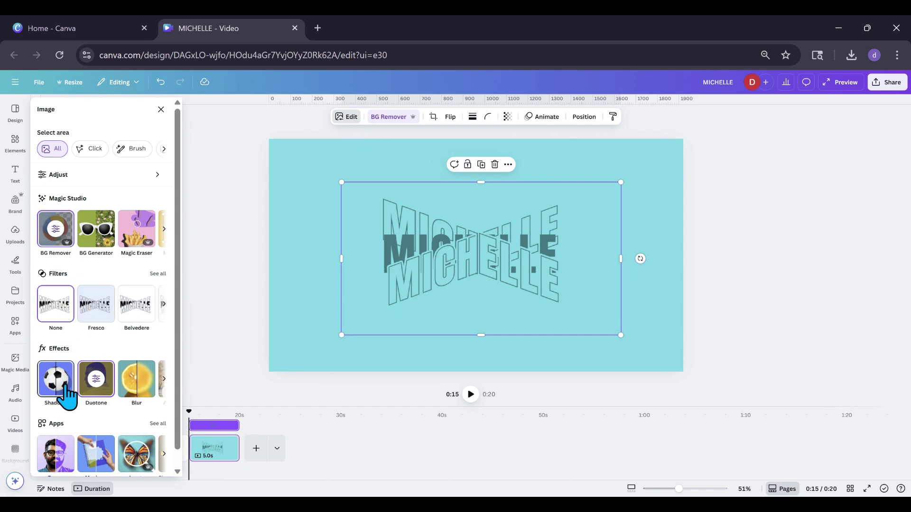
click(100, 364)
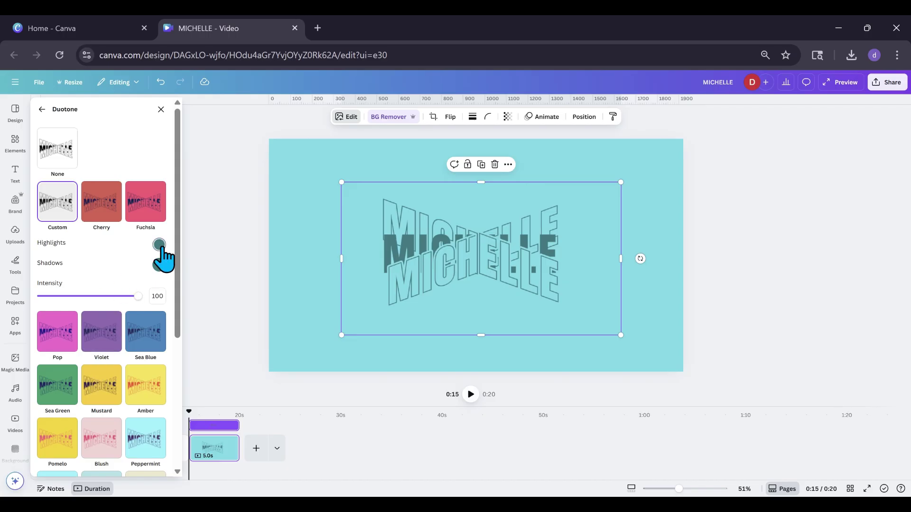
click(158, 244)
drag(251, 286, 138, 309)
click(138, 270)
click(159, 265)
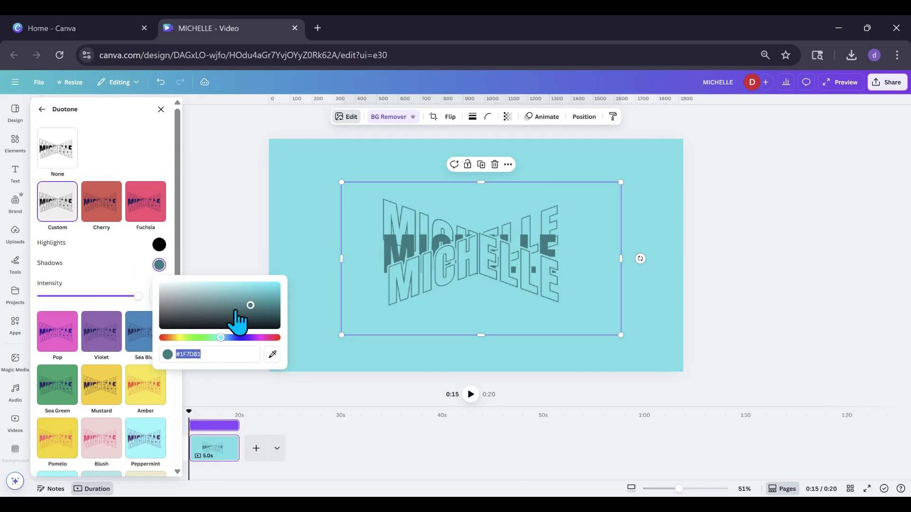
drag(251, 311, 154, 338)
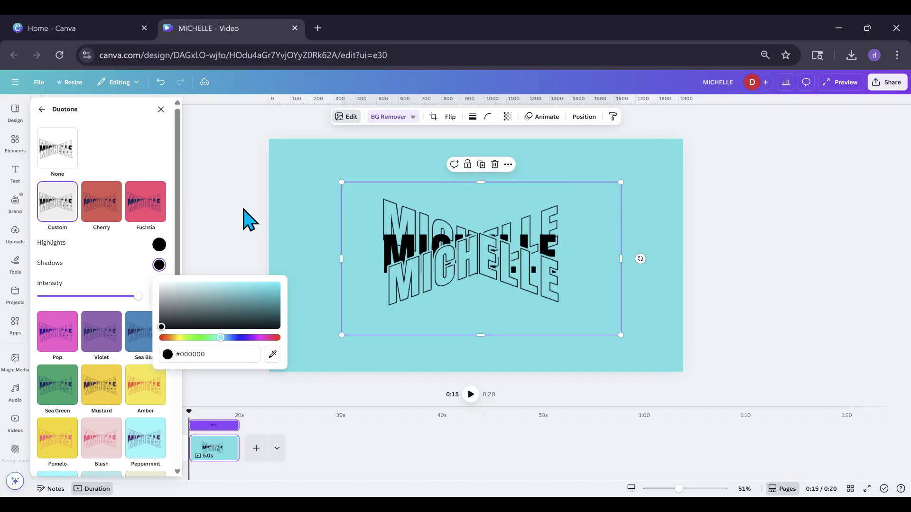
click(246, 255)
Step: Centre the black text-effect image on the page, duplicate it and place the duplicate over the page's upper-right corner
mouse_move(395, 300)
mouse_down()
mouse_move(394, 291)
mouse_move(399, 297)
mouse_up()
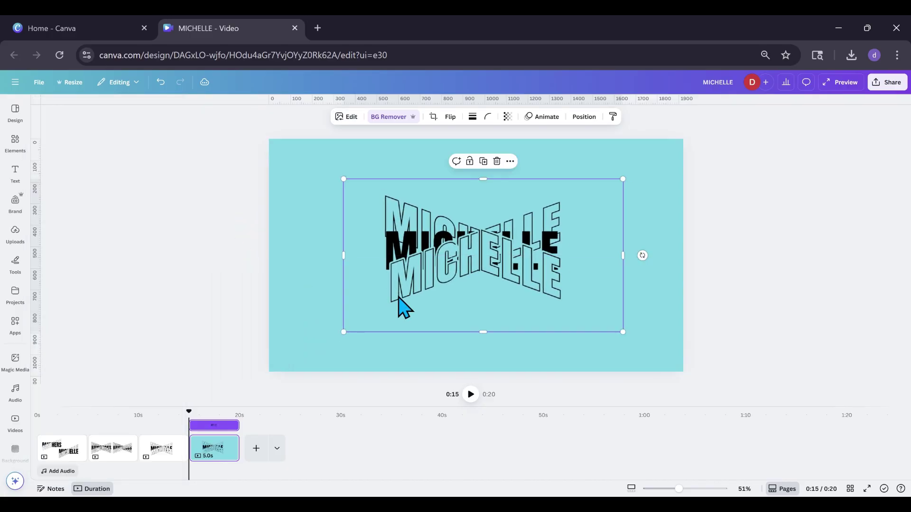
drag(462, 260, 452, 292)
click(325, 289)
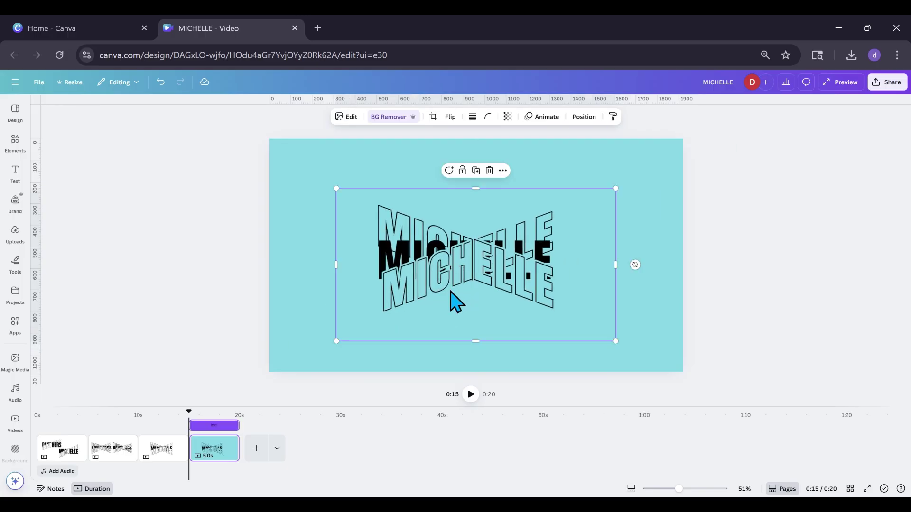
click(350, 120)
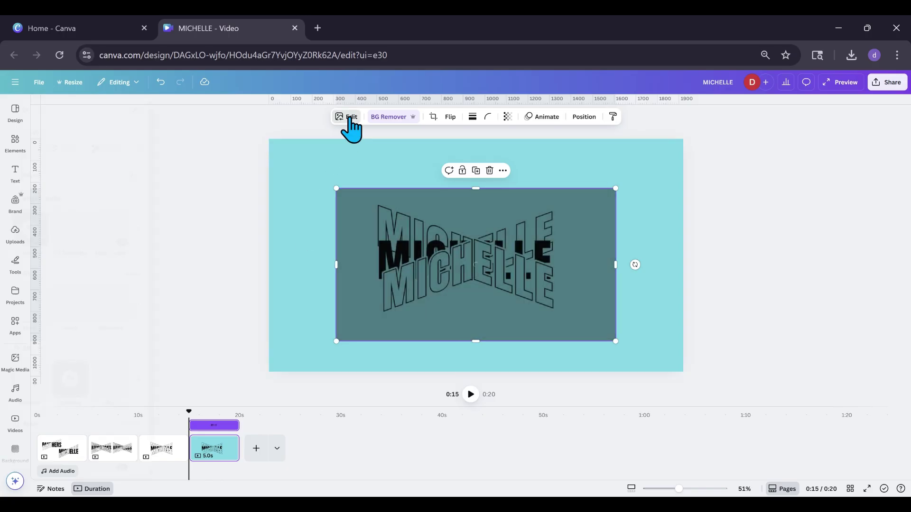
click(476, 170)
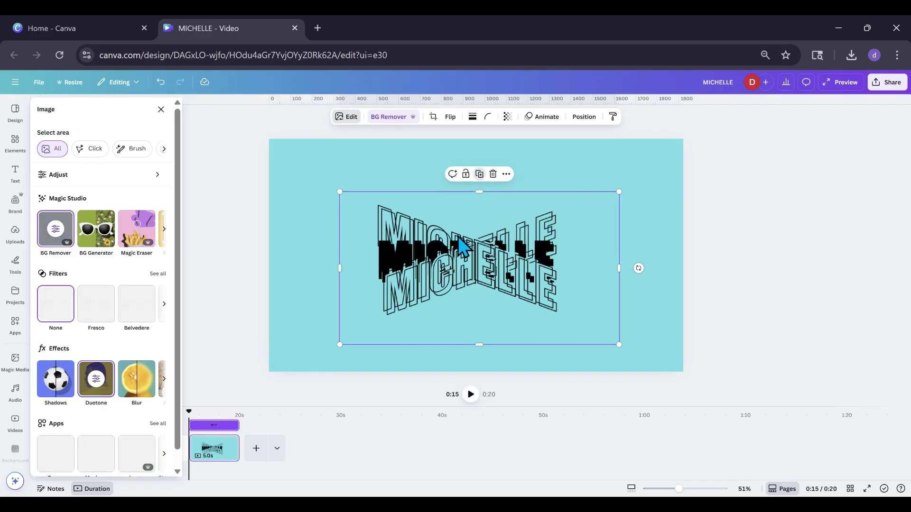
drag(459, 244, 675, 190)
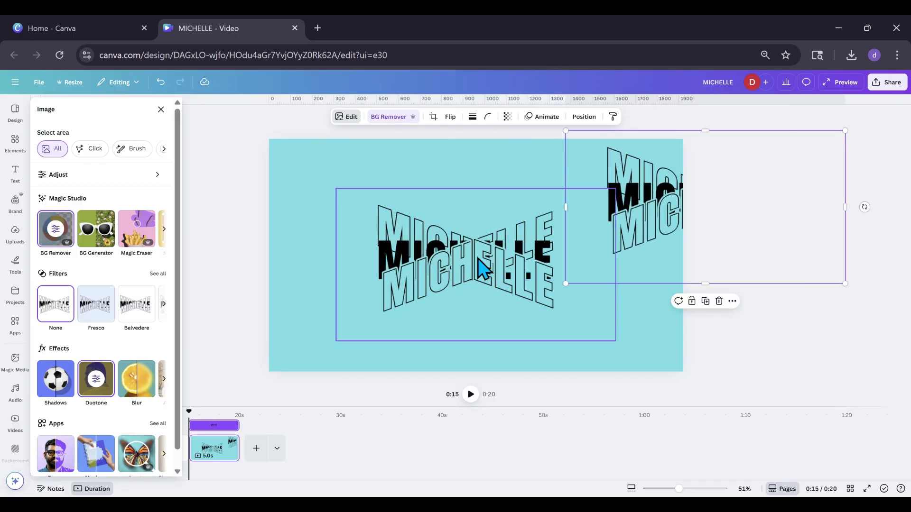
Step: Apply an Outline shadow to the duplicate and rearrange the images, with the original at the page's upper-left corner and the duplicate at the lower right
click(57, 391)
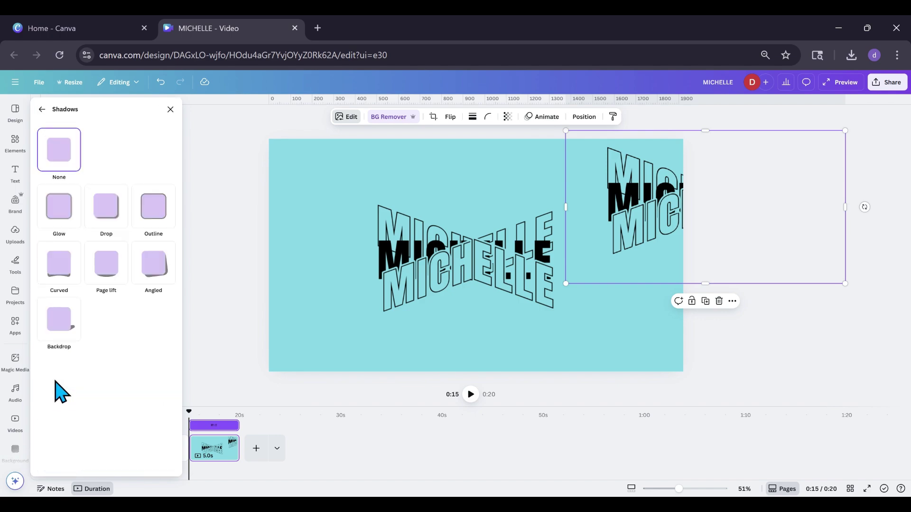
click(148, 219)
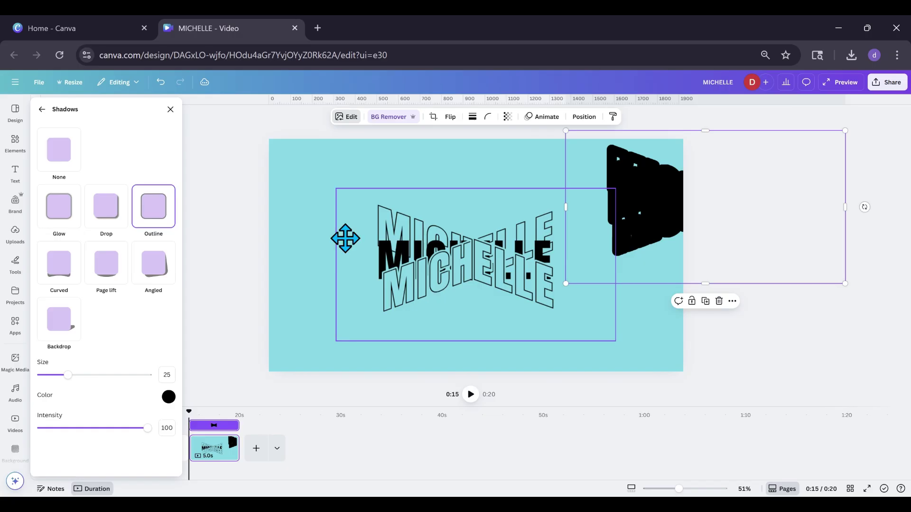
drag(345, 238, 280, 199)
click(620, 228)
drag(620, 227, 433, 301)
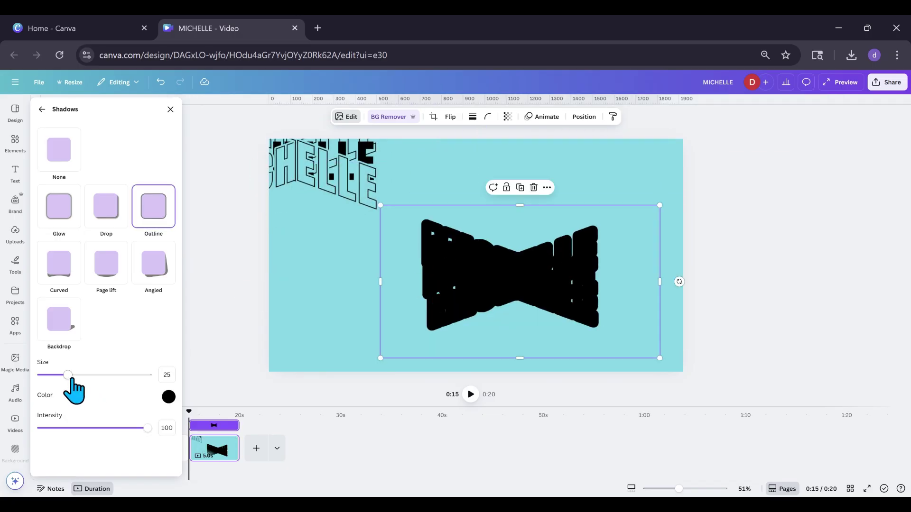
Step: Set the duplicate's outline shadow colour to #FEFEFE and its size to 44
click(169, 398)
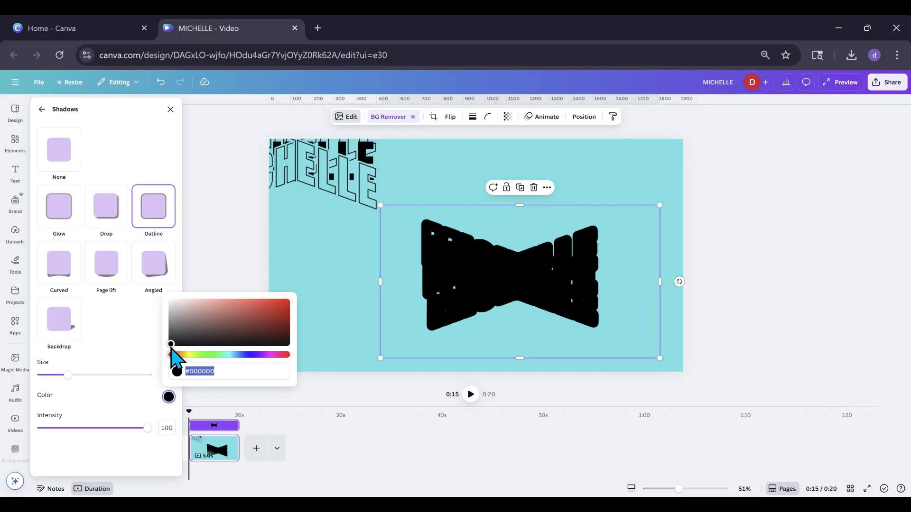
drag(169, 345, 158, 300)
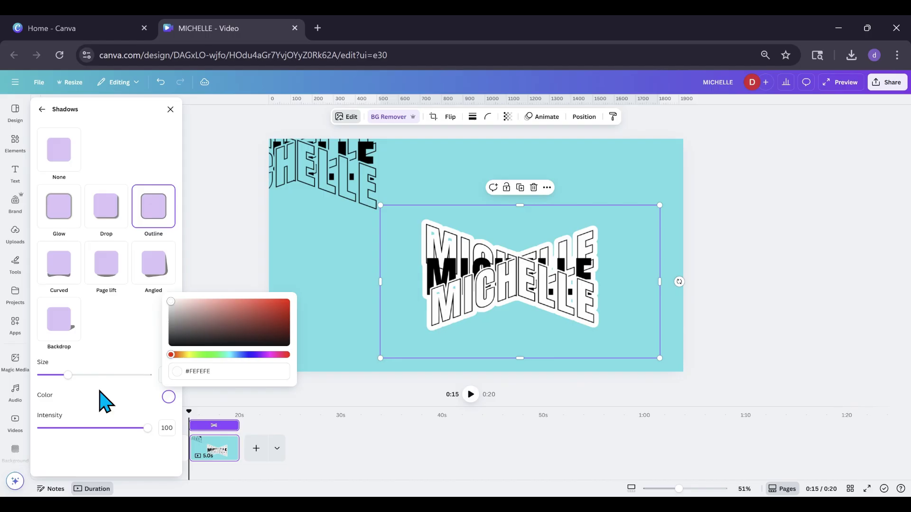
drag(67, 375, 80, 376)
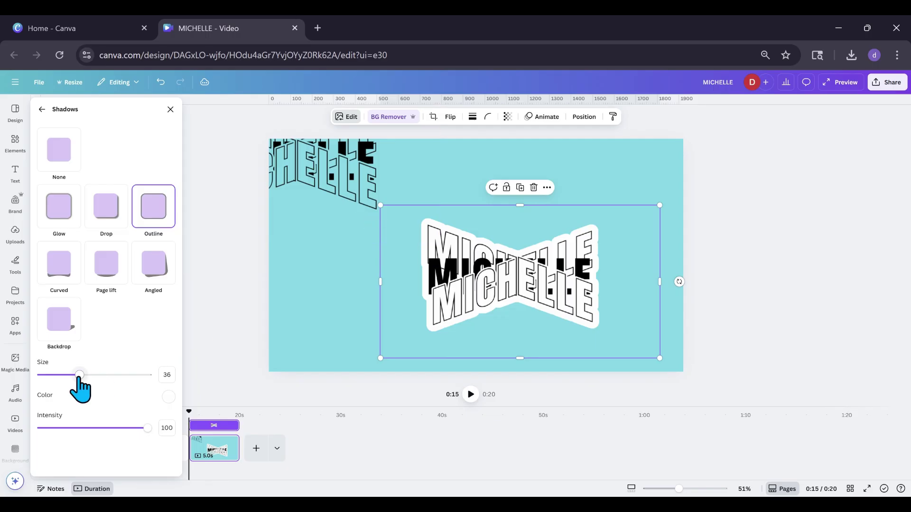
drag(80, 375, 51, 376)
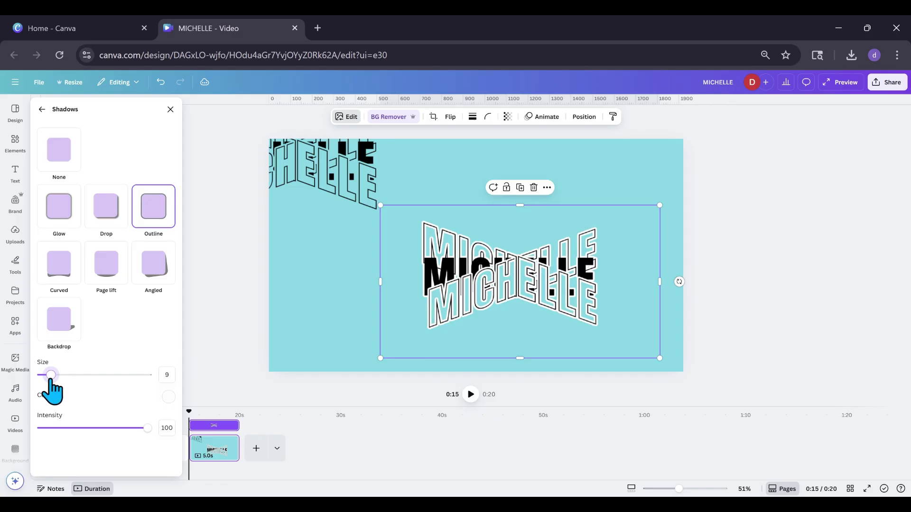
drag(51, 375, 87, 375)
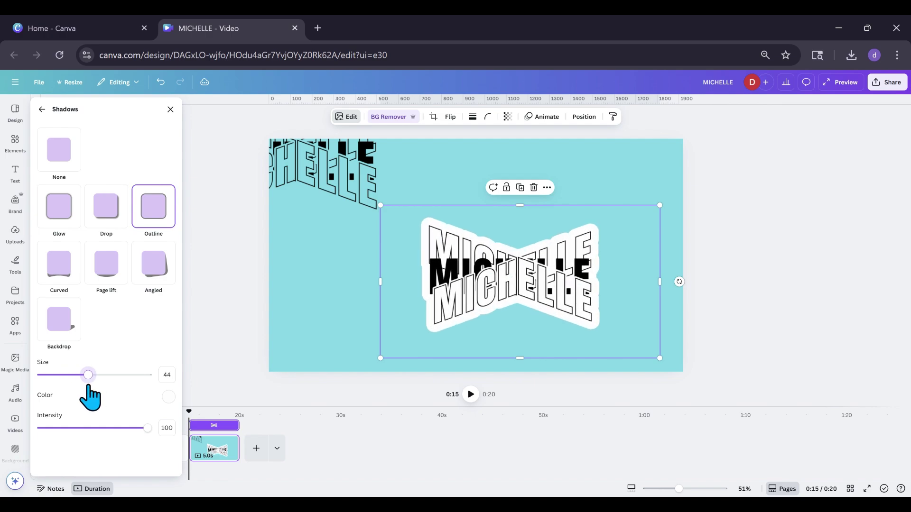
Step: Shrink the white-outlined image to about 871 by 477 and place it in the page's upper-right area
drag(531, 346, 565, 309)
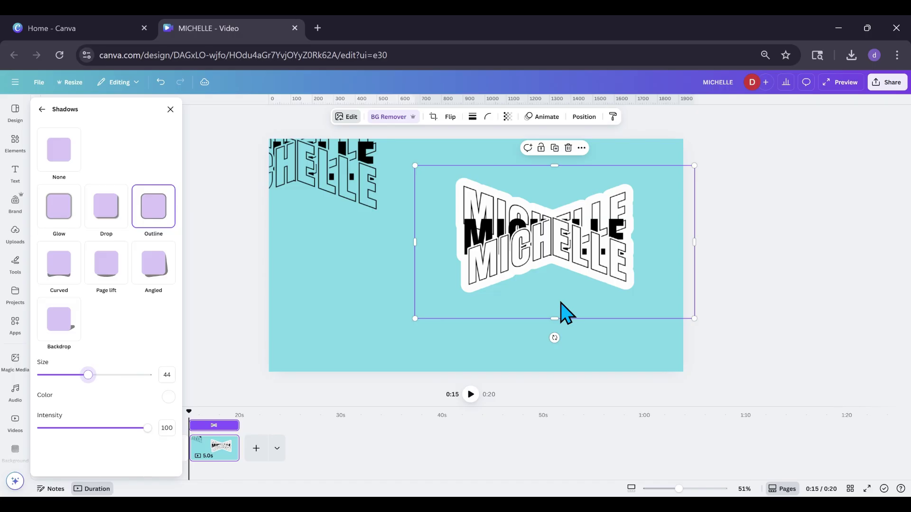
drag(695, 319, 602, 269)
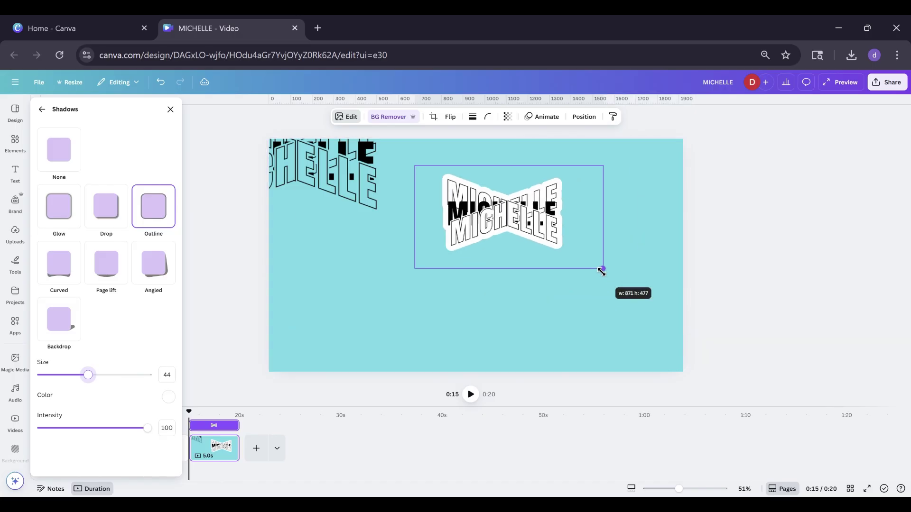
drag(479, 231, 556, 244)
Step: Move the original image to the page's lower left and give it a Drop shadow with distance 21 and intensity 62
drag(347, 183, 439, 294)
click(106, 221)
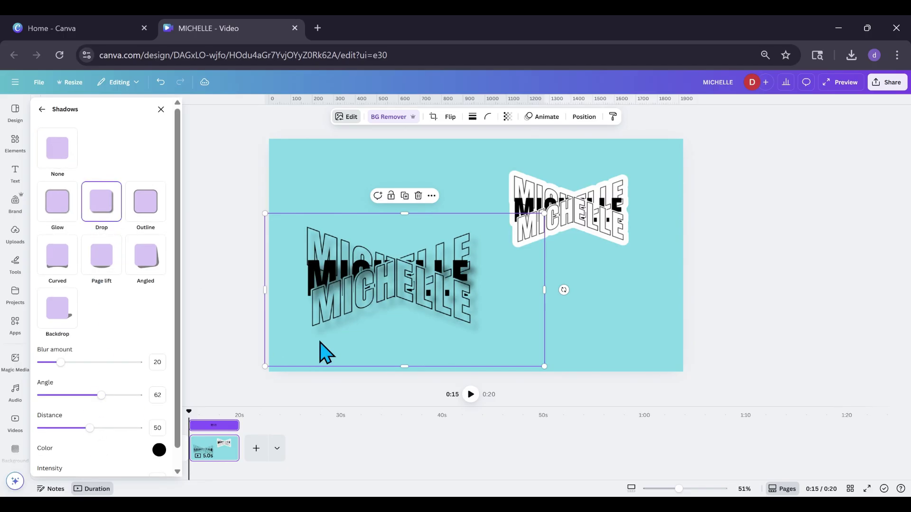
drag(90, 429, 62, 428)
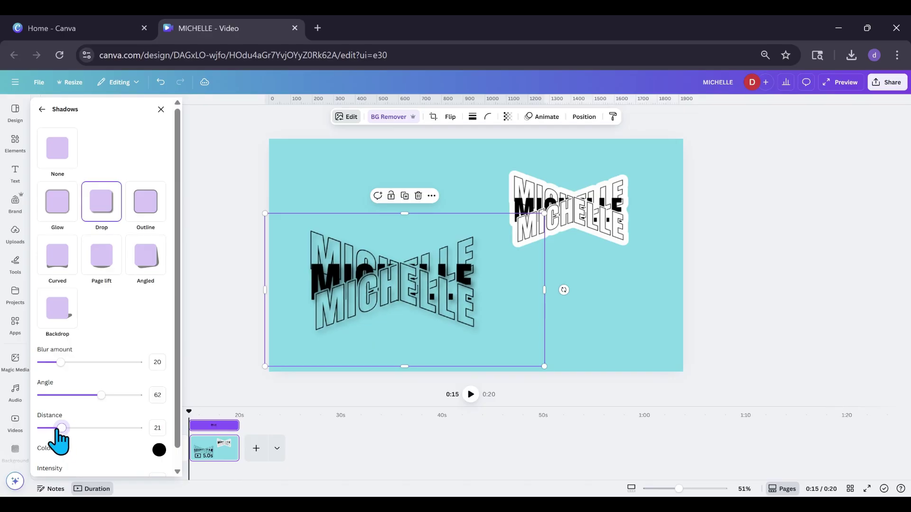
scroll(61, 436, down, 1)
drag(86, 465, 102, 471)
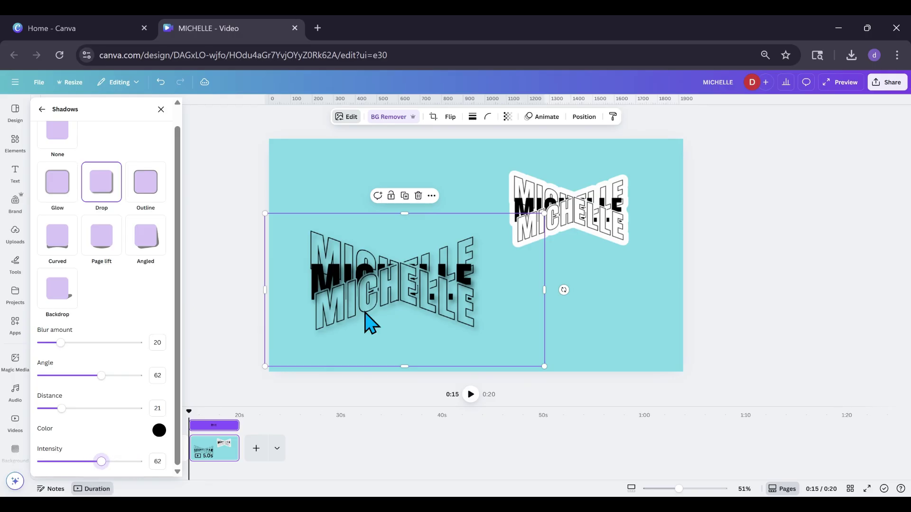
Step: Shrink the drop-shadowed image in the page's lower left, and move the white-outlined image to the upper middle and enlarge it
drag(379, 307, 380, 297)
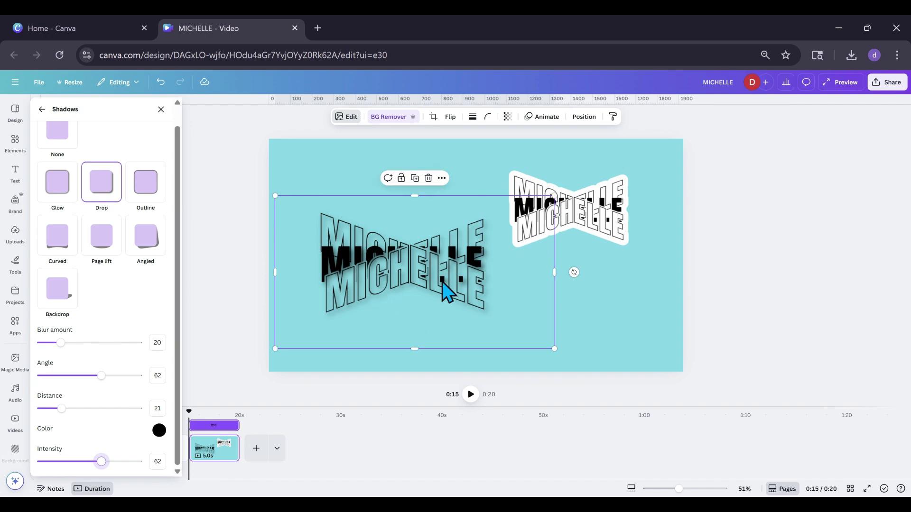
drag(552, 199, 431, 265)
drag(548, 230, 489, 252)
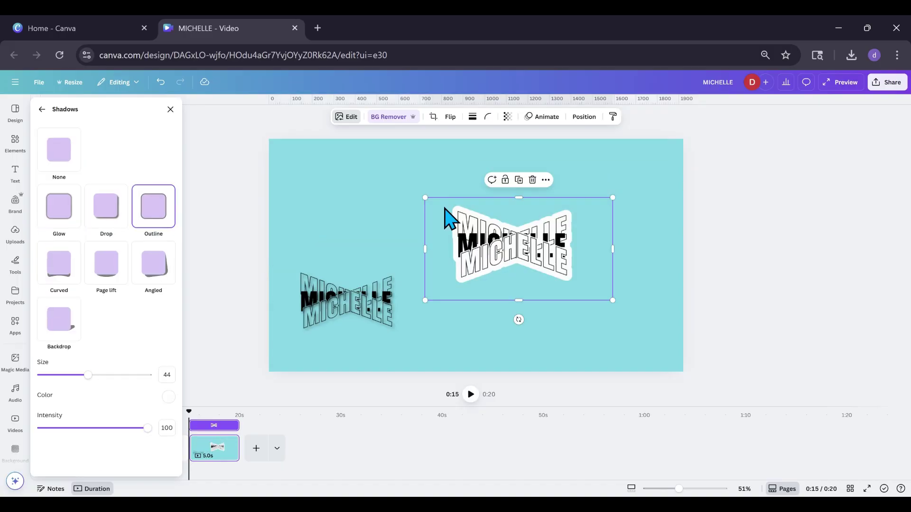
drag(425, 198, 360, 162)
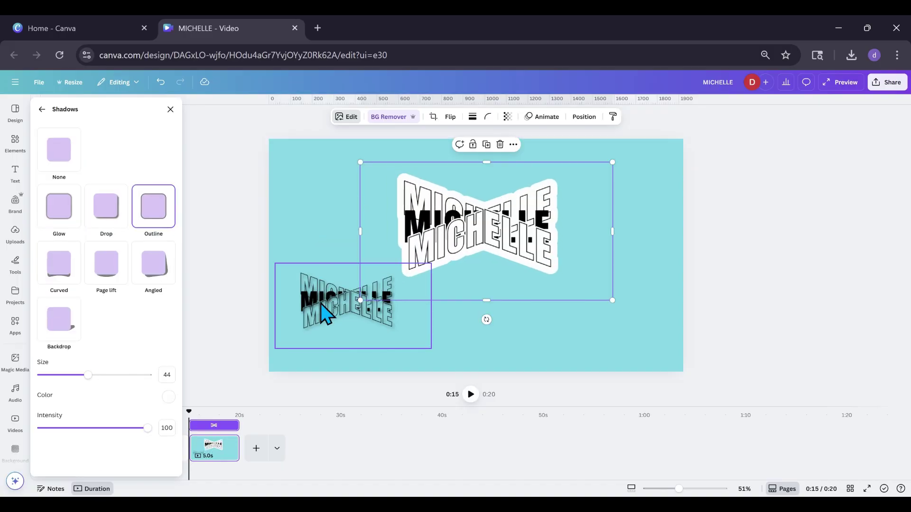
Step: Move the drop-shadowed image over the lower part of the white-outlined one and bring its layer to the front
drag(319, 315, 452, 276)
click(583, 117)
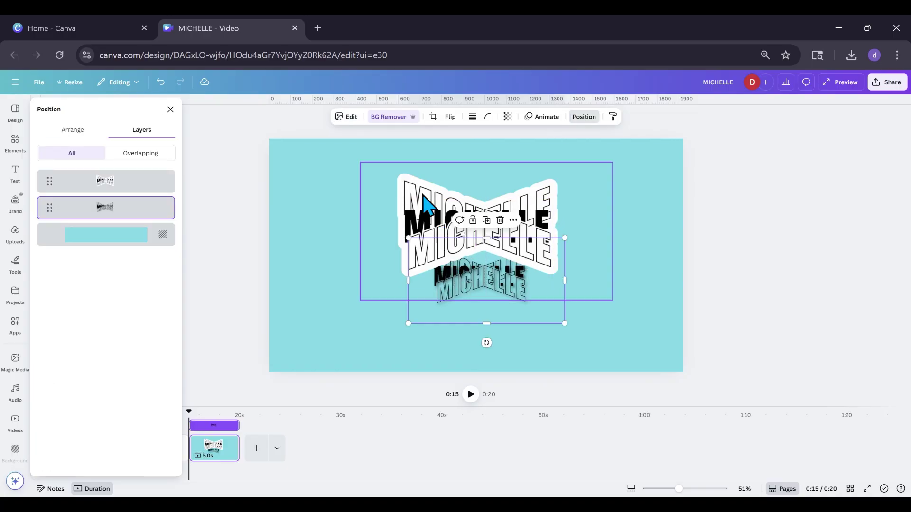
drag(127, 214, 125, 186)
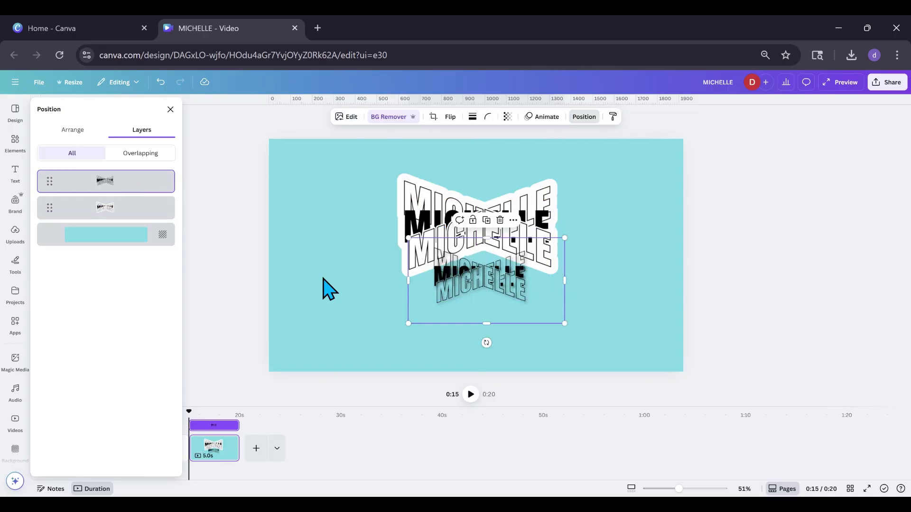
Step: Enlarge and align the drop-shadowed image so its lettering overlaps the lettering of the white-outlined image
drag(473, 304, 444, 237)
drag(535, 256, 605, 326)
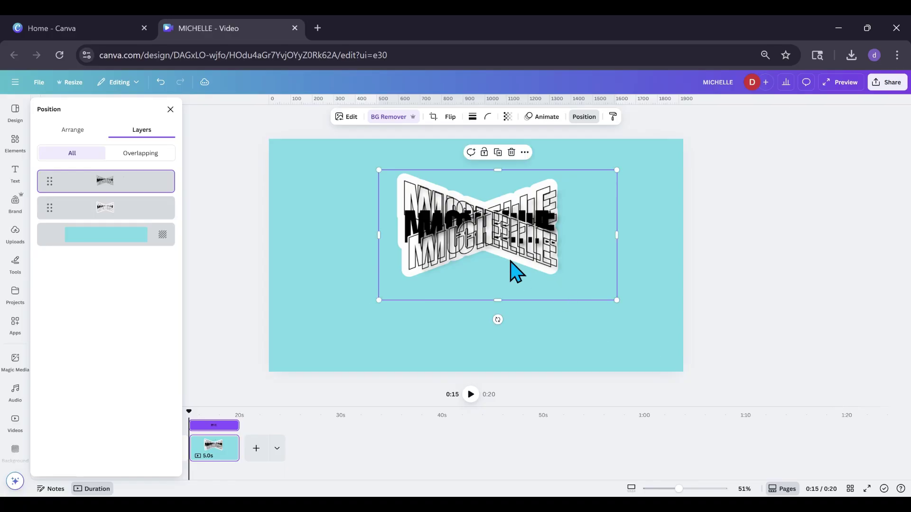
drag(489, 250, 483, 248)
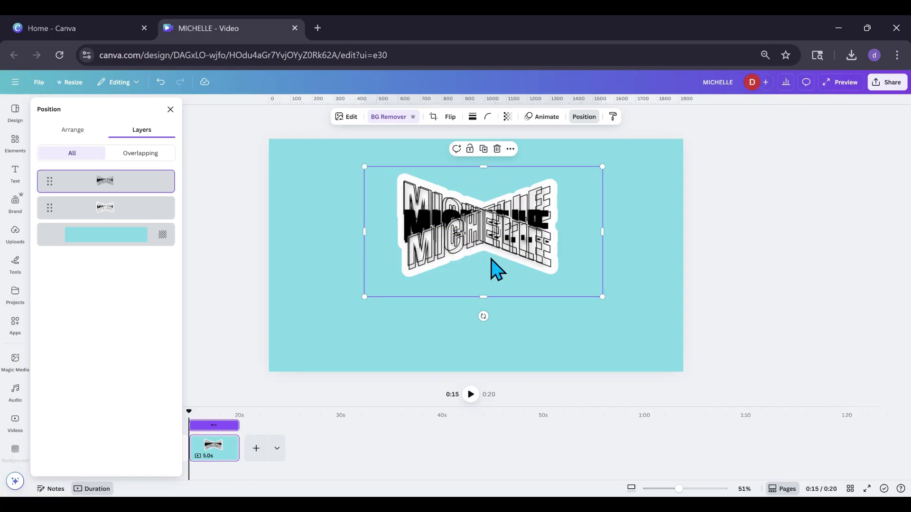
drag(604, 297, 611, 308)
click(416, 355)
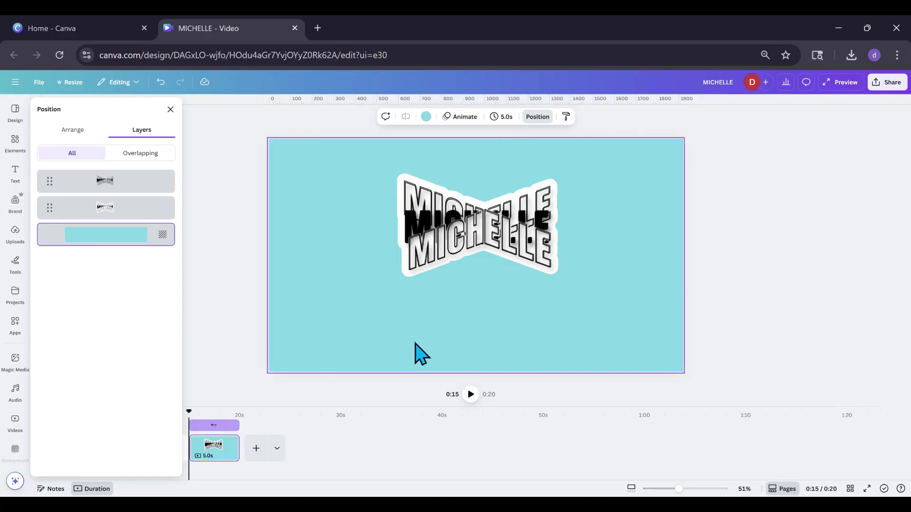
Step: Reduce the blur amount of the front image's Drop shadow to 16
click(430, 264)
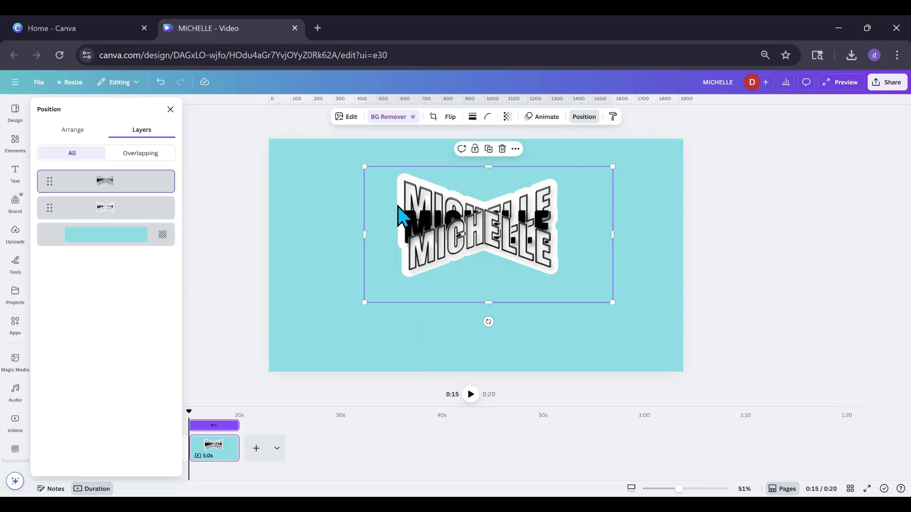
click(351, 119)
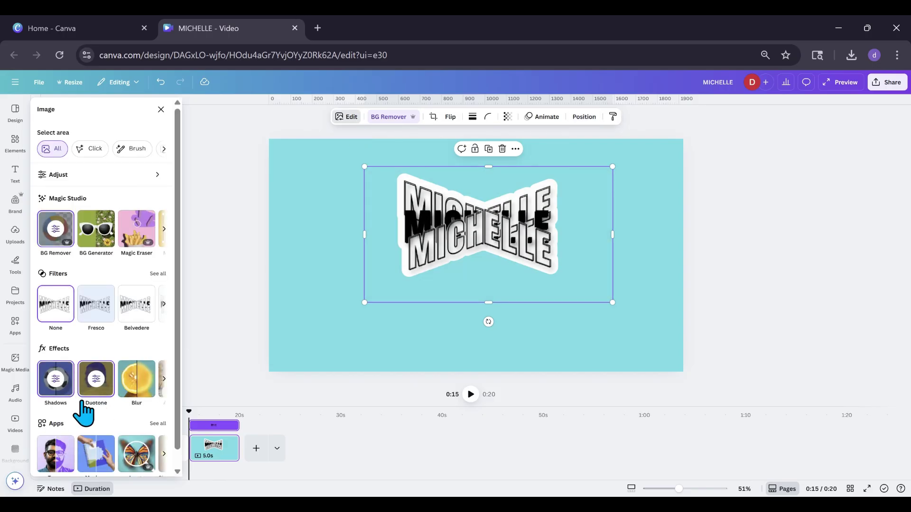
click(55, 378)
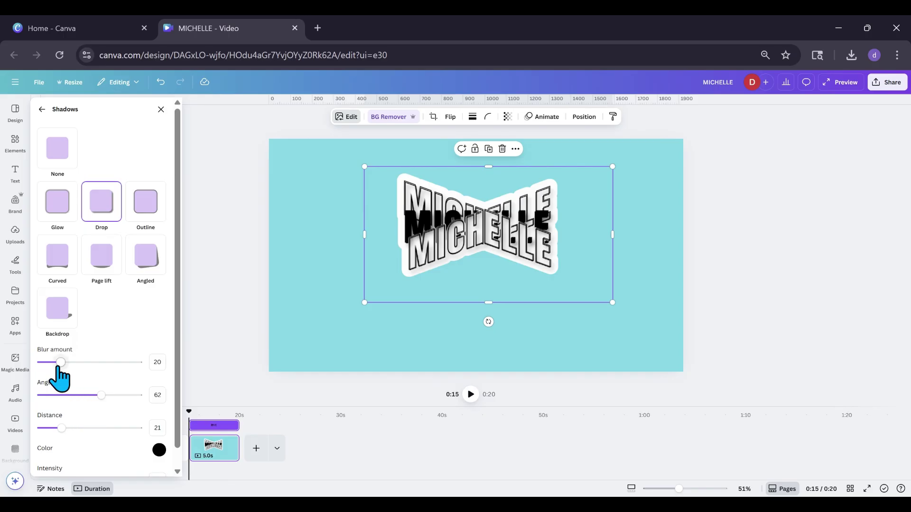
drag(60, 363, 57, 363)
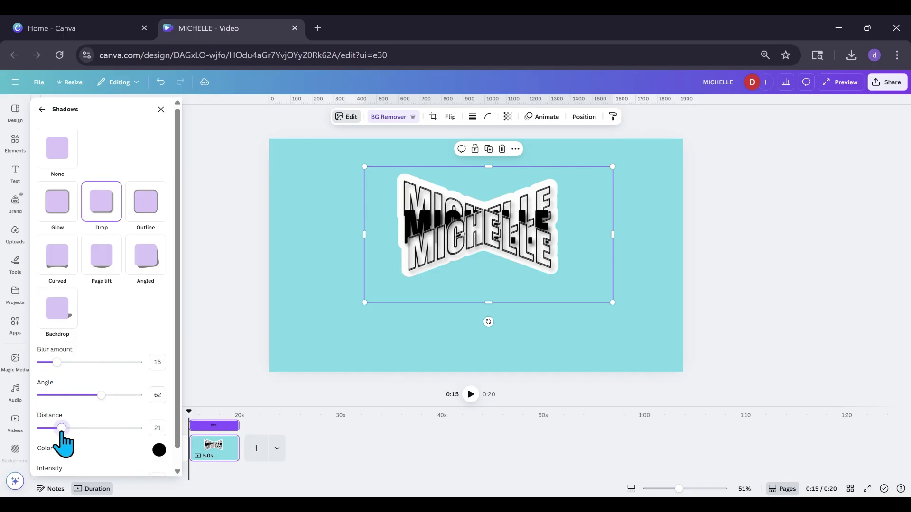
Step: Reduce the front image's Drop shadow distance to 12 and nudge the image so its lettering aligns with the white-outlined lettering behind it
drag(62, 428, 53, 428)
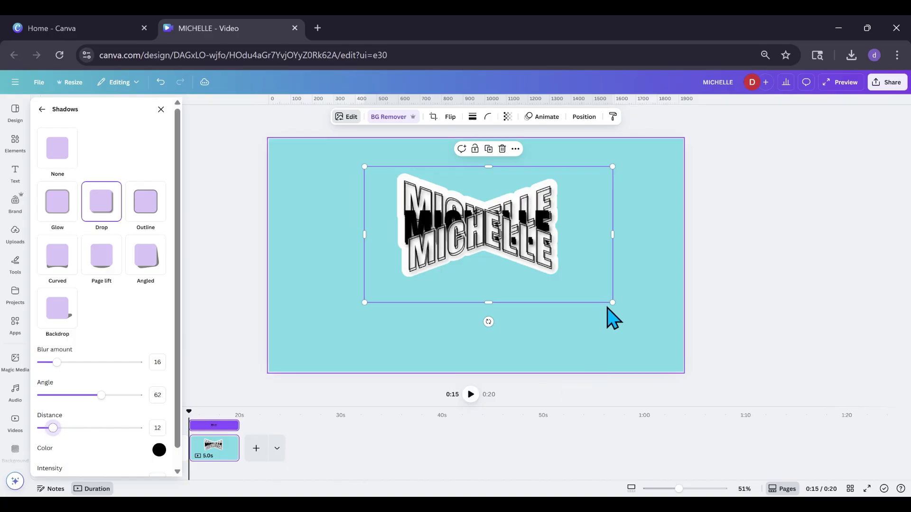
drag(612, 303, 612, 303)
drag(506, 231, 504, 224)
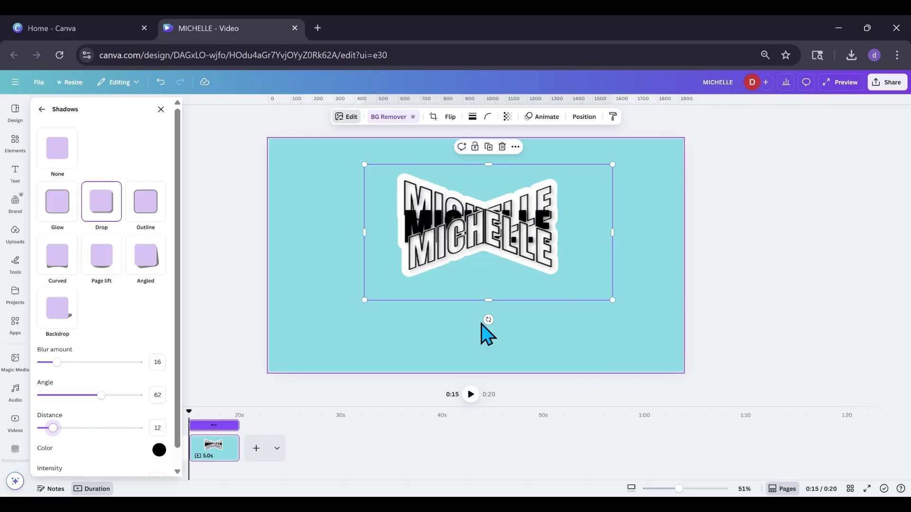
click(429, 335)
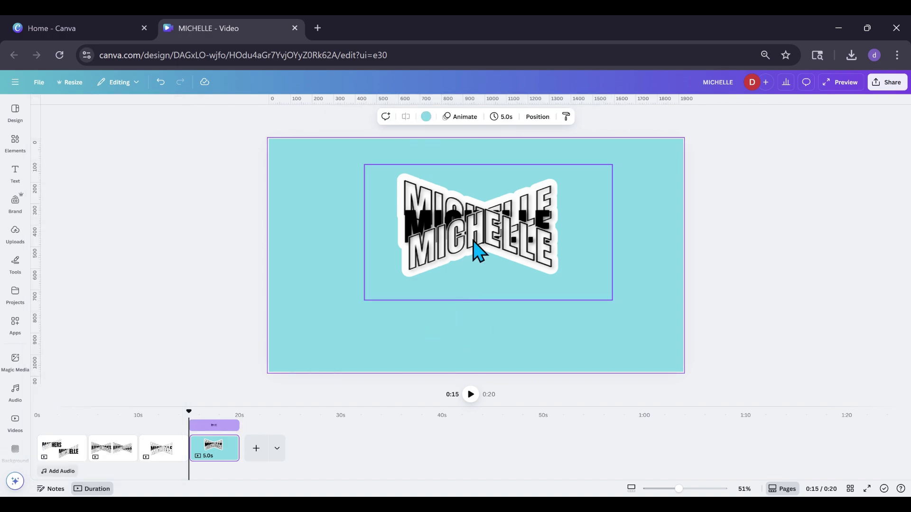
Step: Separate the overlapping images, placing the drop-shadowed one left of the white-outlined one in the page's upper half, and slightly enlarge the drop-shadowed image
drag(478, 252, 389, 319)
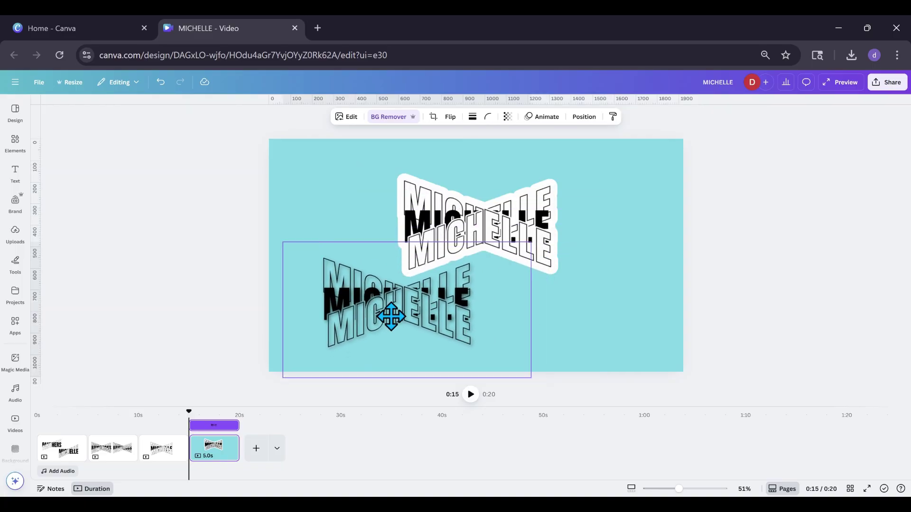
drag(502, 197, 592, 174)
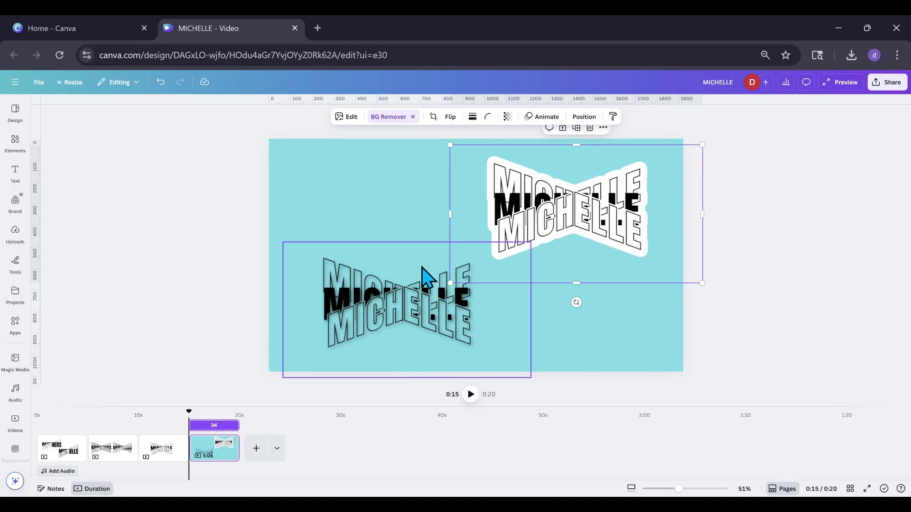
drag(385, 299, 388, 204)
drag(562, 222, 570, 227)
drag(404, 230, 394, 232)
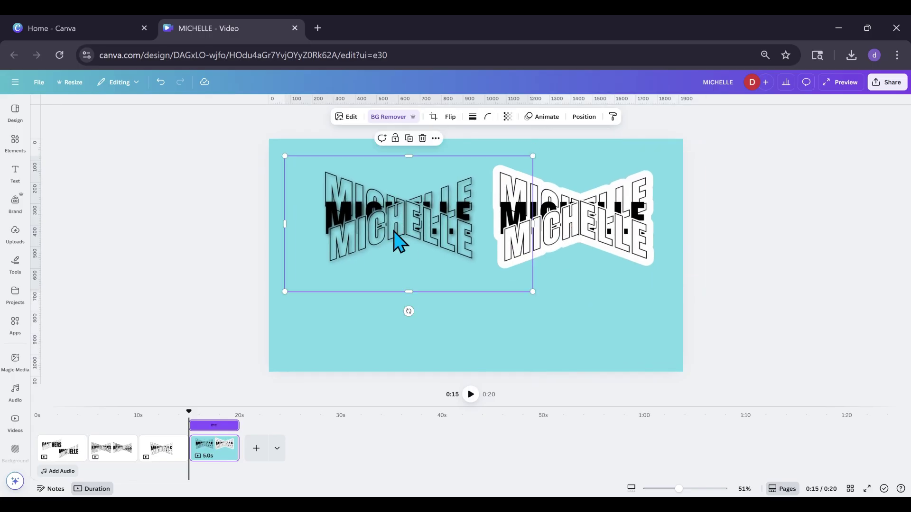
drag(532, 293, 553, 305)
click(583, 275)
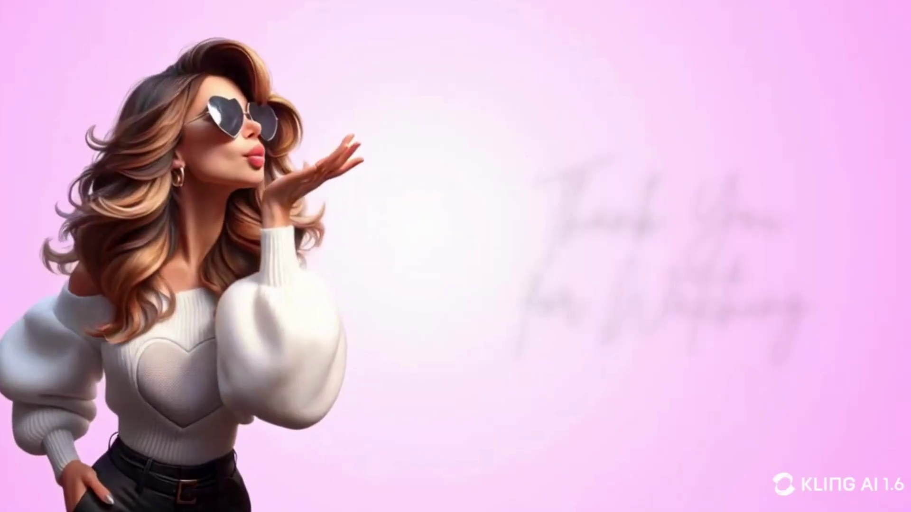